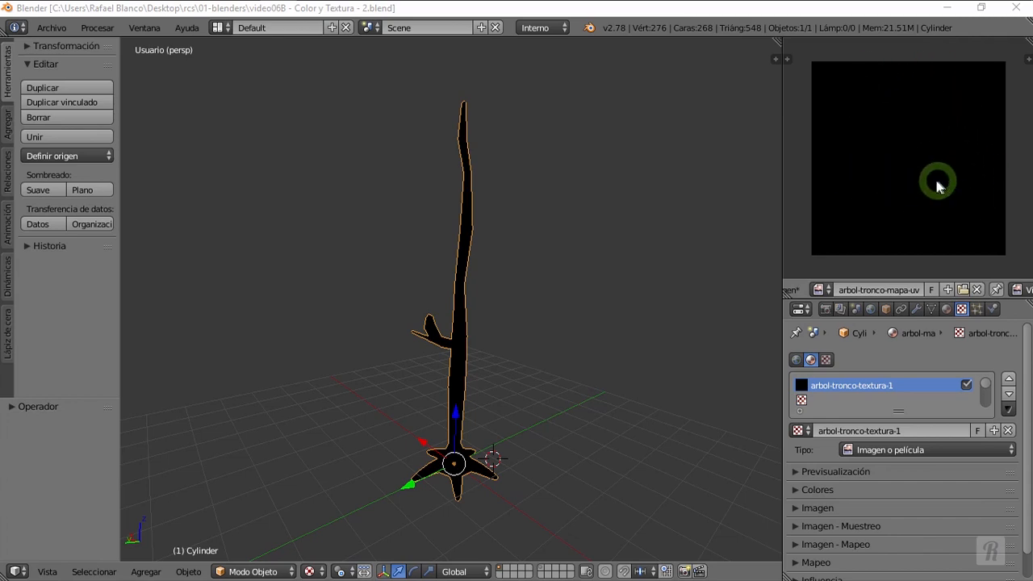
Show the trunk's UV layout in Edit Mode and save its texture image as arbol-tronco-mapa-uv.jpg in JPEG format
left_click(277, 570)
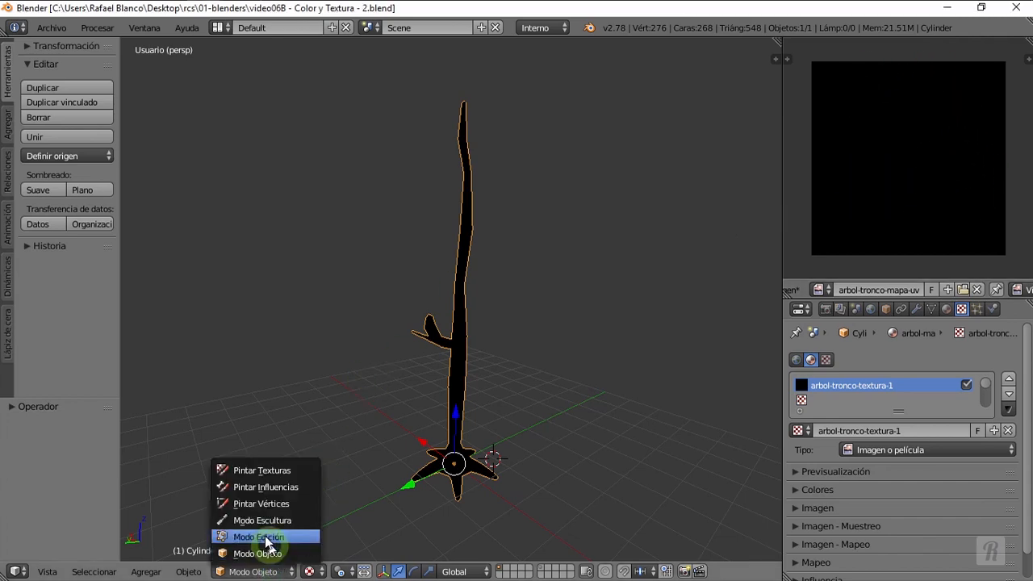
left_click(266, 538)
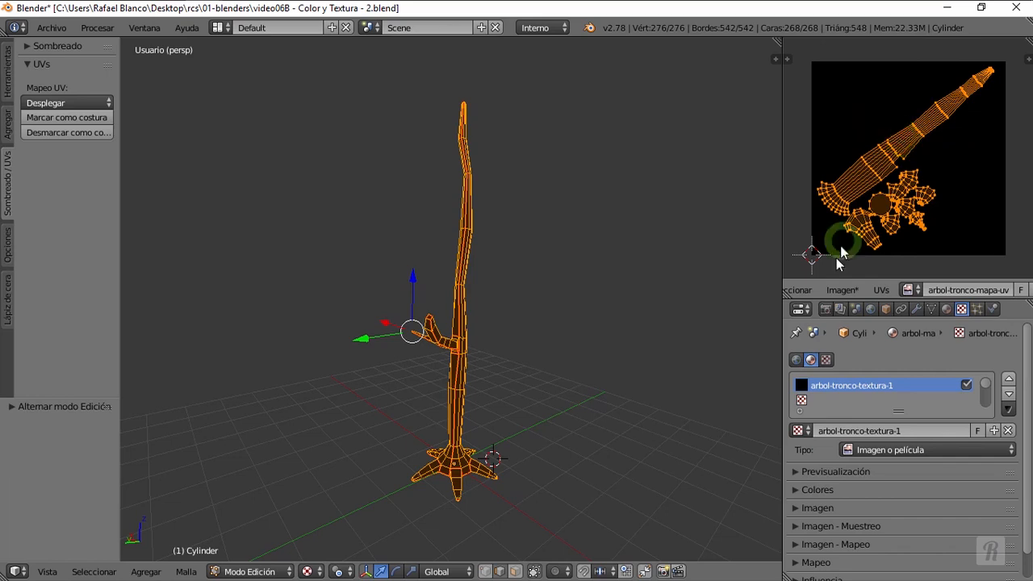
middle_click_drag(817, 292, 849, 292)
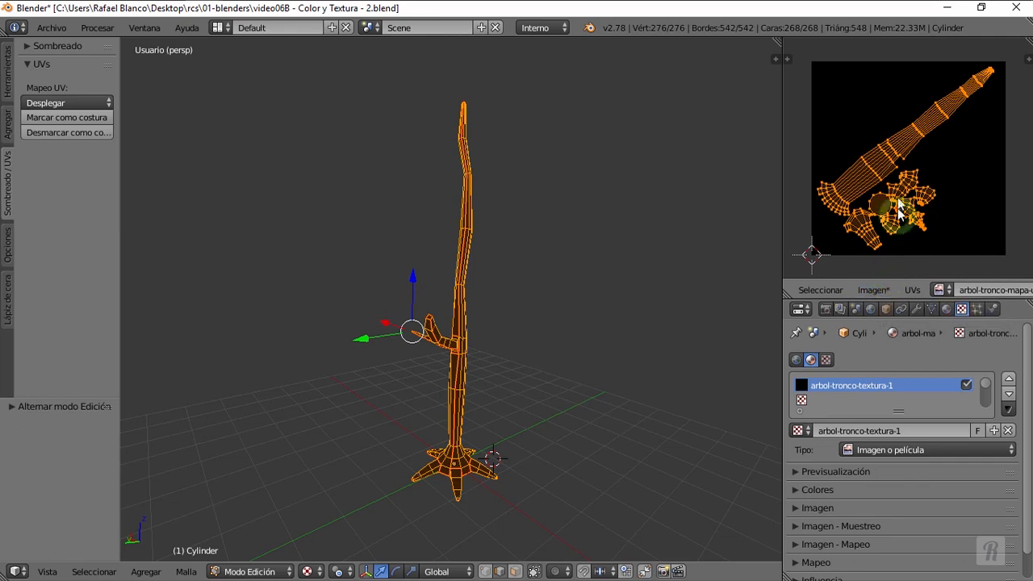
left_click(877, 289)
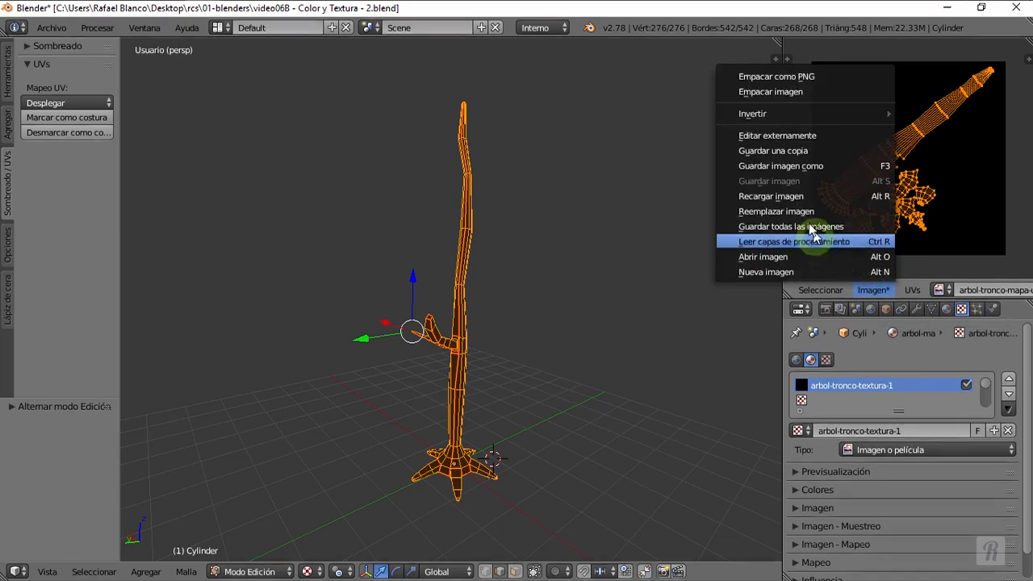
left_click(762, 165)
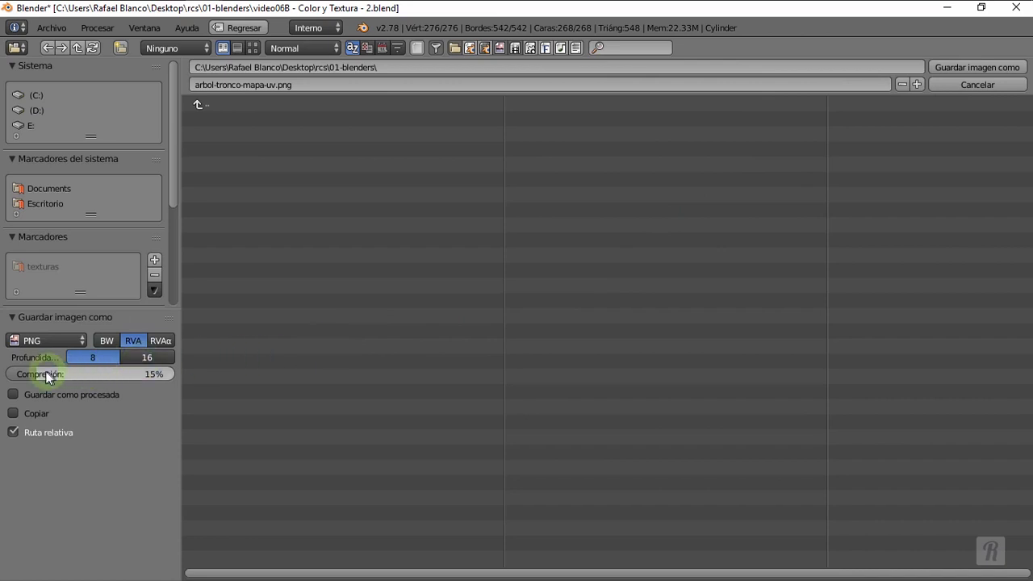
left_click(50, 339)
left_click(49, 270)
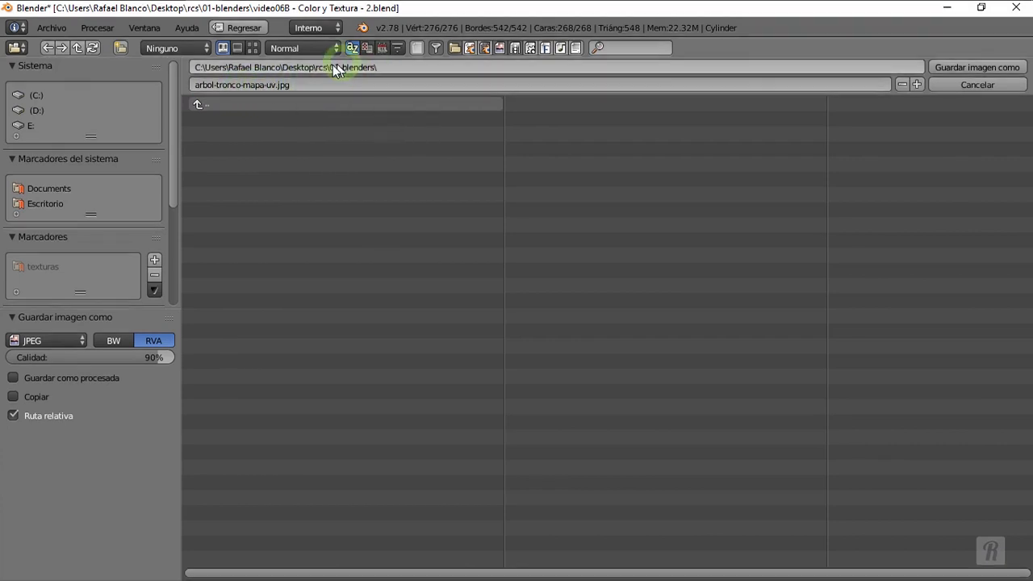
left_click(946, 66)
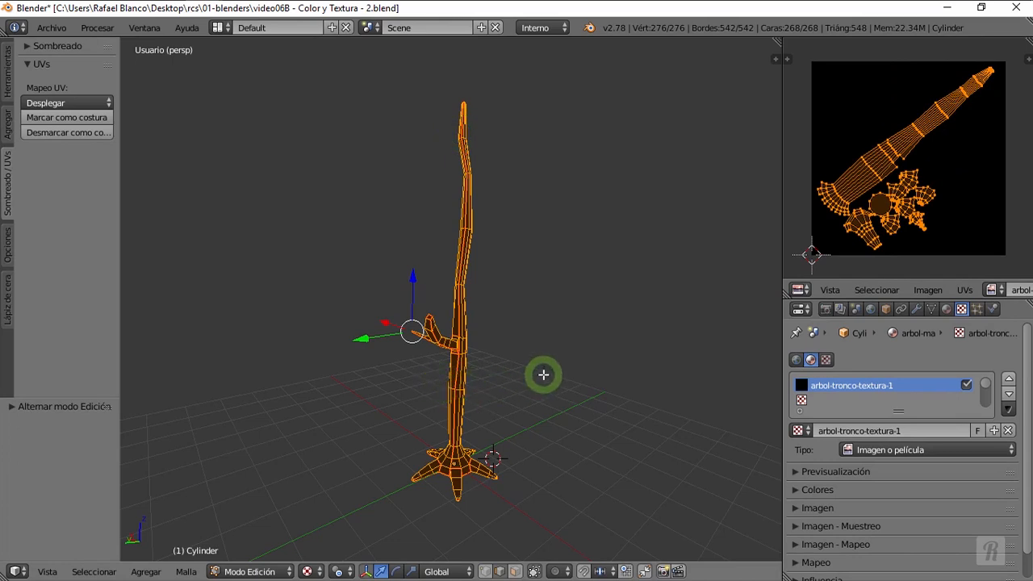
Switch the trunk from Edit Mode to texture painting (Pintar Texturas)
left_click(230, 572)
left_click(230, 571)
left_click(230, 572)
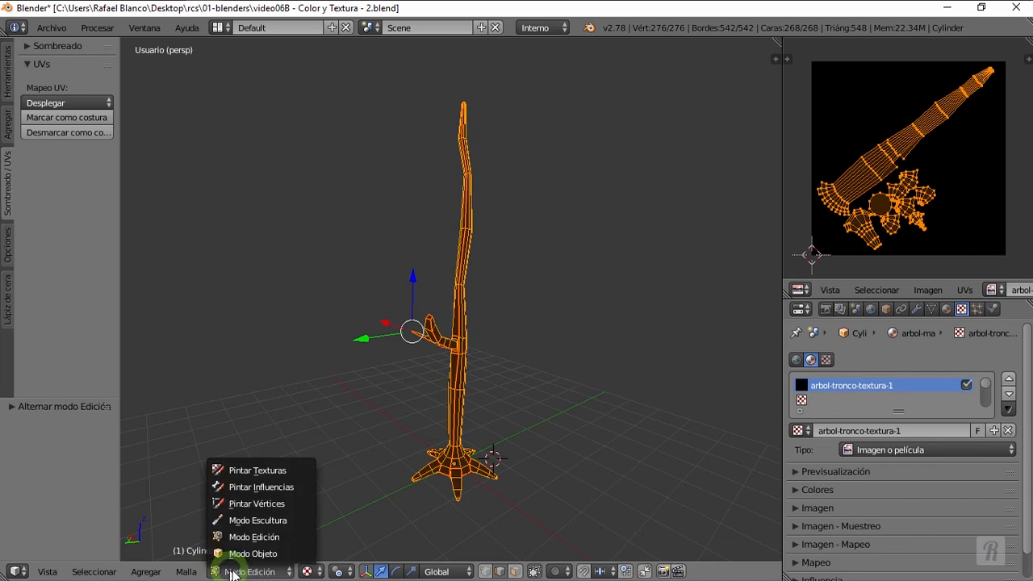
left_click(239, 474)
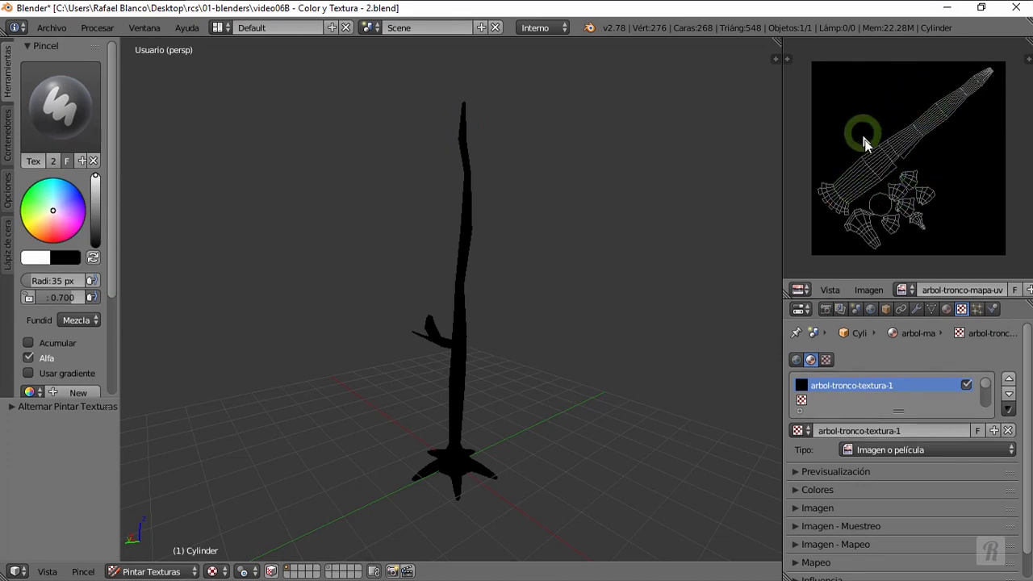
Replace the current brush with the Fill brush and flood the whole trunk with white, followed by light blue, at 0.500 intensity
left_click(40, 46)
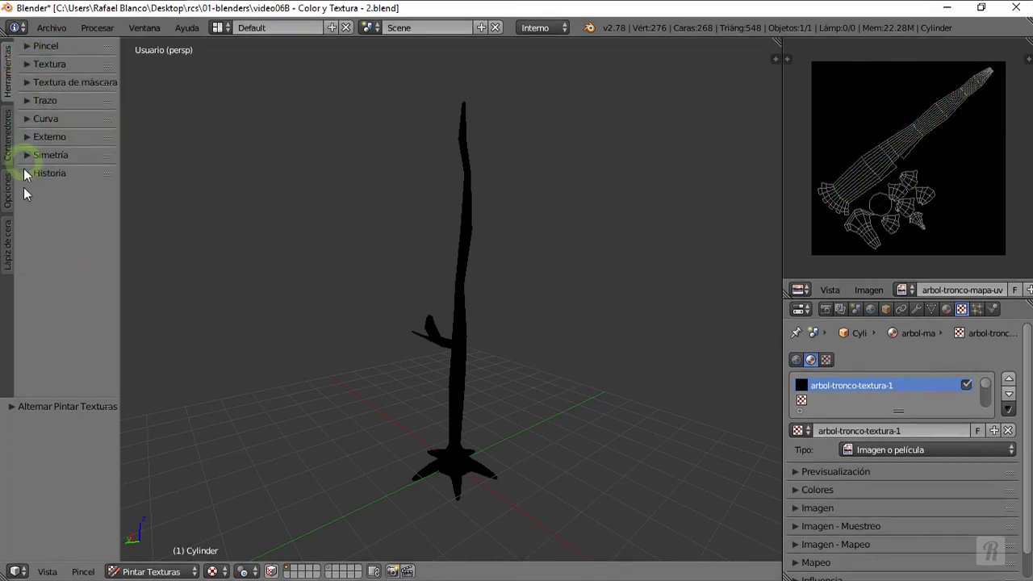
left_click(26, 48)
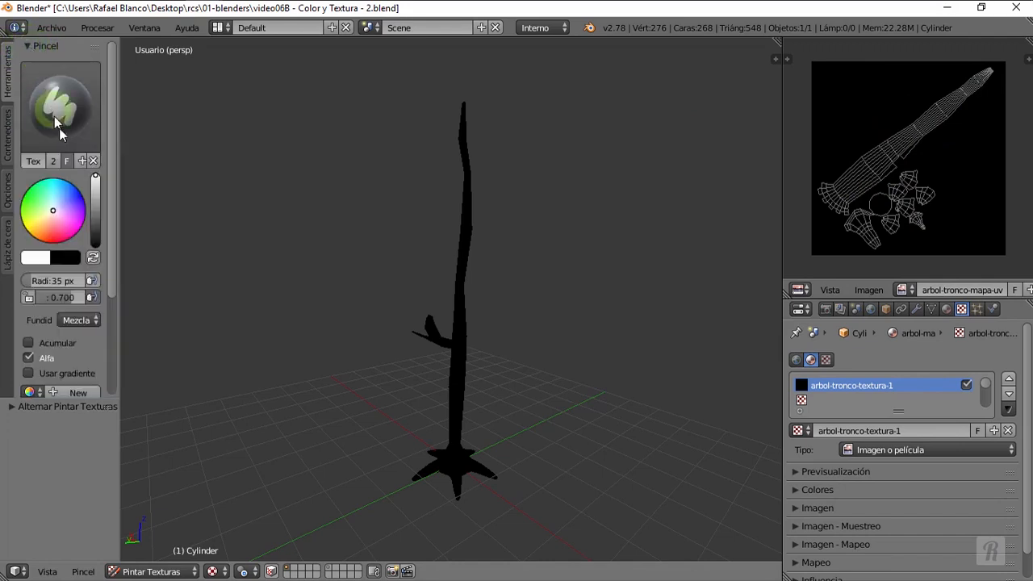
left_click(93, 162)
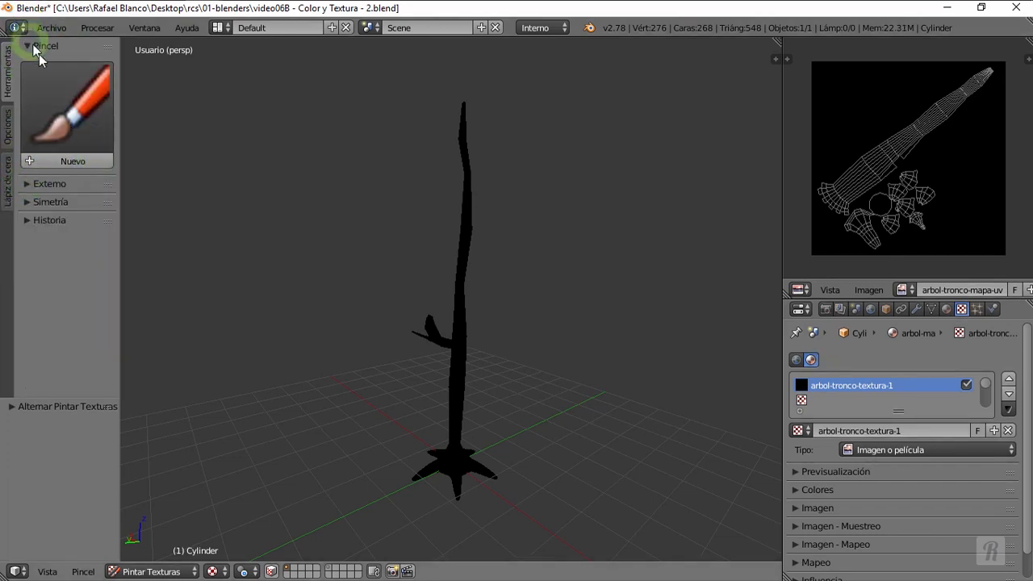
left_click(61, 99)
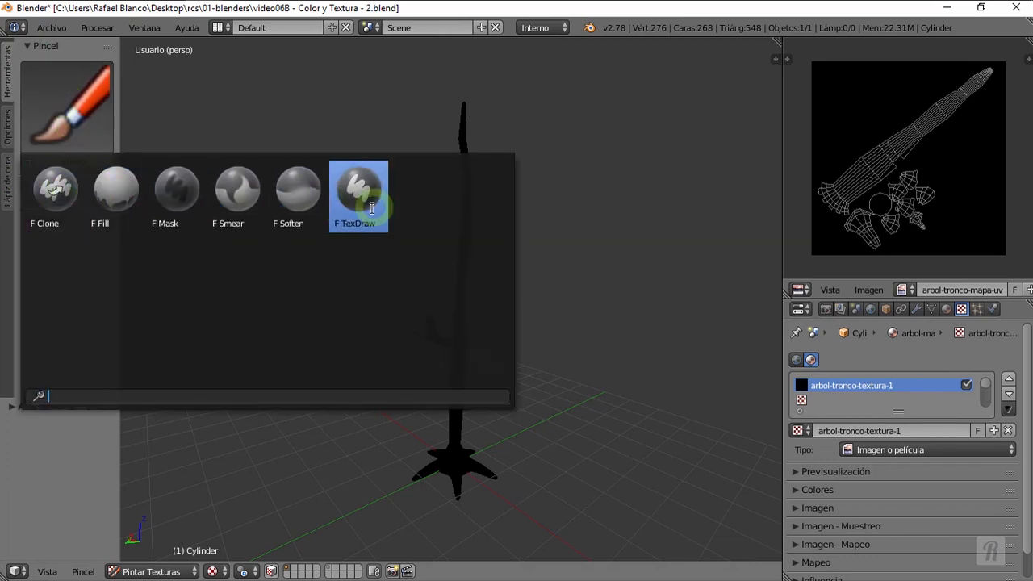
left_click(107, 191)
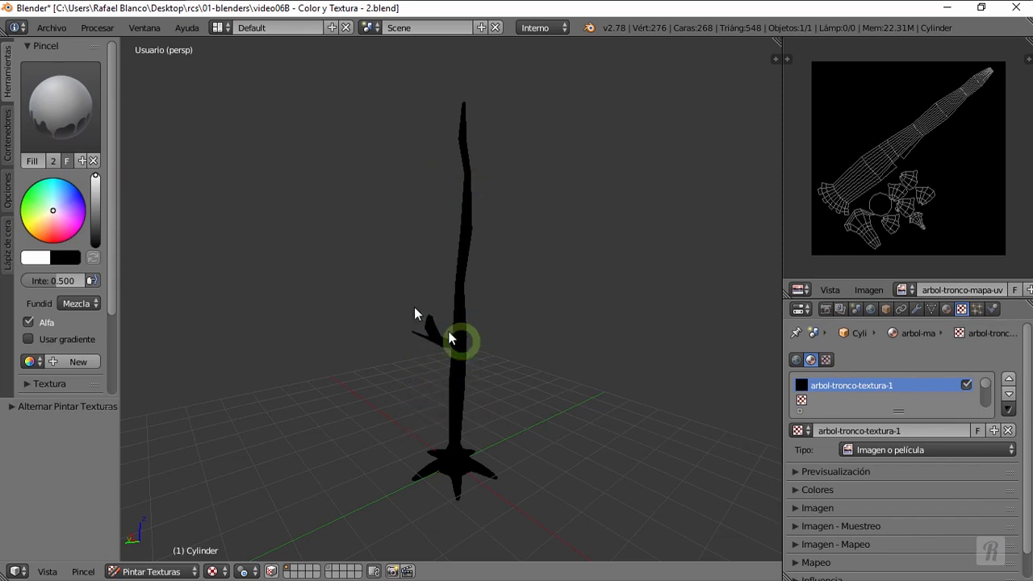
mouse_move(110, 142)
left_mouse_down()
mouse_move(116, 152)
mouse_move(116, 131)
left_mouse_up()
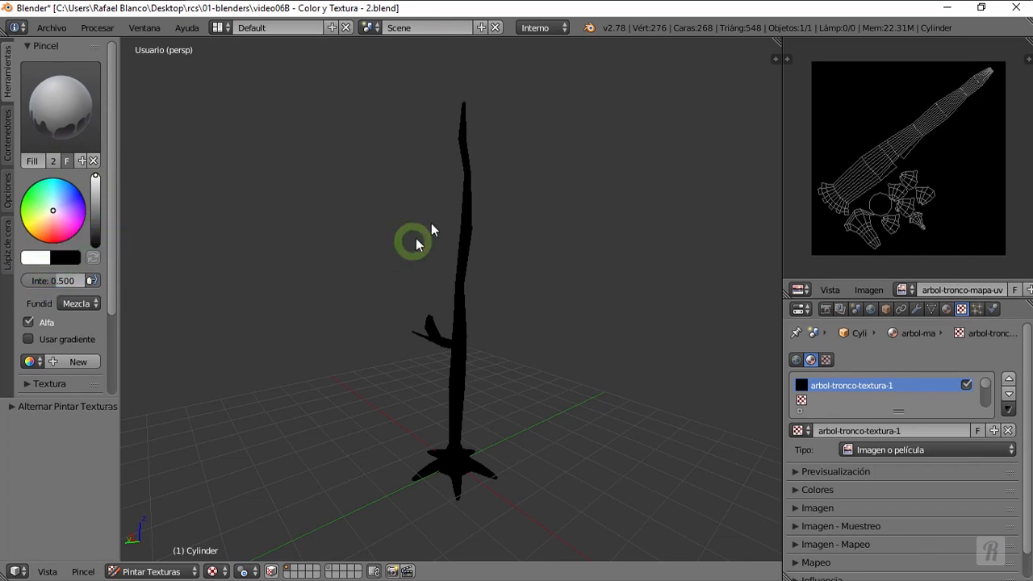
left_click(457, 355)
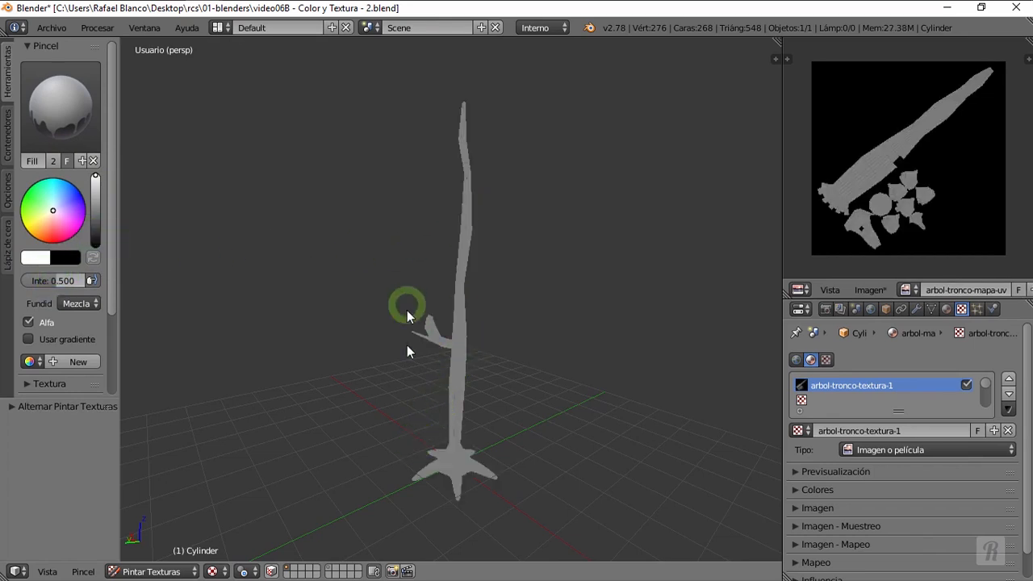
mouse_move(456, 385)
middle_mouse_down()
mouse_move(538, 399)
mouse_move(492, 353)
mouse_move(443, 374)
middle_mouse_up()
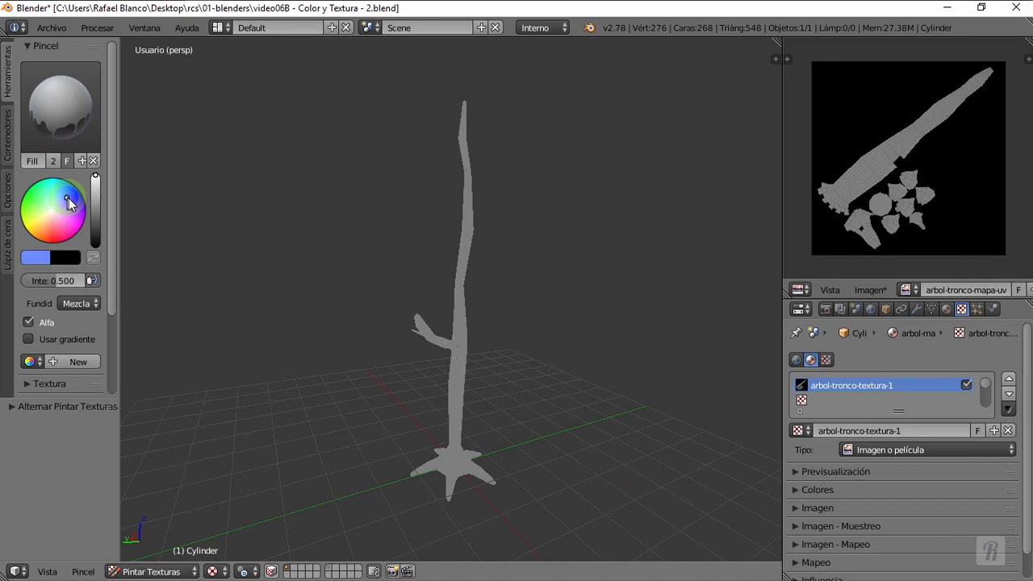
left_click(470, 399)
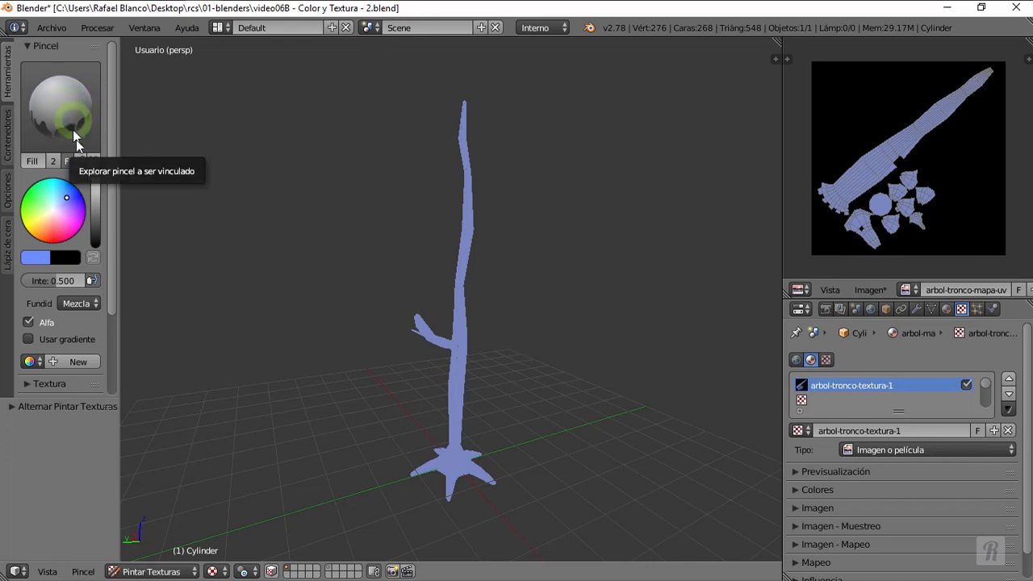
Change to the TexDraw brush with a light pink colour, a 105 px radius and a strength of 0.791
left_click(93, 160)
left_click(67, 105)
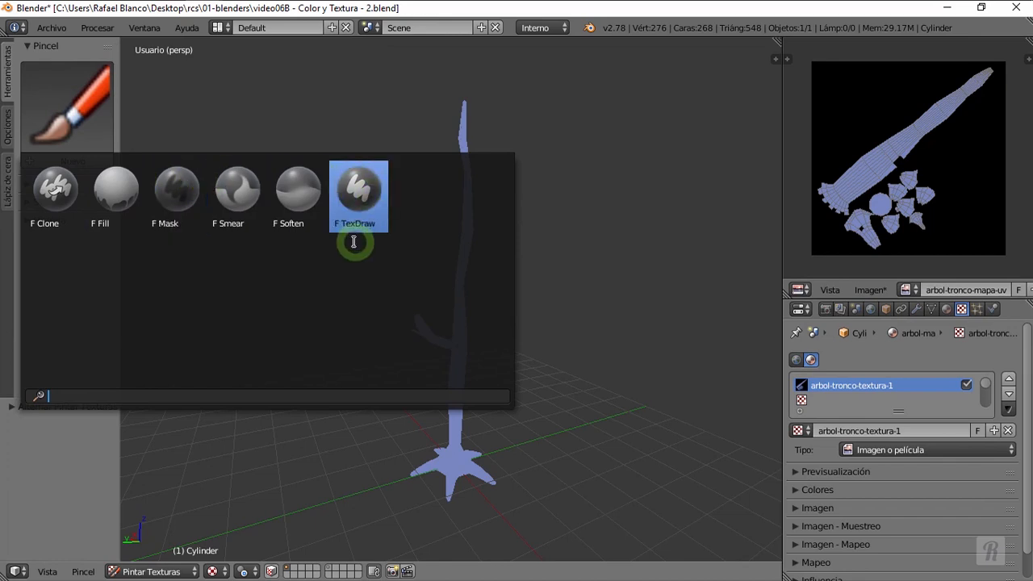
left_click(368, 188)
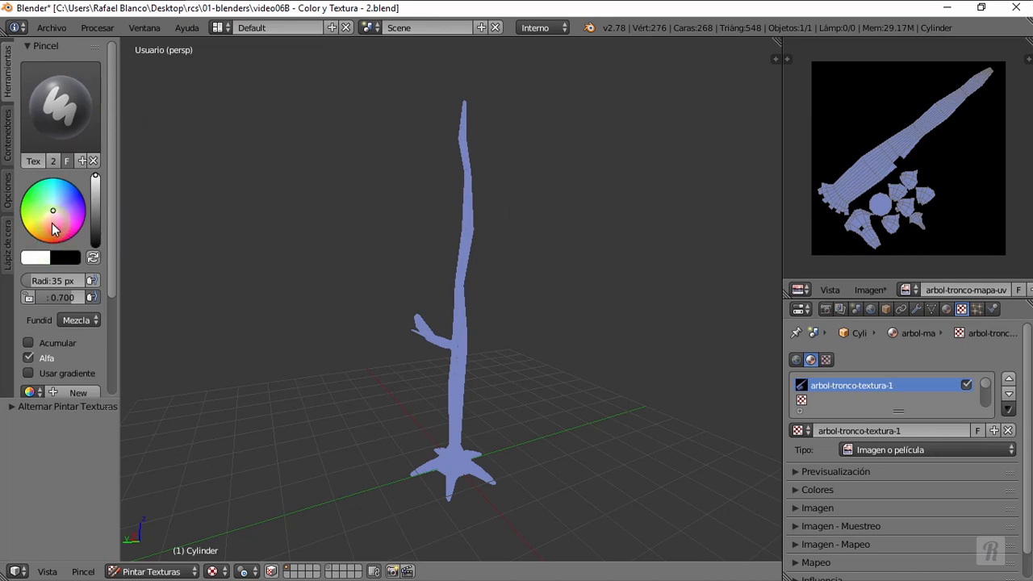
left_click(45, 281)
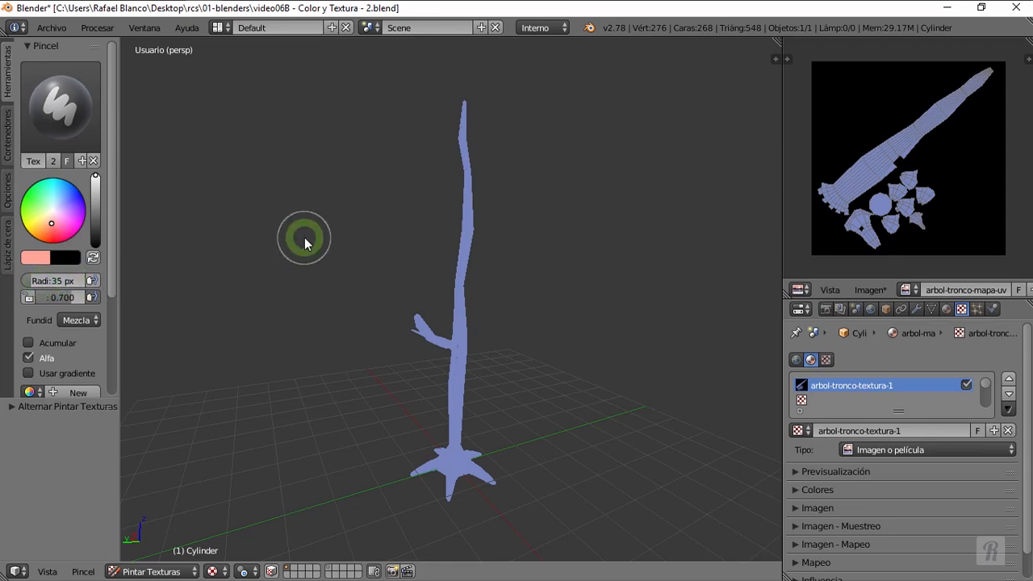
key("f")
left_click(352, 247)
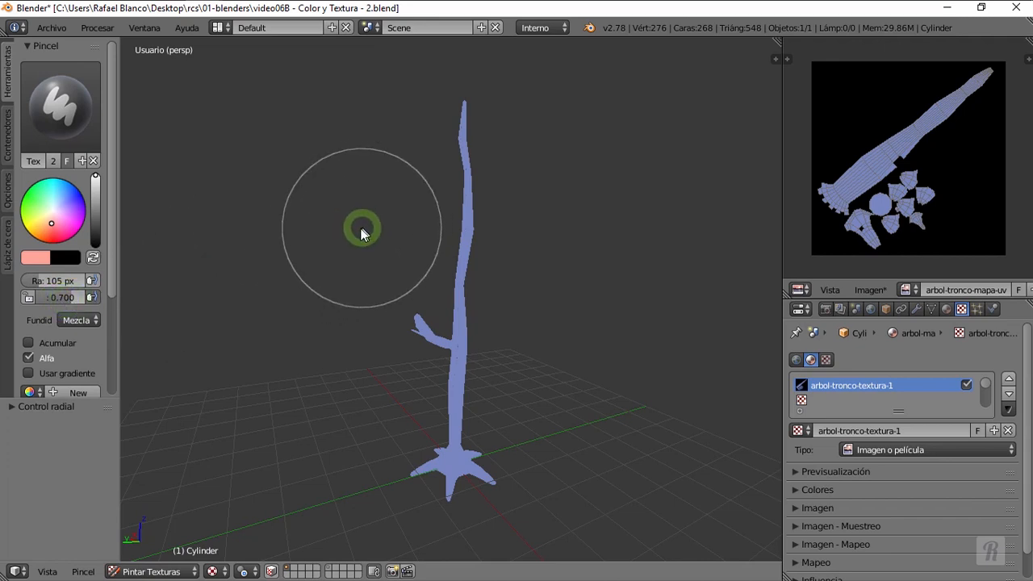
key("shift+f")
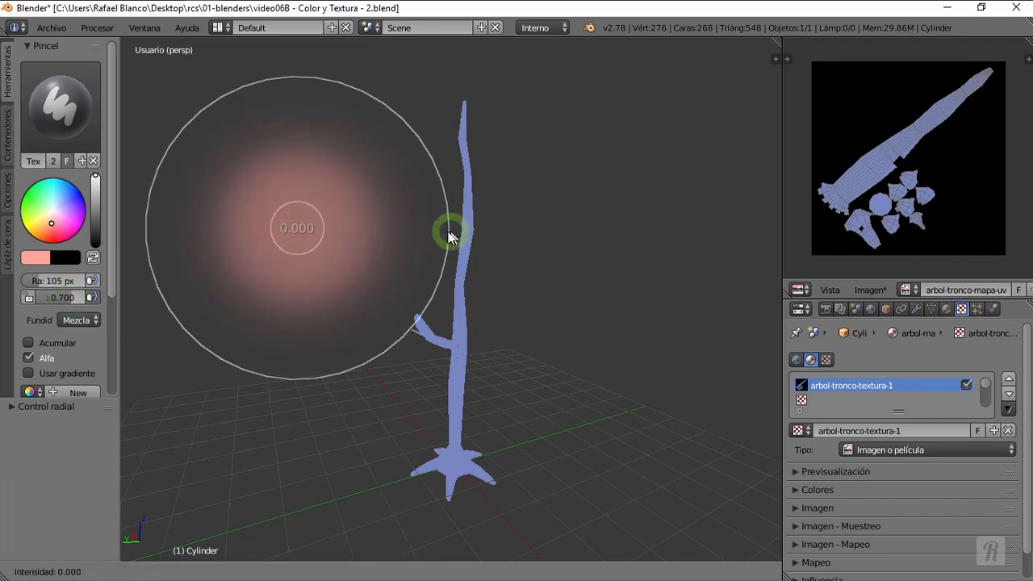
left_click(350, 233)
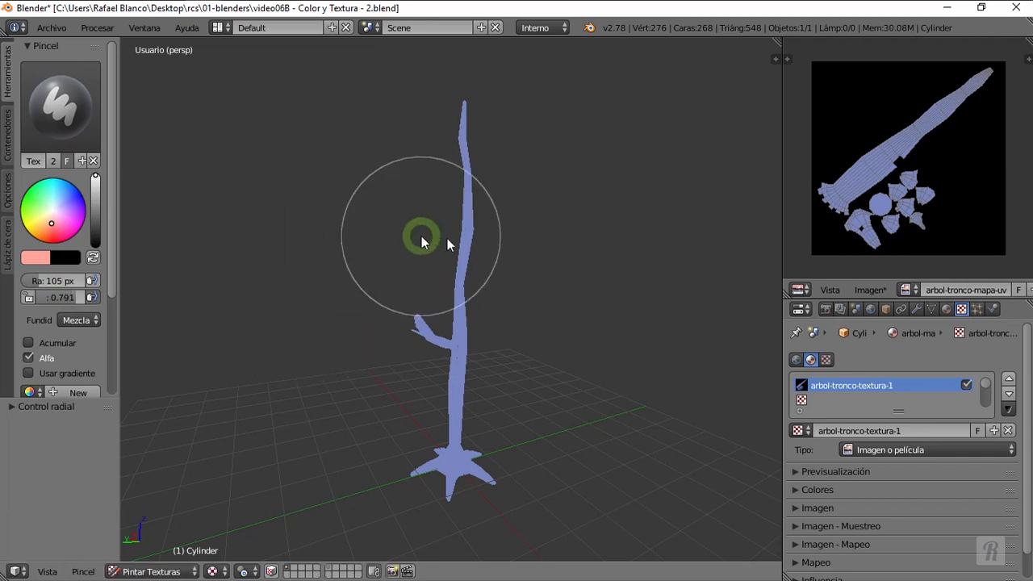
Paint light pink strokes over the roots, branch and most of the trunk from several sides
mouse_move(466, 225)
left_mouse_down()
mouse_move(466, 288)
mouse_move(438, 386)
left_mouse_up()
mouse_move(439, 386)
middle_mouse_down()
mouse_move(526, 399)
mouse_move(492, 382)
middle_mouse_up()
mouse_move(506, 435)
left_mouse_down()
mouse_move(461, 431)
mouse_move(442, 299)
left_mouse_up()
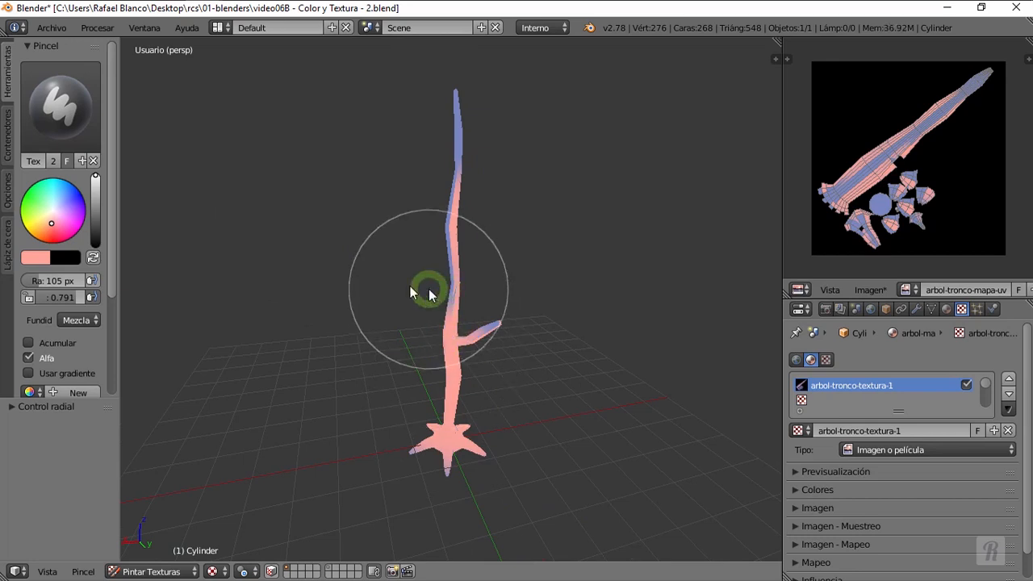
middle_click_drag(420, 293, 371, 286)
left_click_drag(436, 202, 433, 177)
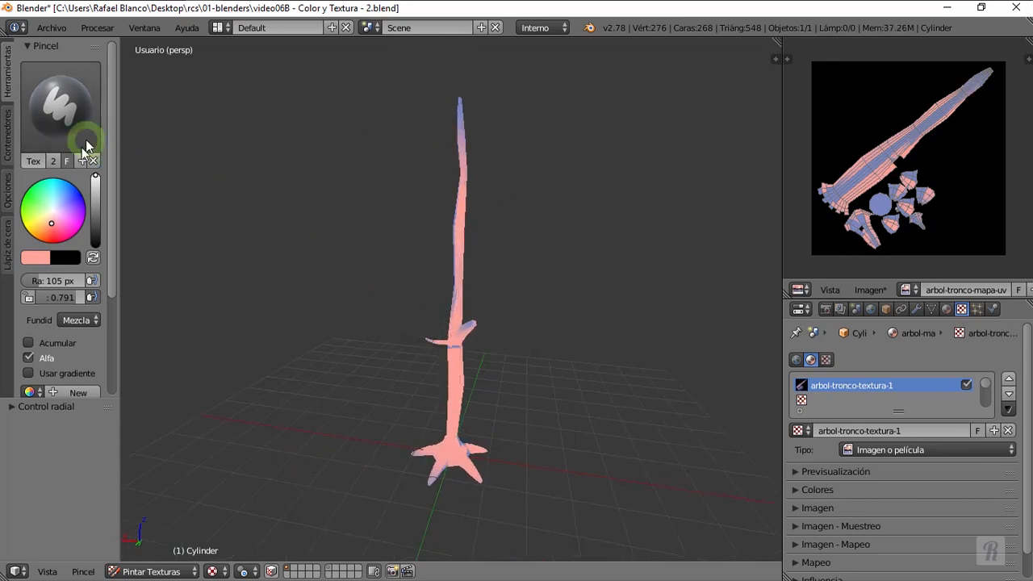
Fill the trunk with a linear black-to-white gradient running from roots to tip, using the Fill brush with its gradient option enabled
left_click(94, 161)
left_click(81, 109)
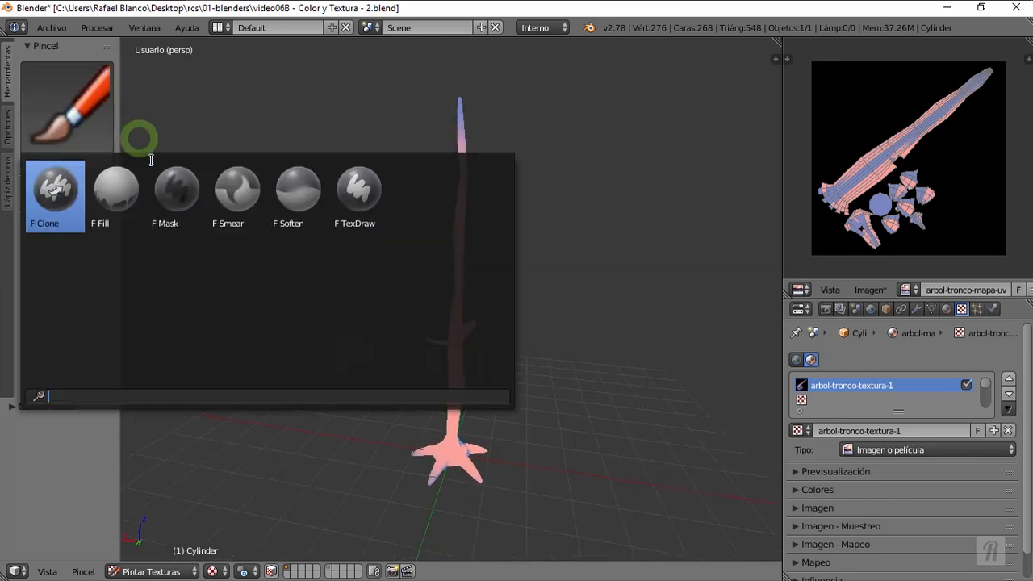
left_click(118, 192)
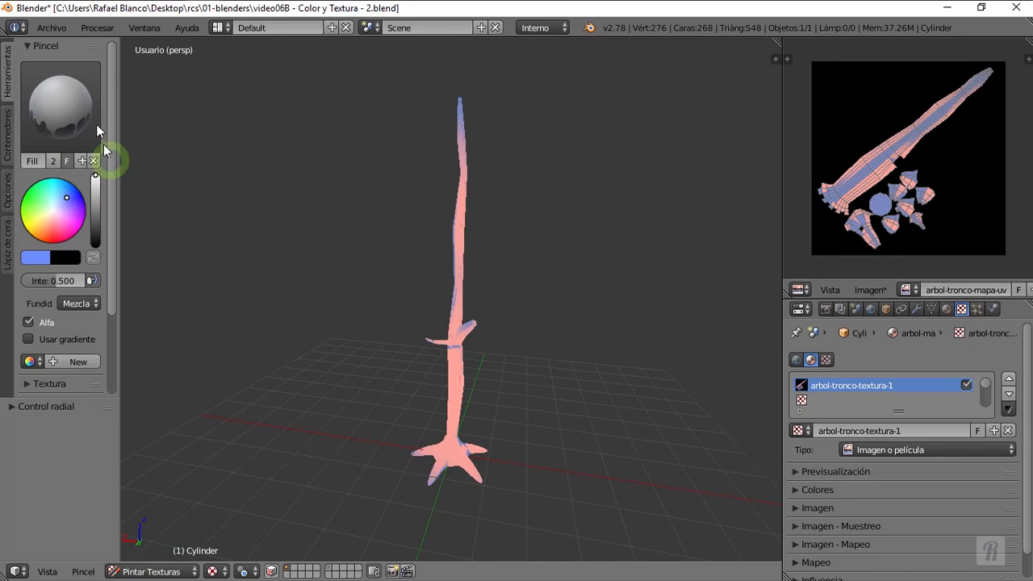
left_click(29, 343)
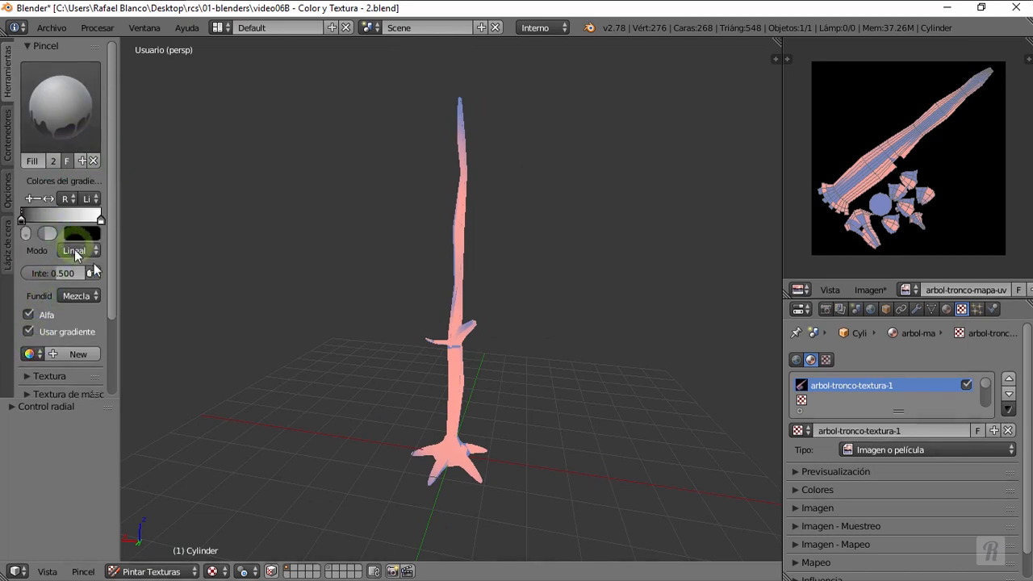
left_click_drag(481, 436, 449, 458)
left_click_drag(446, 212, 434, 475)
left_click_drag(439, 412, 465, 278)
left_click_drag(435, 376, 416, 347)
left_click_drag(420, 445, 440, 193)
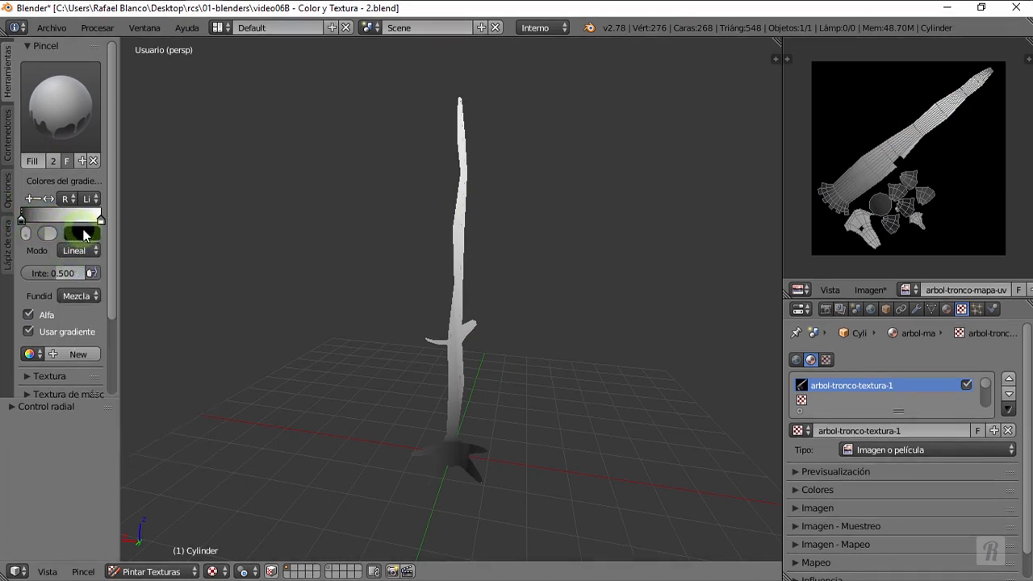
Recolour the gradient's first stop to orange with RGB values 0.761, 0.204 and 0.025
left_click(81, 234)
left_click(197, 351)
left_click_drag(198, 352, 195, 257)
left_click_drag(125, 332, 113, 346)
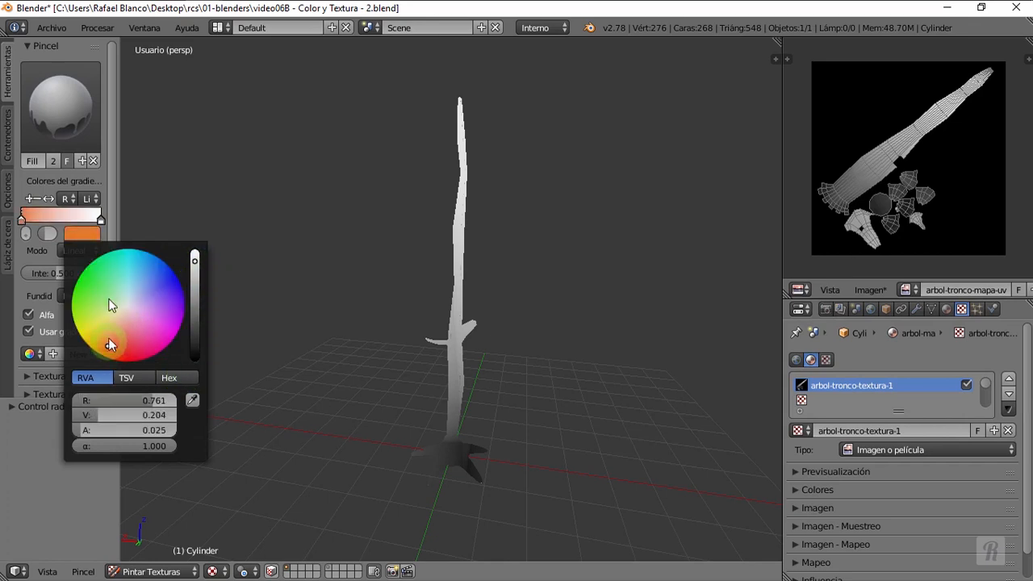
Recolour the gradient's end stop to dark brown with RGB values 0.091, 0.026 and 0.005
left_click(99, 221)
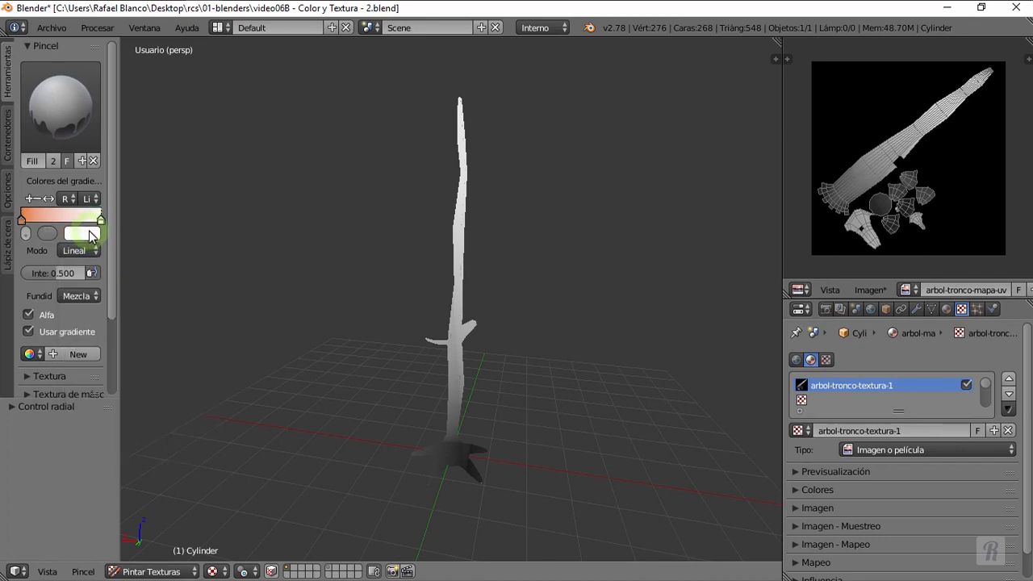
left_click(88, 232)
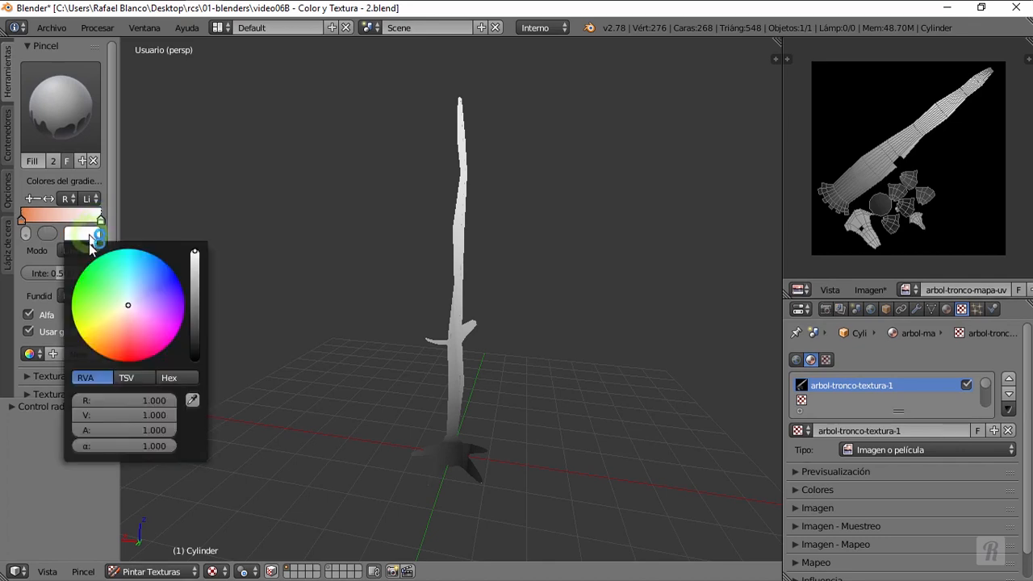
left_click_drag(108, 345, 109, 347)
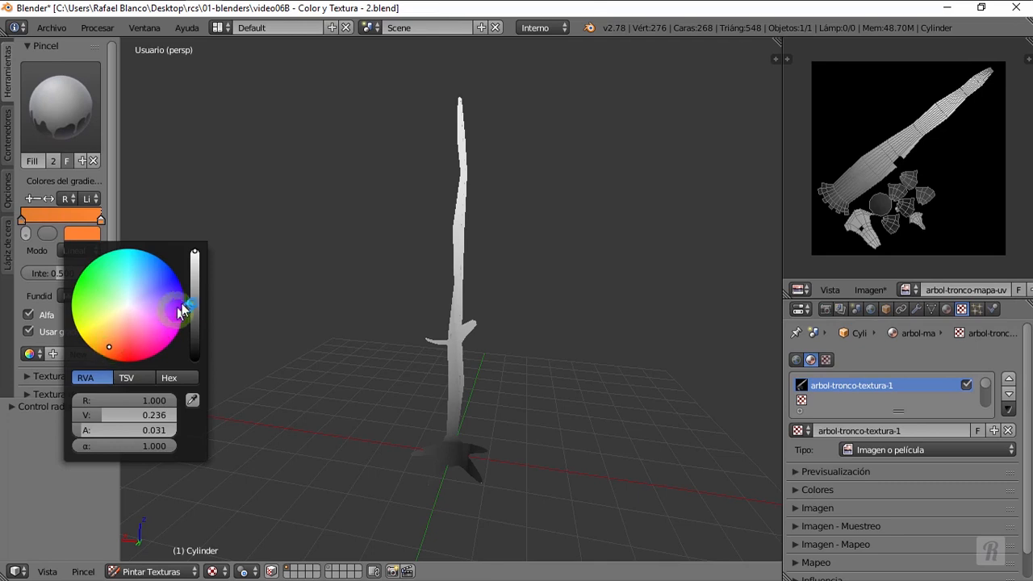
left_click_drag(195, 284, 194, 323)
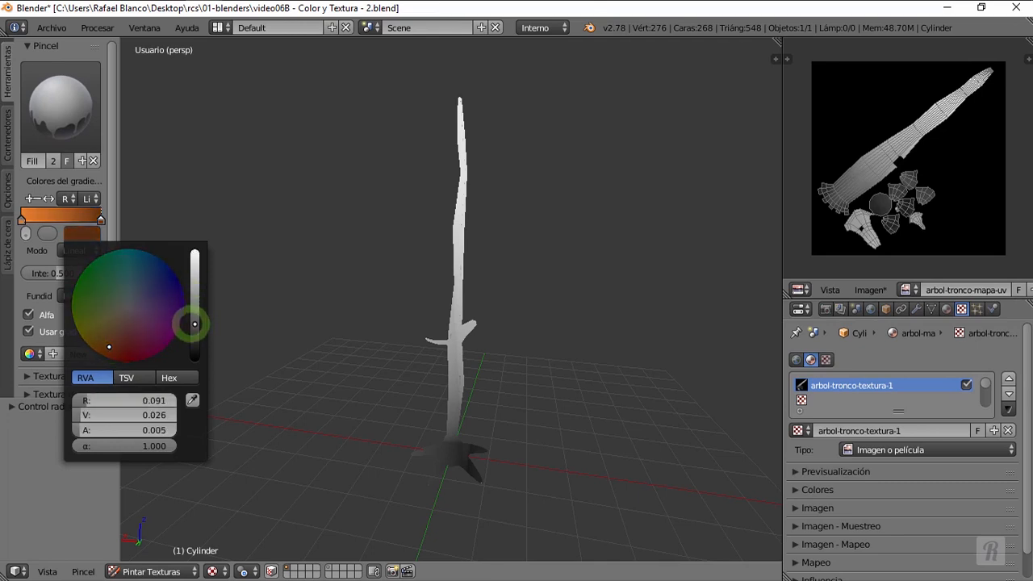
Shift the gradient's first stop to a redder orange and fill the trunk with the gradient along its length
left_click(22, 219)
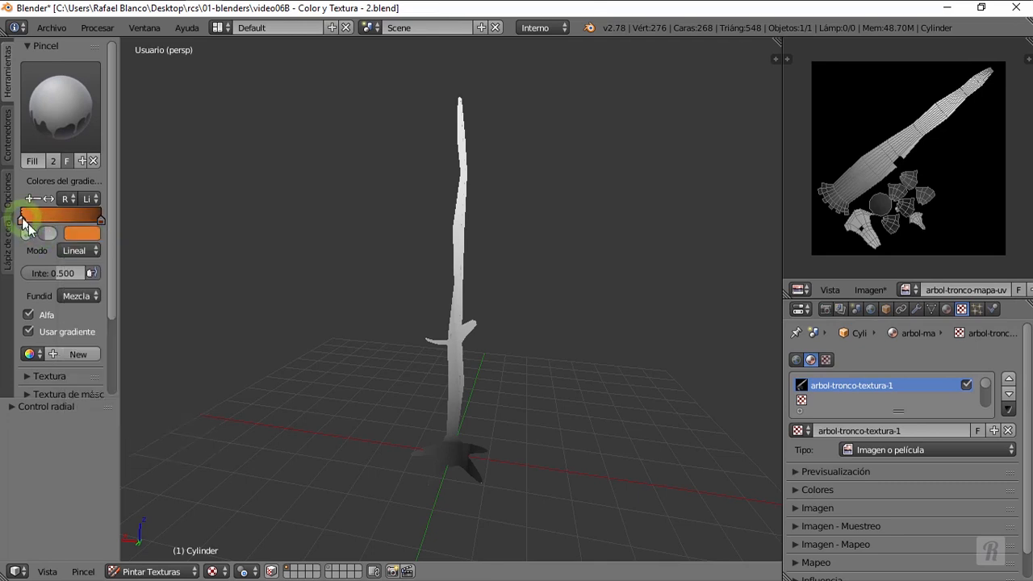
left_click(77, 234)
left_click_drag(107, 348, 114, 347)
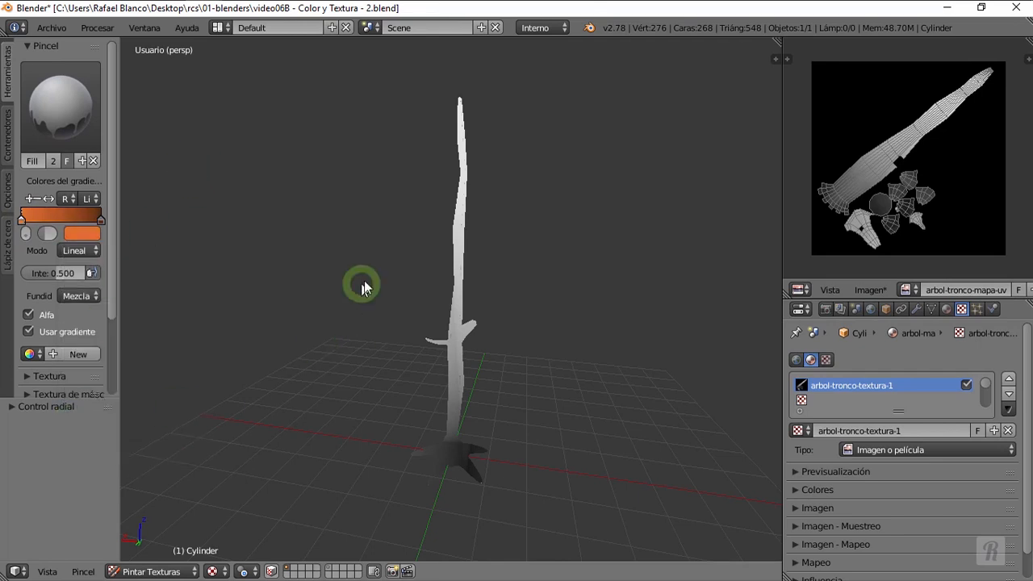
left_click_drag(474, 289, 476, 453)
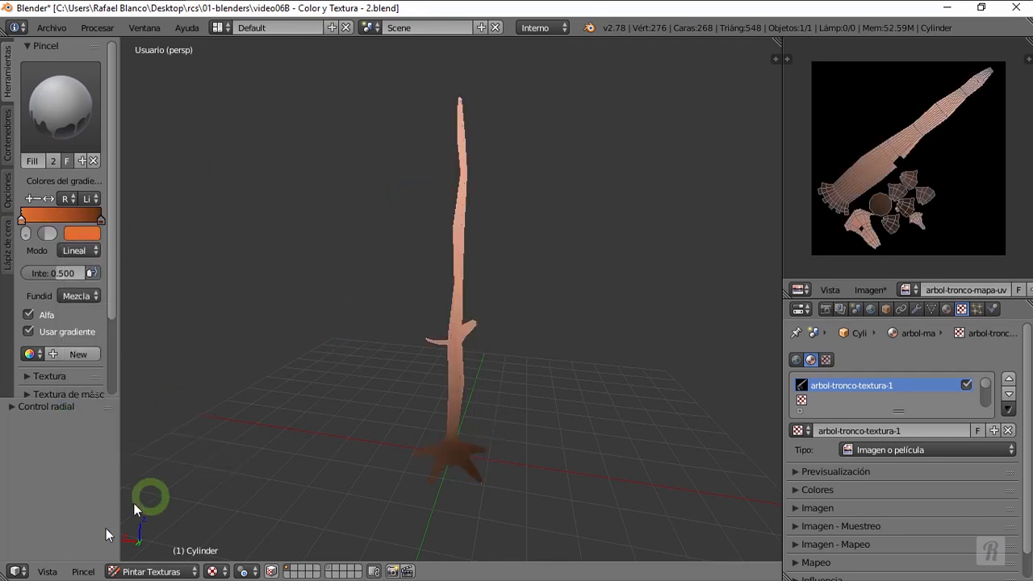
Switch the 3D view to an orthographic projection seen from the front
left_click(52, 570)
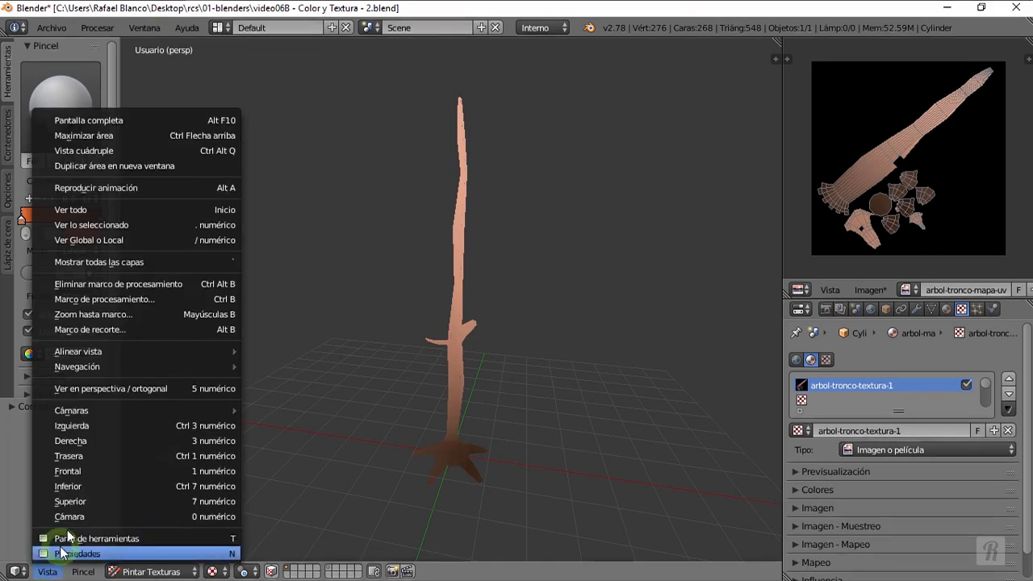
left_click(95, 395)
left_click(47, 571)
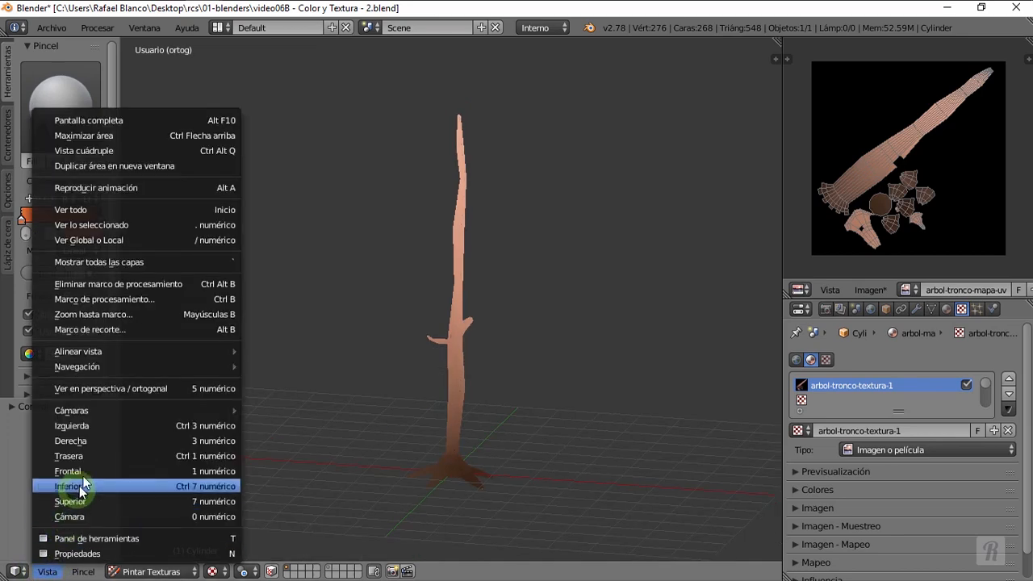
left_click(98, 471)
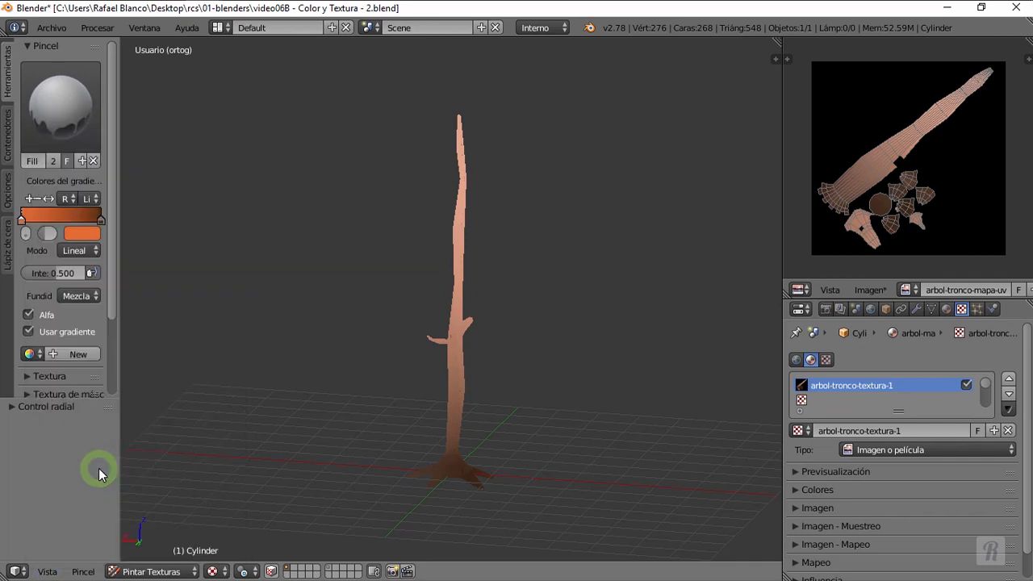
Fill the trunk repeatedly with the linear orange-to-brown gradient until the roots are dark brown and the upper trunk is orange
left_click_drag(440, 456, 436, 141)
left_click_drag(443, 218, 439, 496)
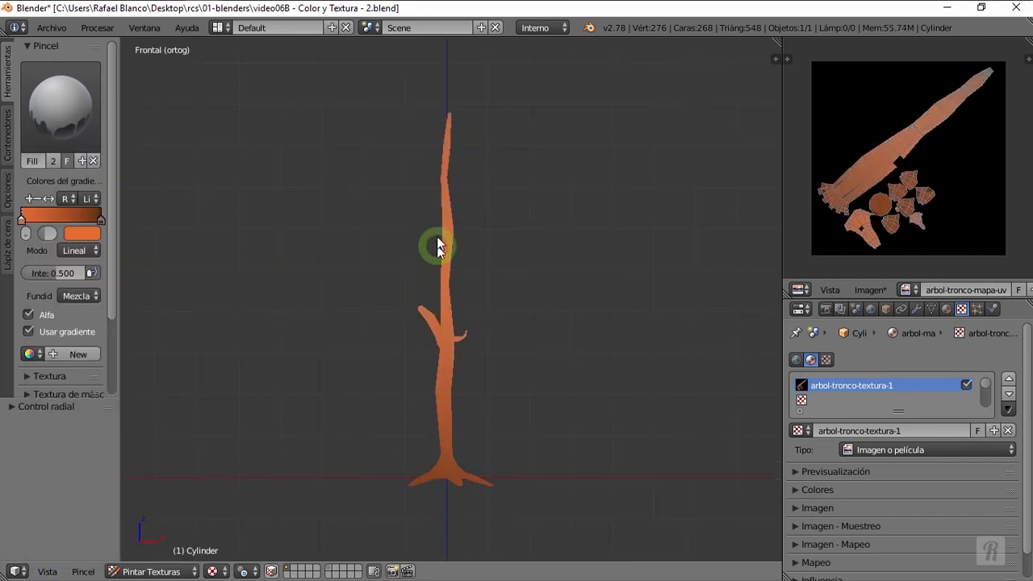
left_click_drag(437, 244, 450, 296)
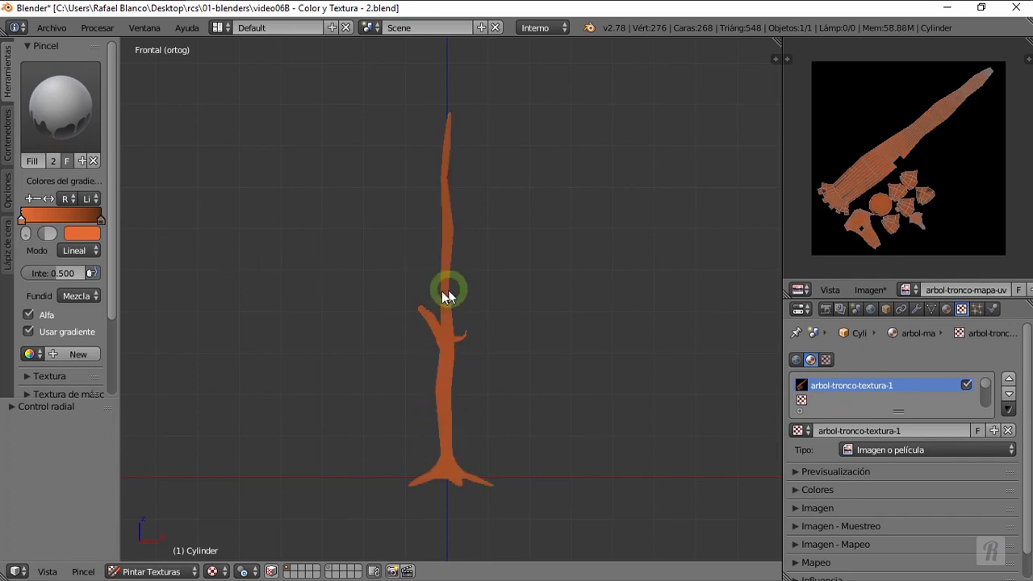
left_click_drag(442, 449, 444, 475)
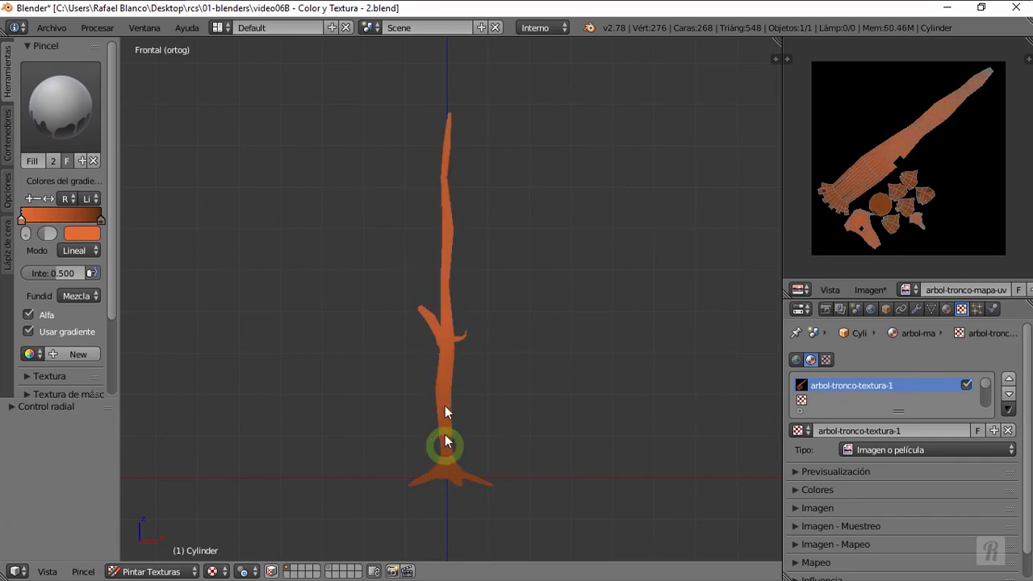
left_click_drag(444, 395, 444, 430)
left_click_drag(444, 484, 444, 484)
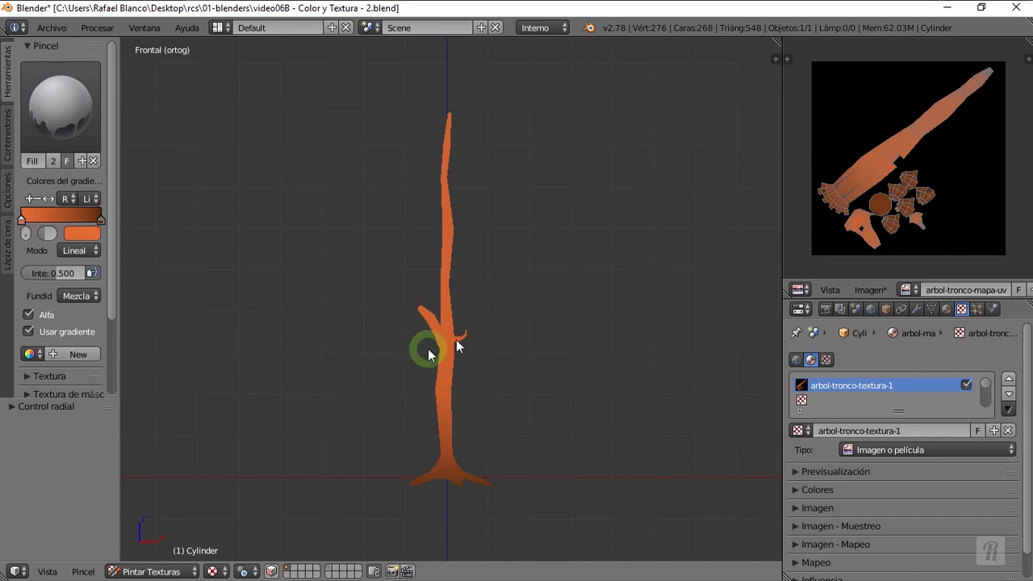
middle_click_drag(504, 294, 535, 336)
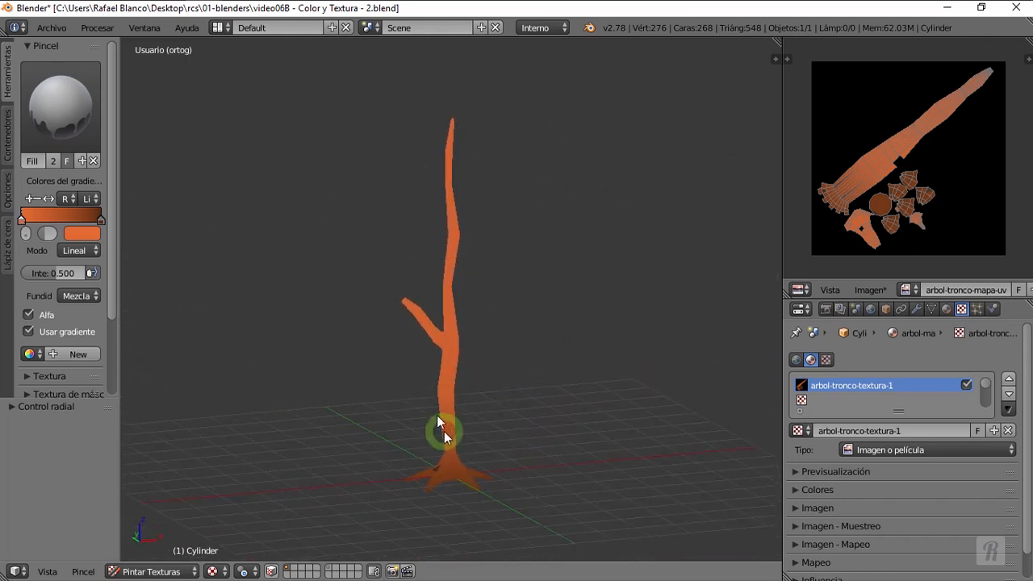
scroll(469, 391, "up", 3)
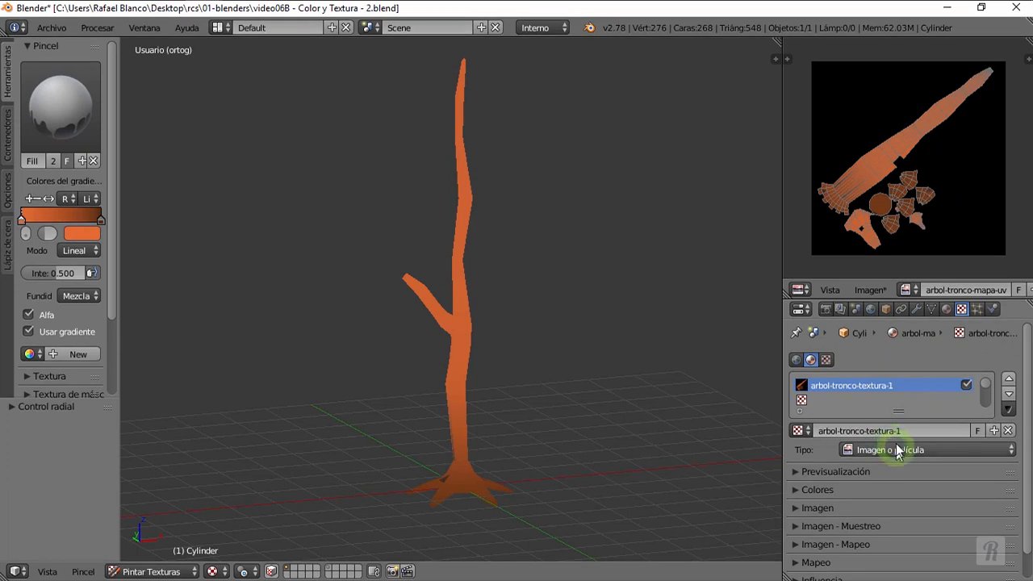
left_click(799, 507)
scroll(800, 508, "down", 2)
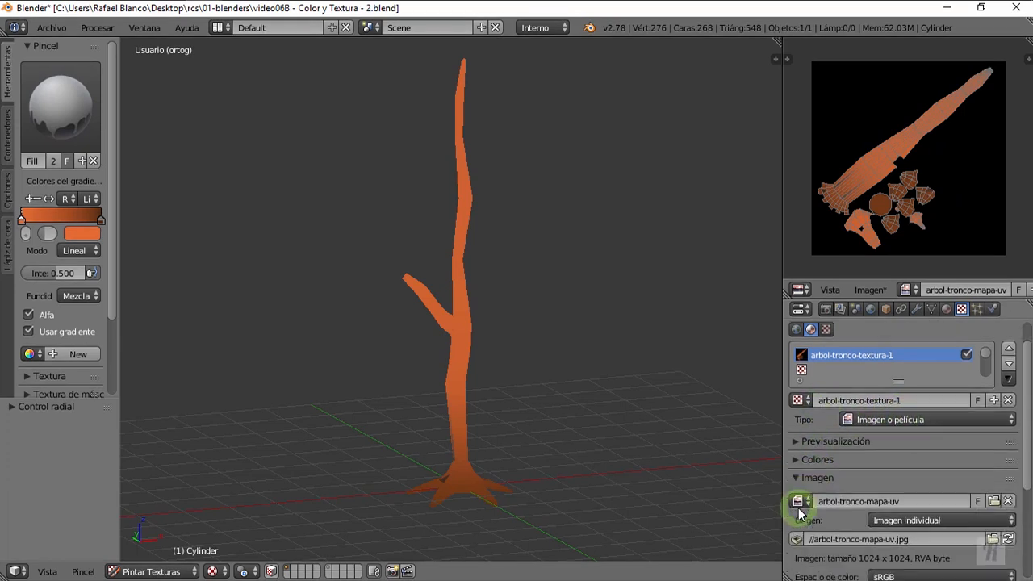
left_click(807, 447)
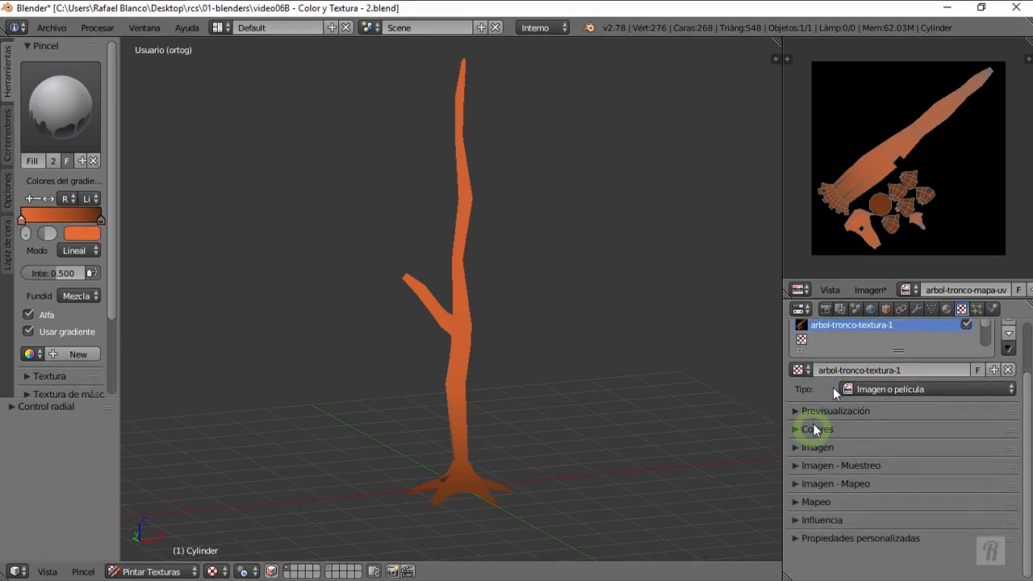
scroll(1021, 368, "up", 2)
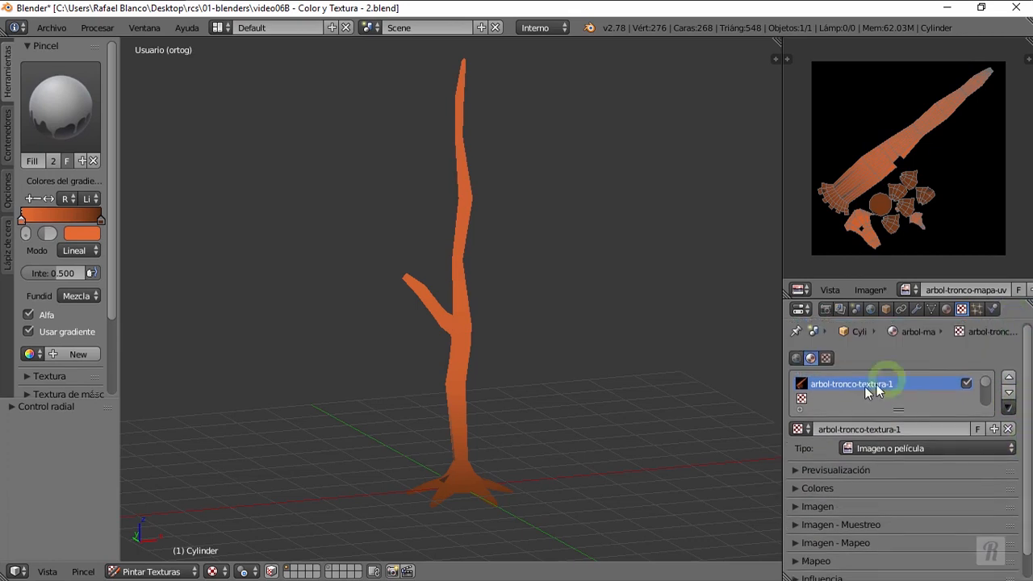
Enlarge the texture slot list, add a new texture from the existing trunk texture in the first slot, and try to undo it
left_click_drag(897, 409, 895, 439)
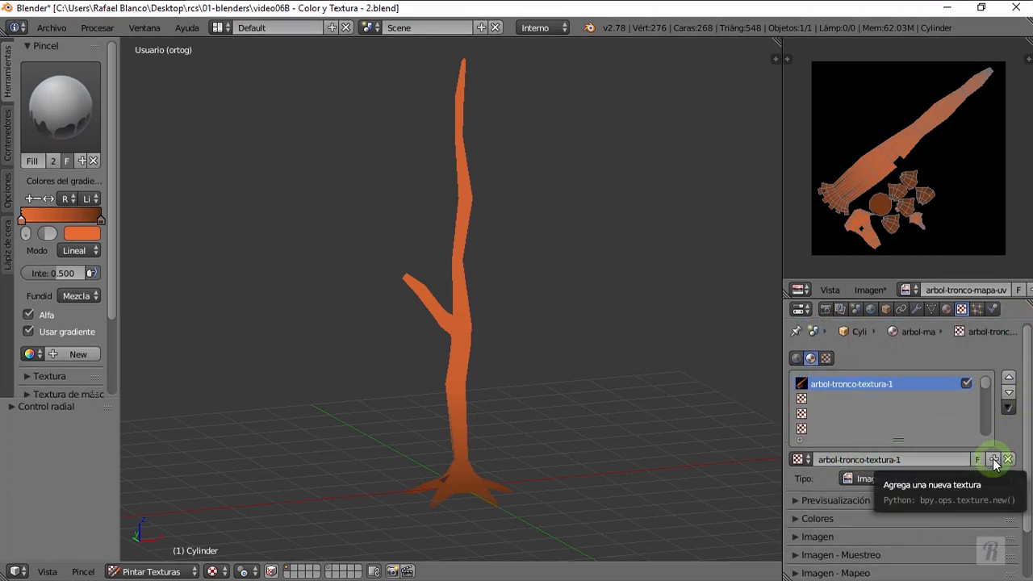
left_click(994, 460)
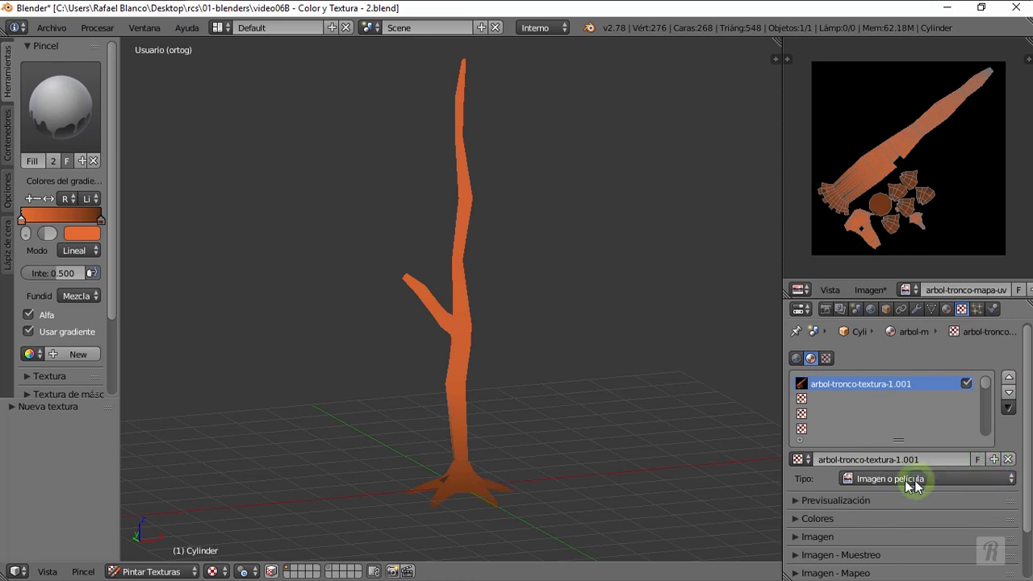
key("ctrl+z")
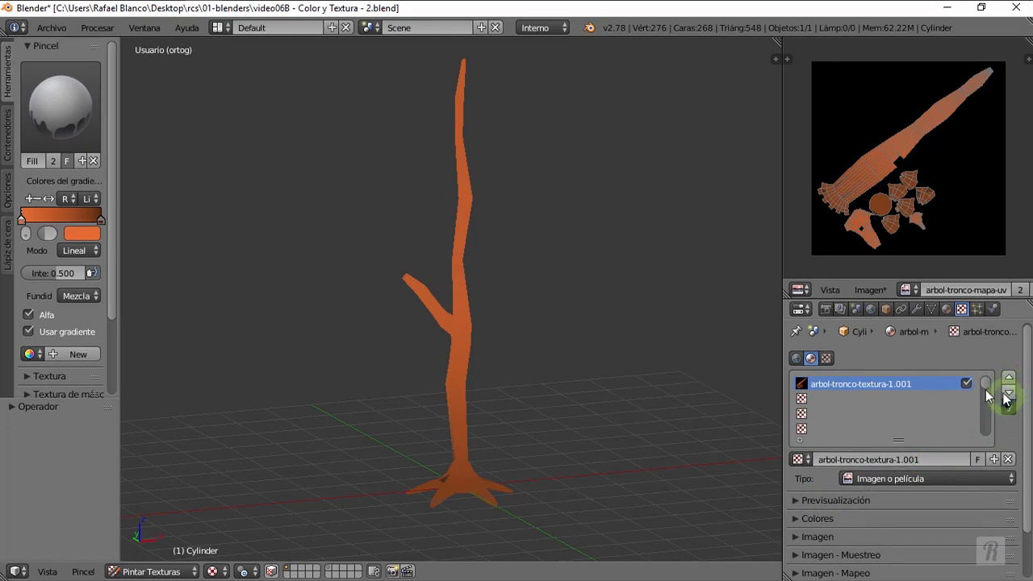
Create a new texture in the second slot and name it "textura arbol"
left_click(822, 402)
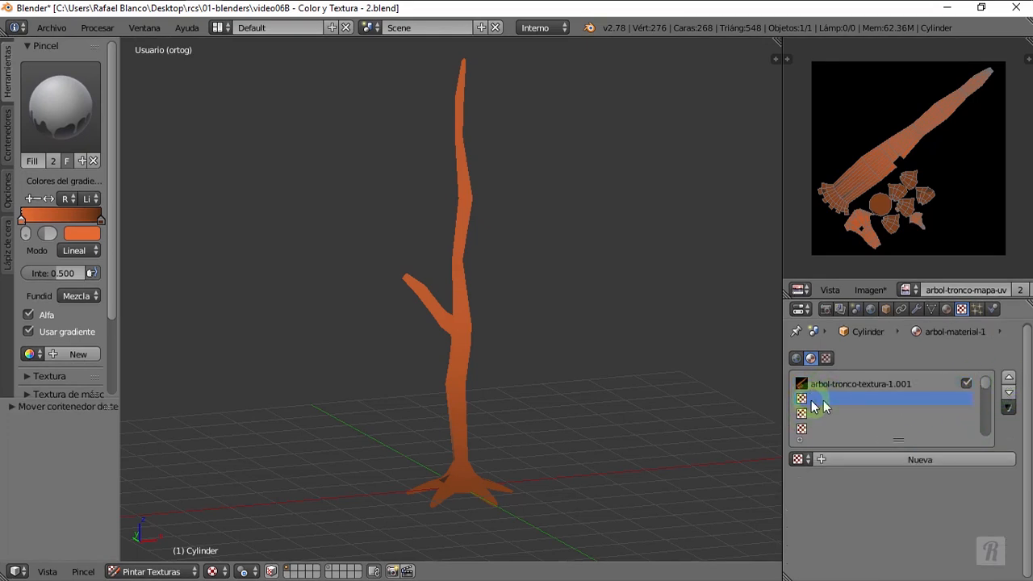
left_click(861, 460)
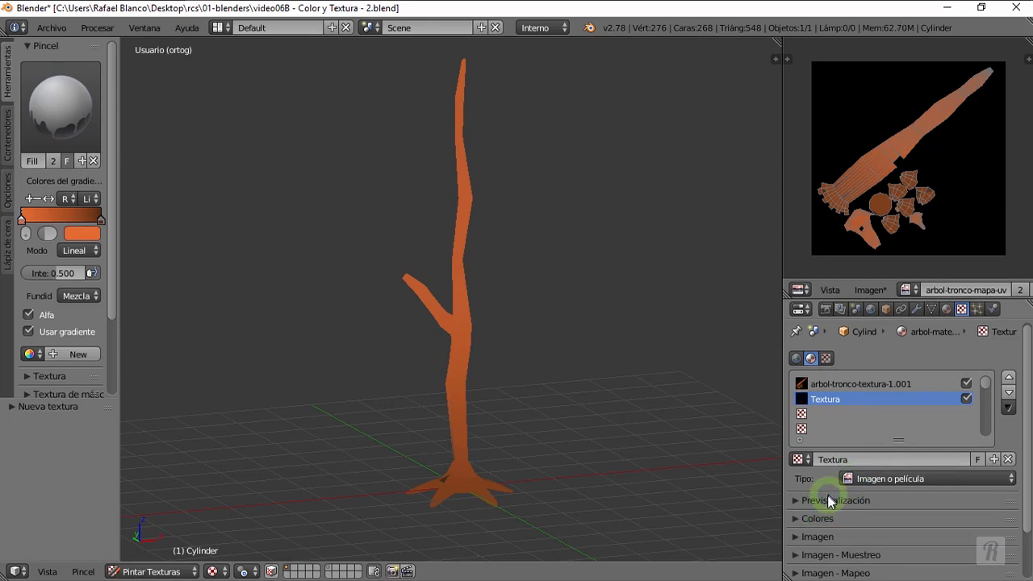
double_click(827, 401)
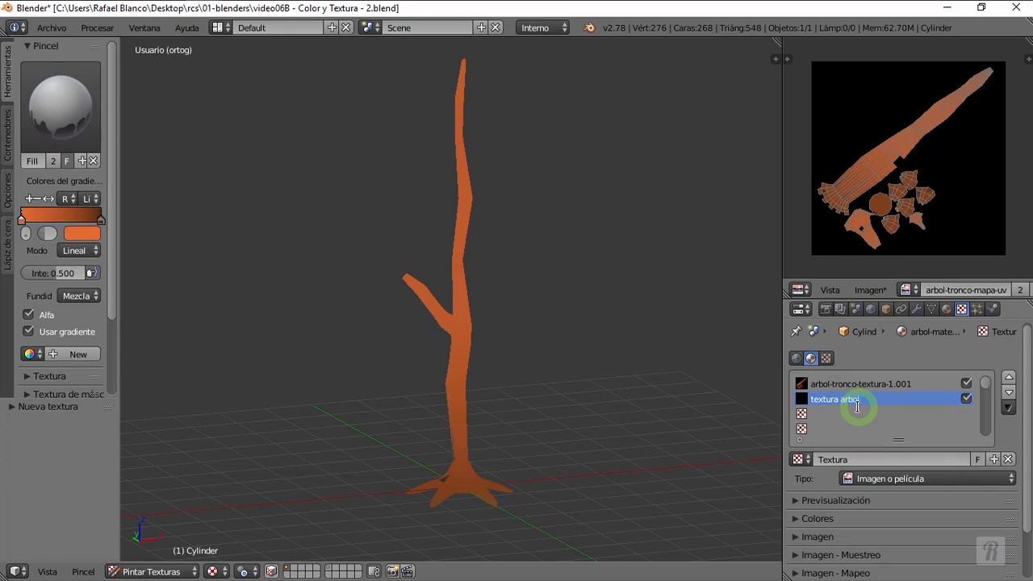
key("Return")
Load tronco-tex-1.png from the Desktop's rcs\02-imagenes folder as the image of the "textura arbol" texture
scroll(891, 479, "down", 2)
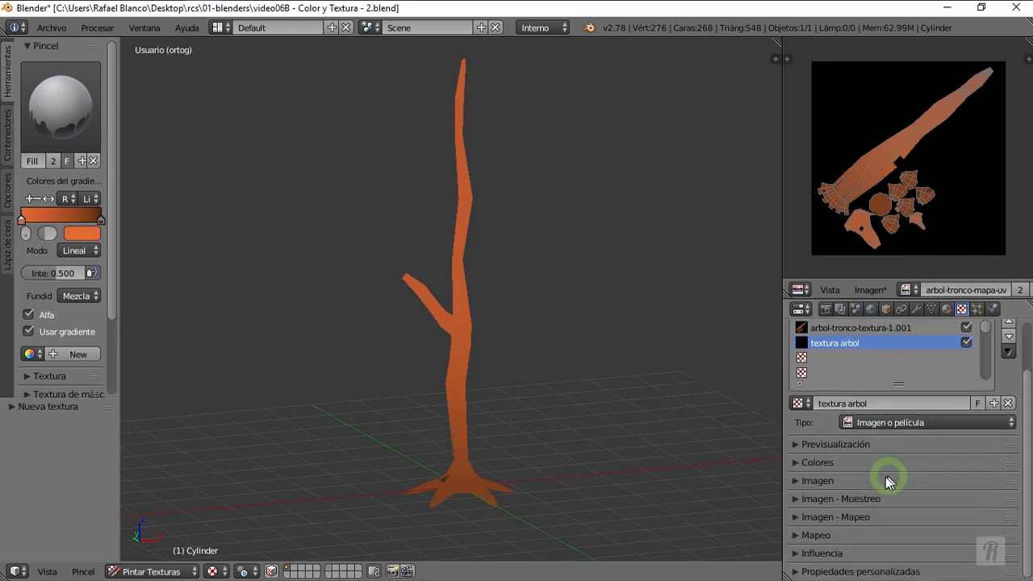
left_click(798, 481)
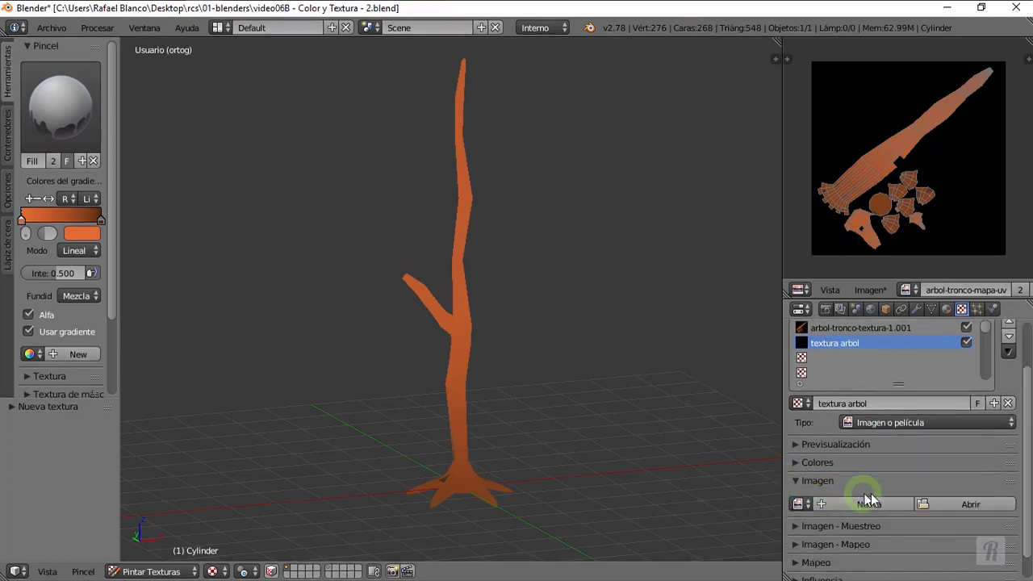
left_click(953, 503)
left_click(502, 221)
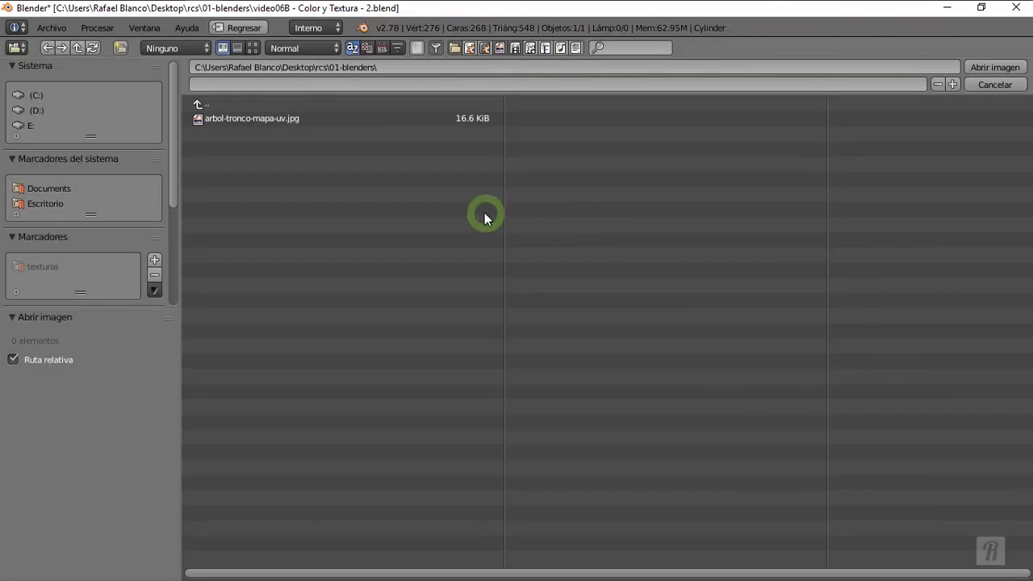
left_click(34, 204)
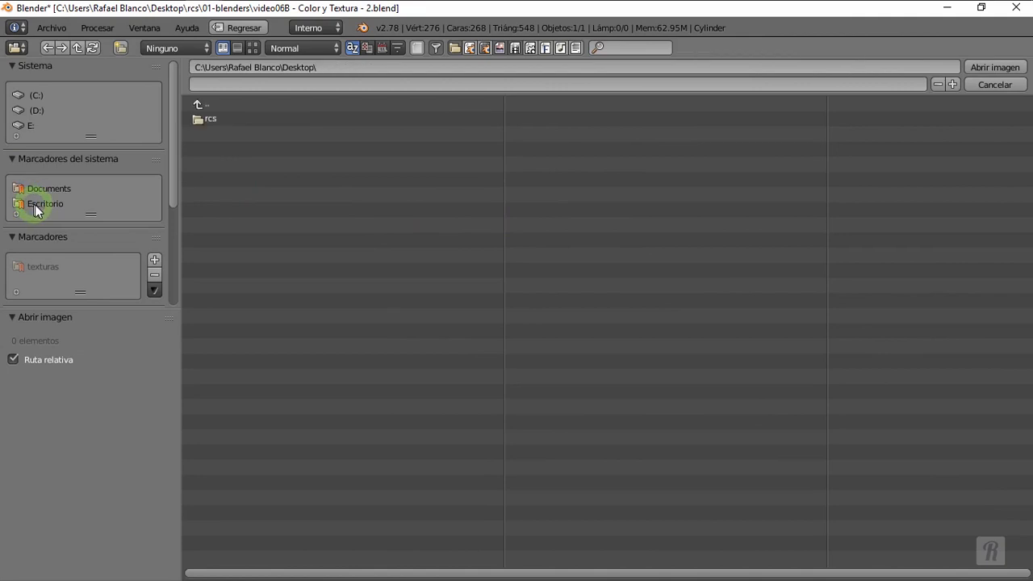
left_click(198, 120)
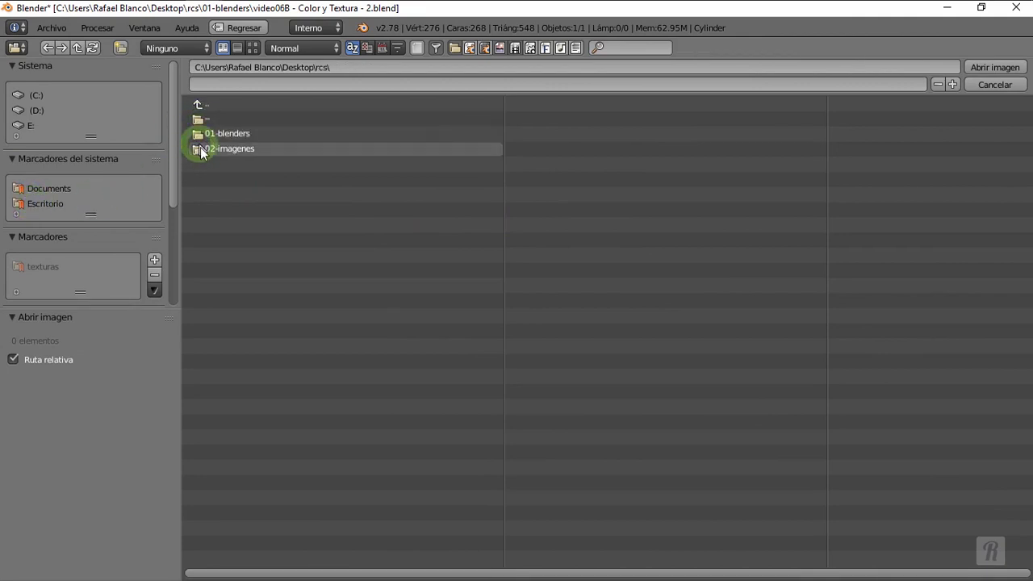
left_click(200, 149)
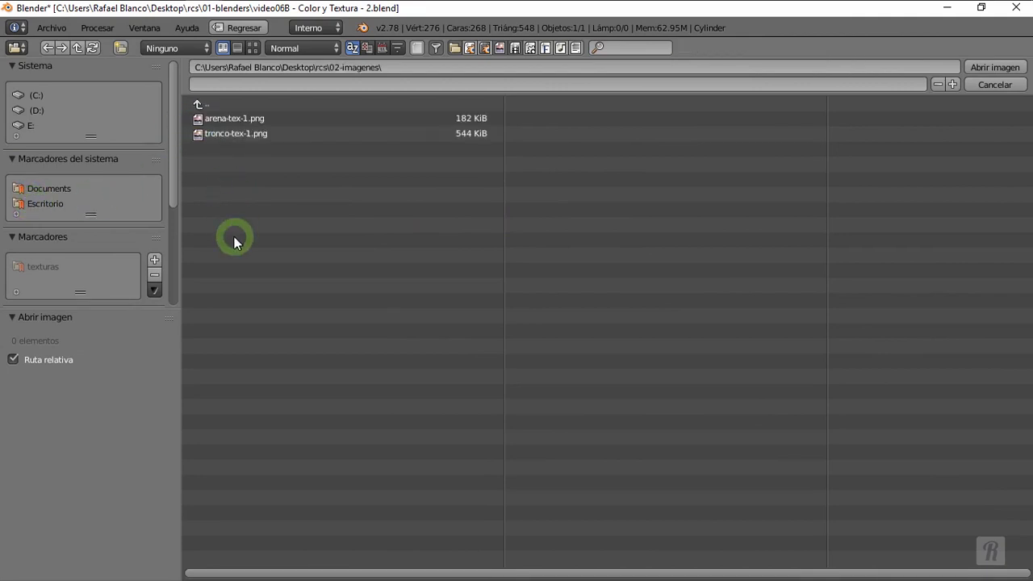
left_click(212, 134)
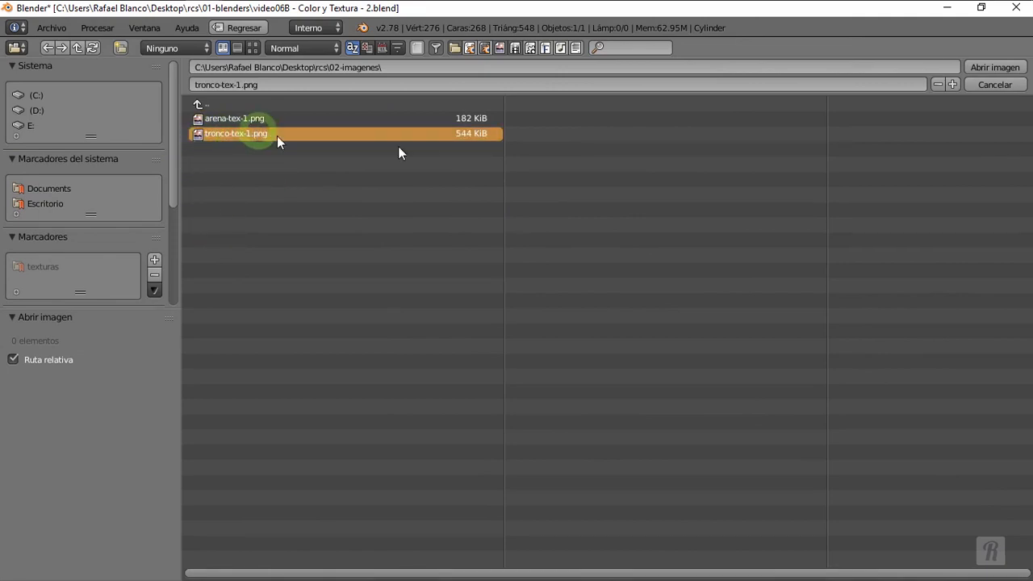
left_click(968, 70)
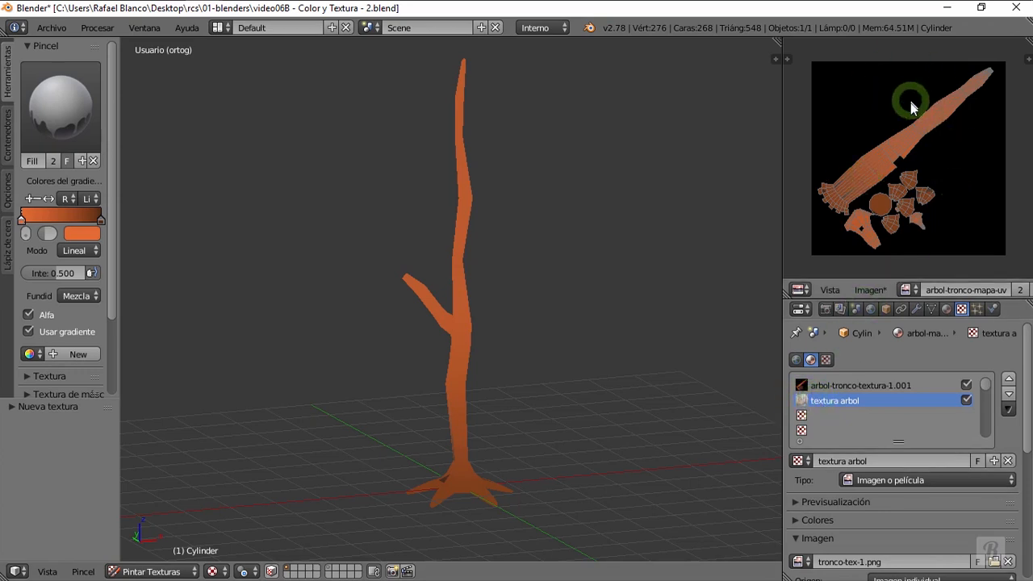
View tronco-tex-1.png in the image editor, and switch the editor back to arbol-tronco-mapa-uv
left_click(172, 570)
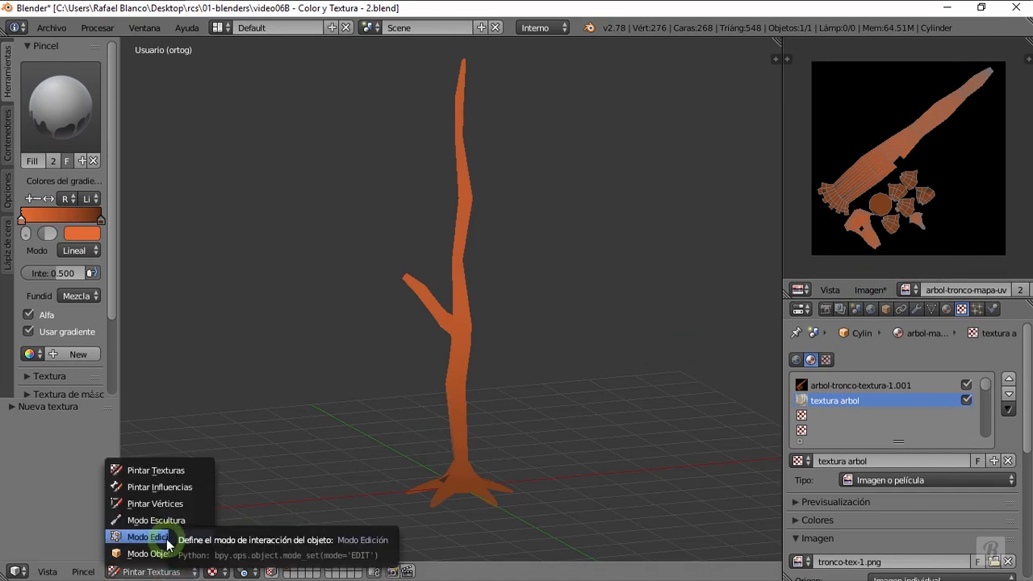
left_click(912, 289)
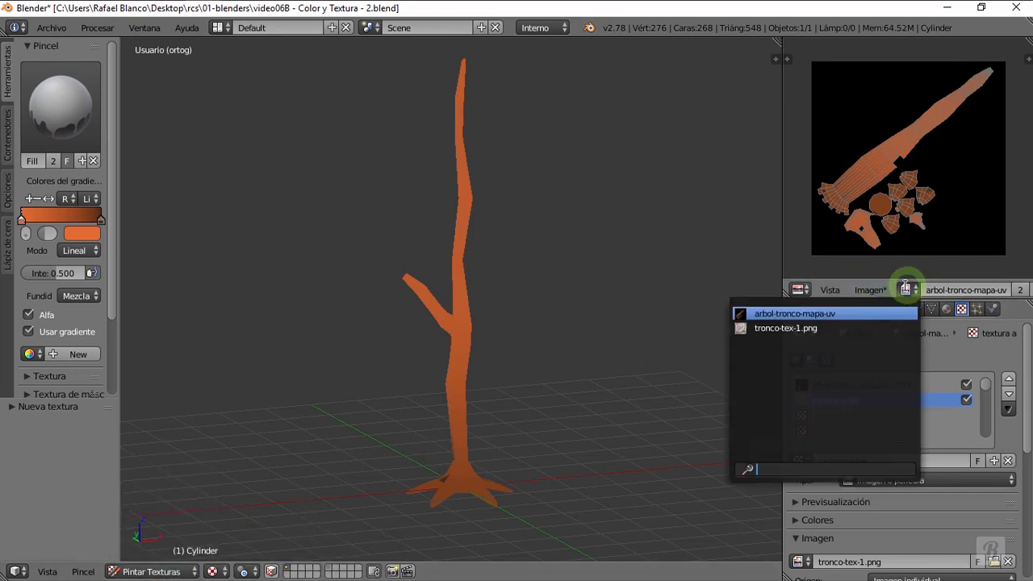
left_click(769, 328)
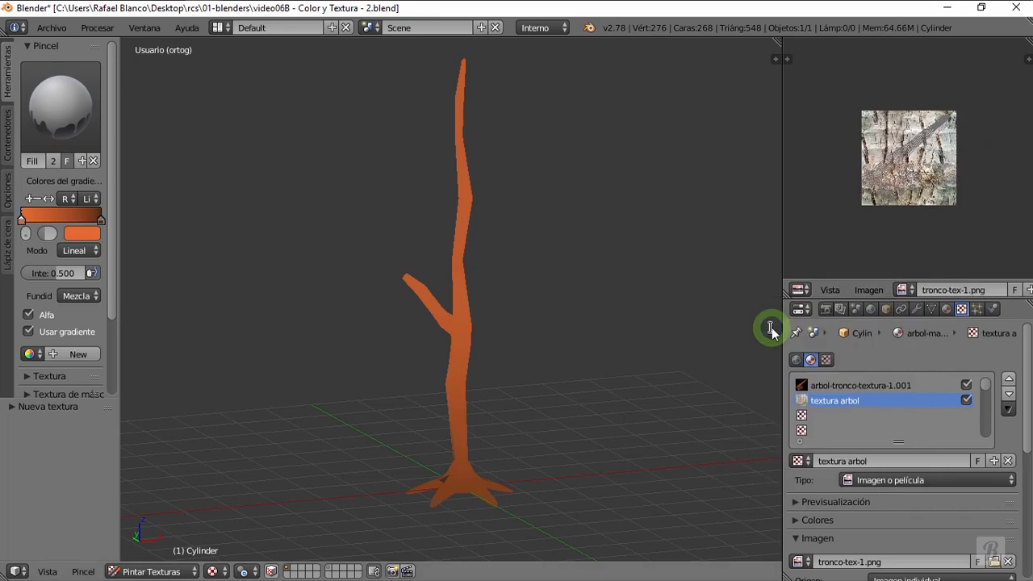
left_click(901, 289)
left_click(825, 314)
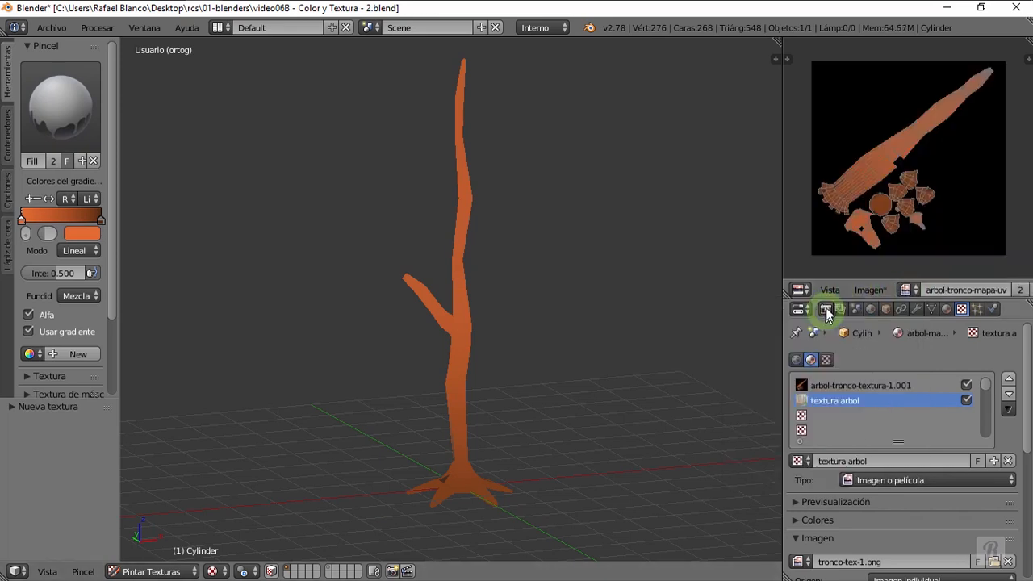
Keep the "textura arbol" slot selected and unlink the Fill brush from texture painting
left_click(829, 397)
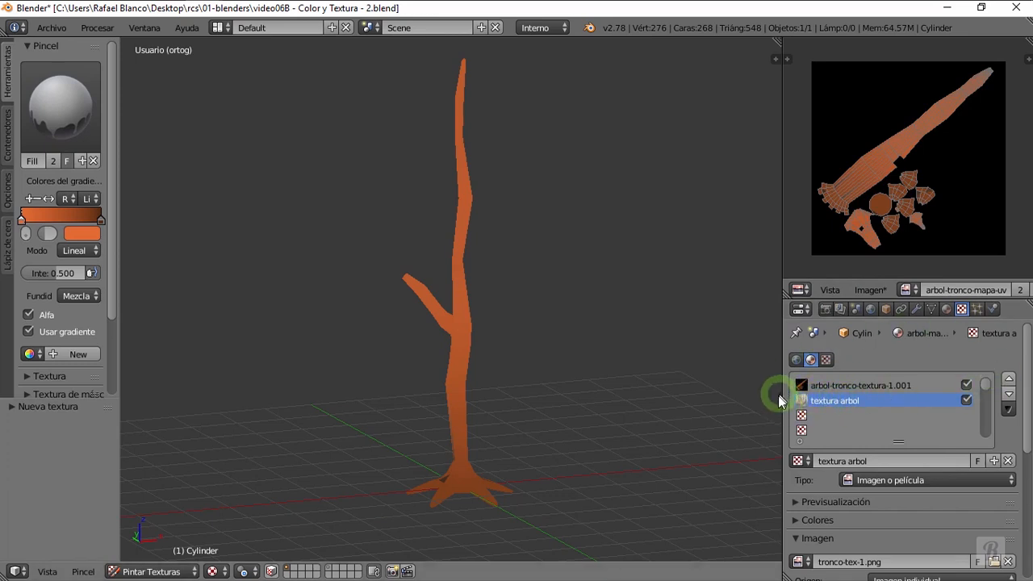
left_click(93, 162)
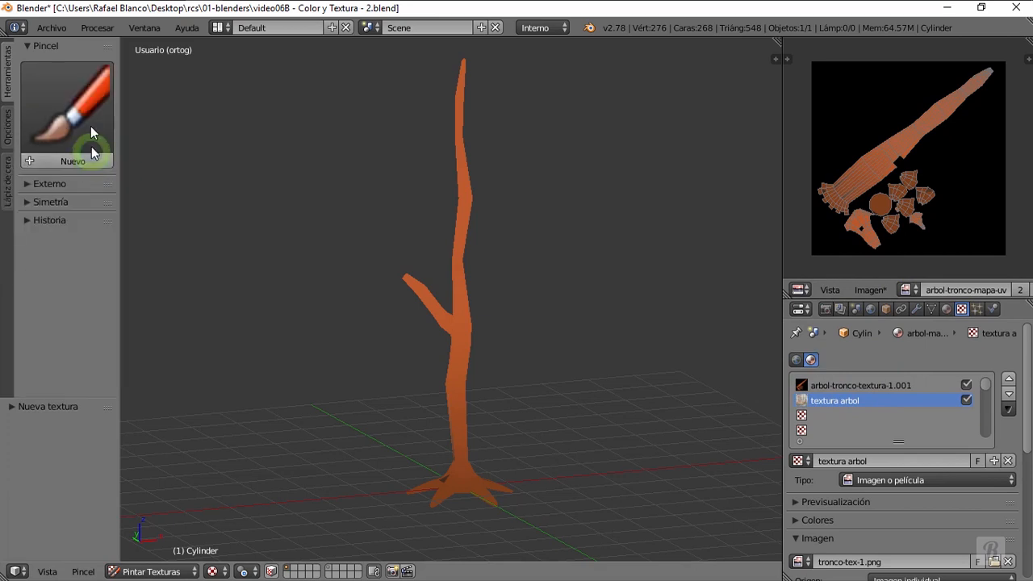
Select the F TexDraw brush for texture painting and assign "textura arbol" as its brush texture
left_click(81, 121)
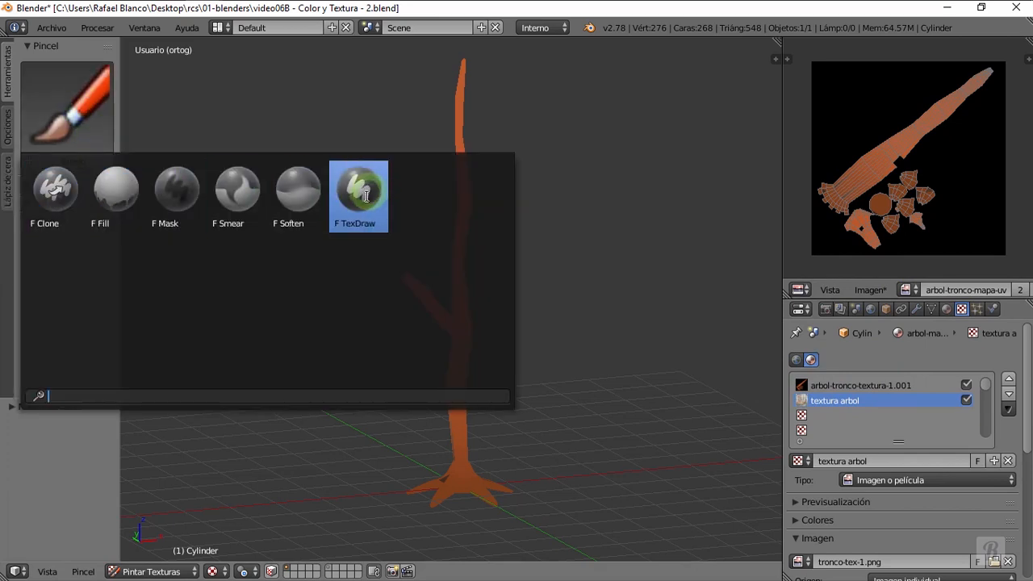
left_click(363, 196)
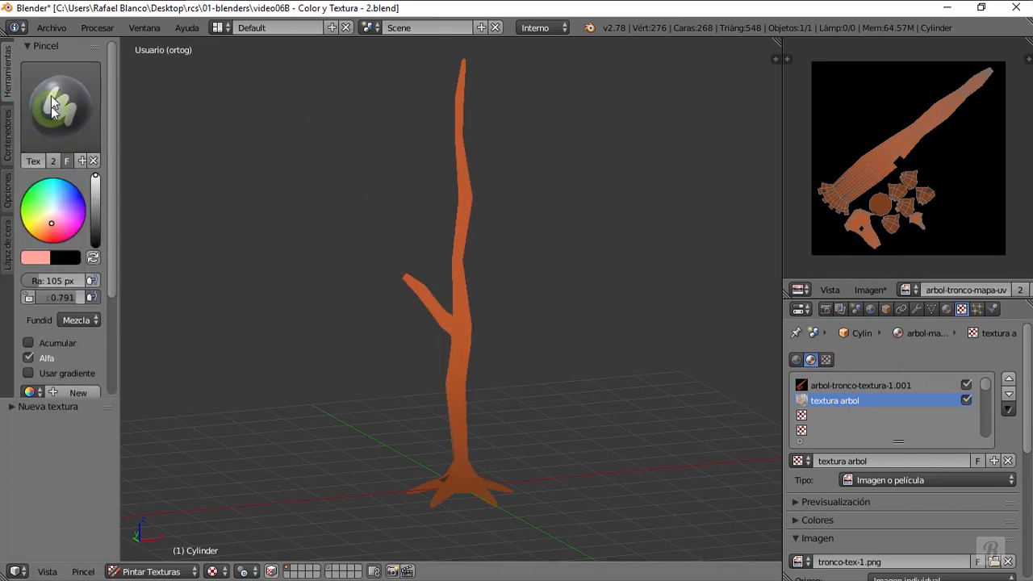
left_click(30, 49)
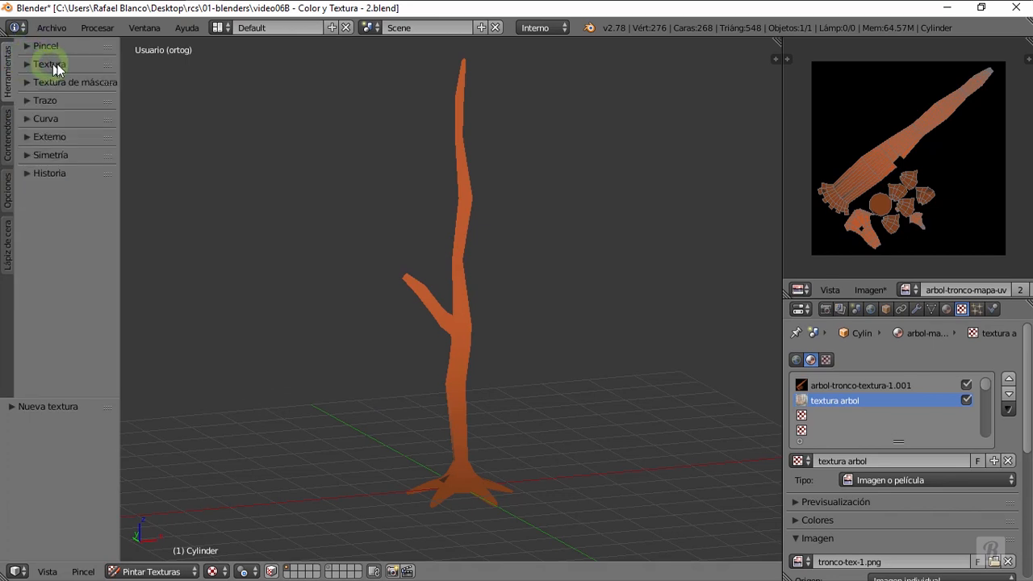
left_click(26, 63)
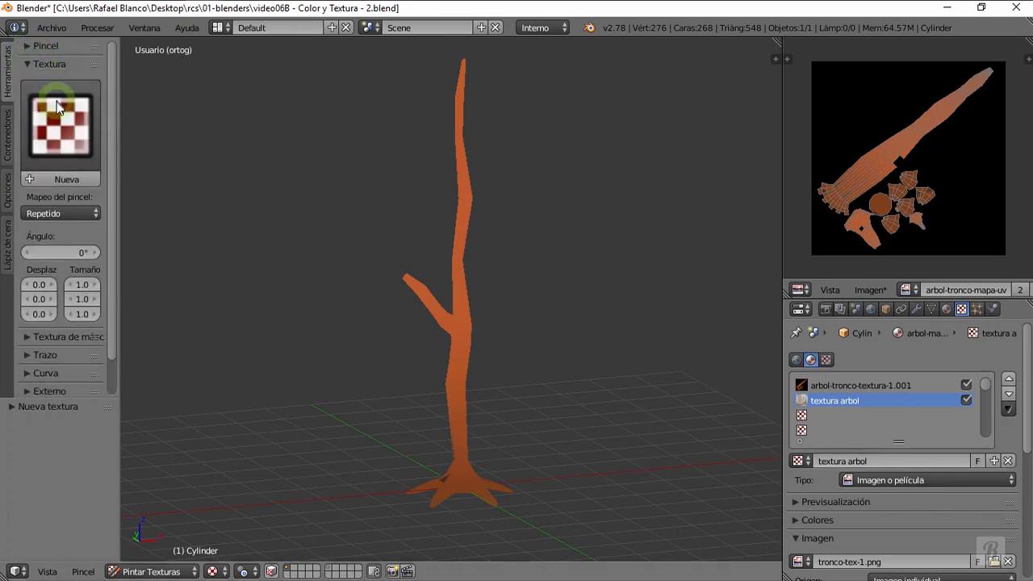
left_click(61, 125)
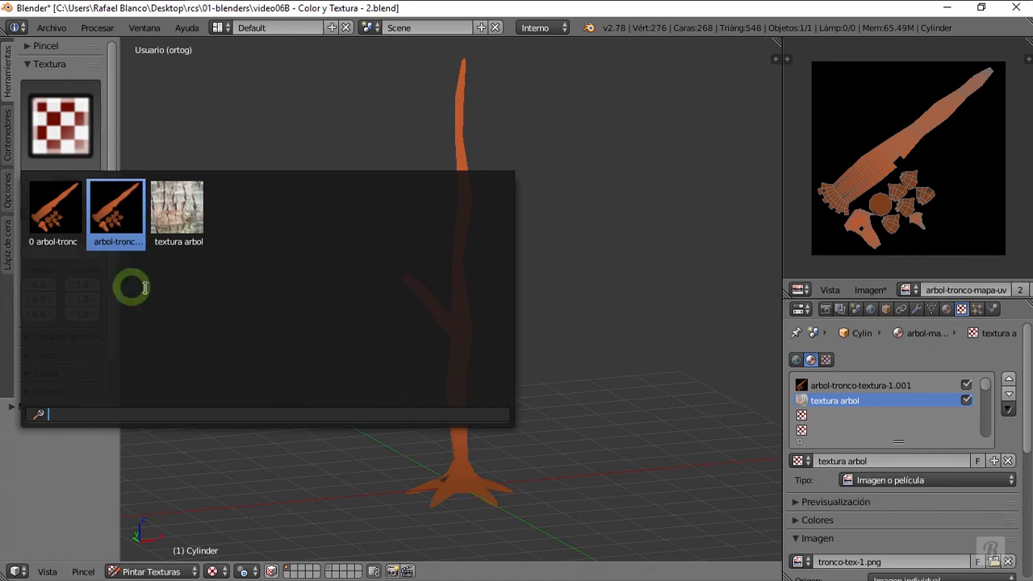
left_click(171, 212)
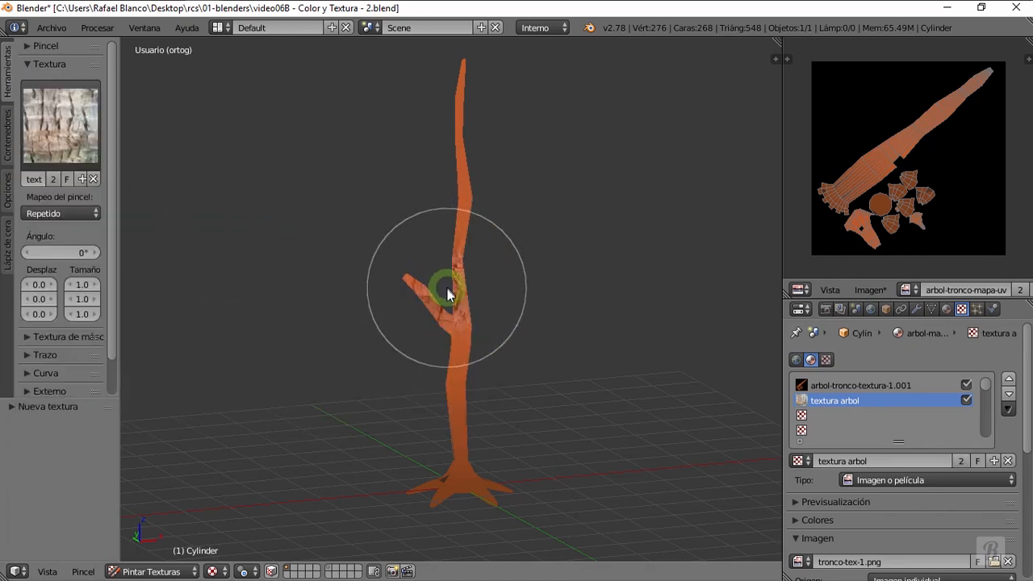
Paint the first bark strokes over the middle of the trunk and the base of its branch
middle_click_drag(450, 313, 506, 332)
left_click_drag(456, 354, 472, 361)
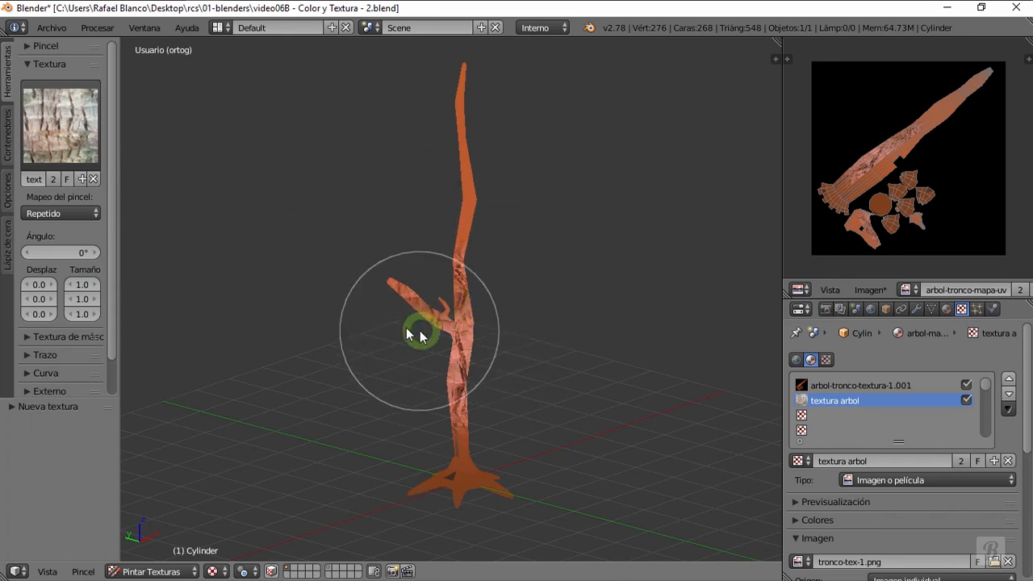
Set the brush to a darker orange-brown colour with a radius of 72 px and a strength of 1.000
left_click(33, 46)
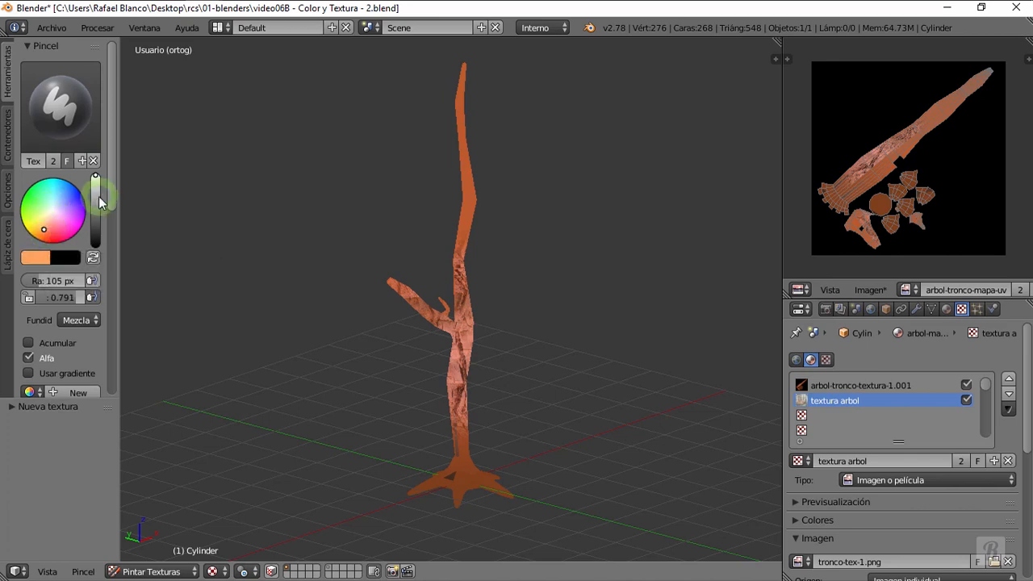
left_click_drag(97, 191, 96, 206)
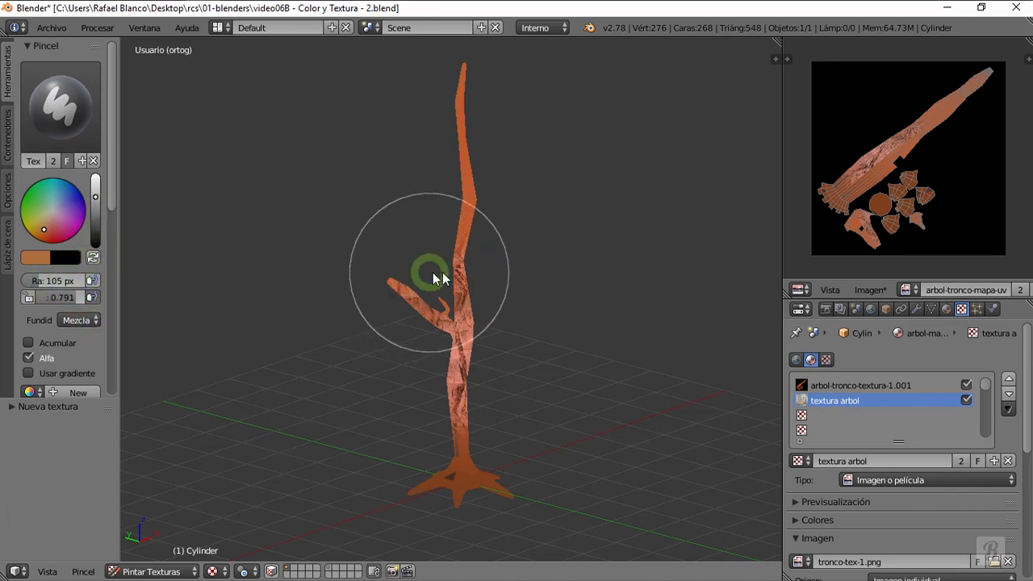
key("f")
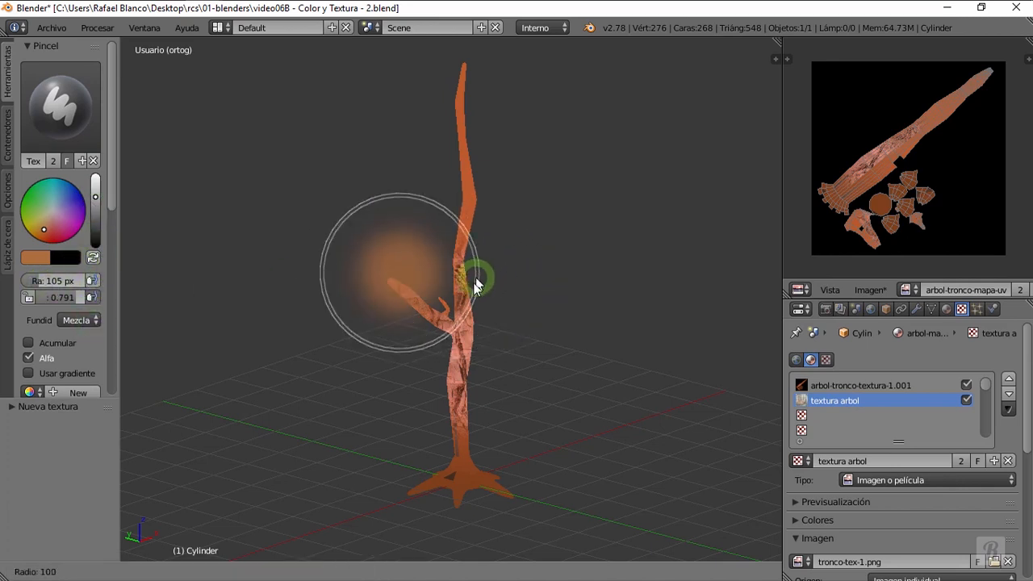
left_click(442, 307)
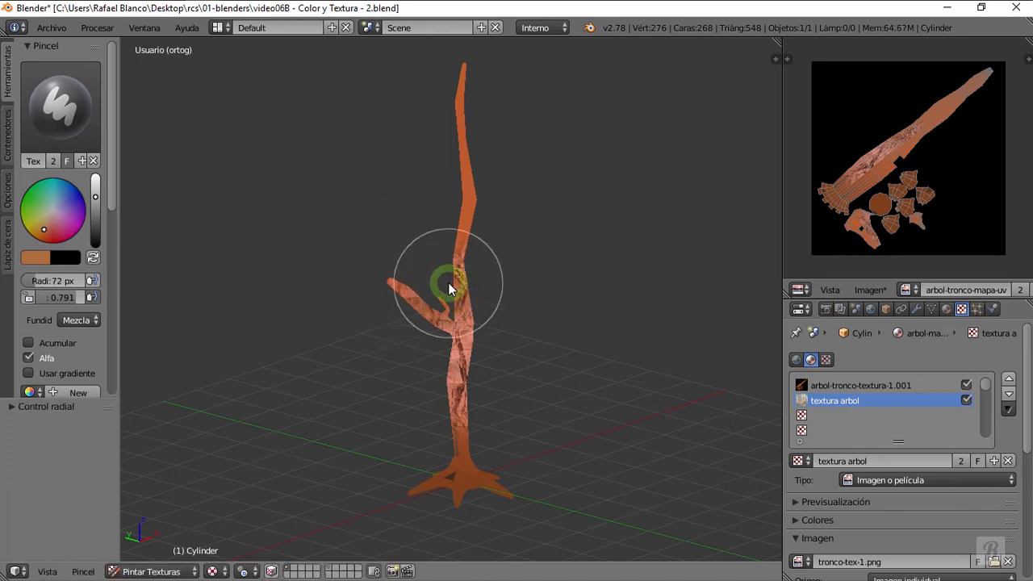
key("shift+f")
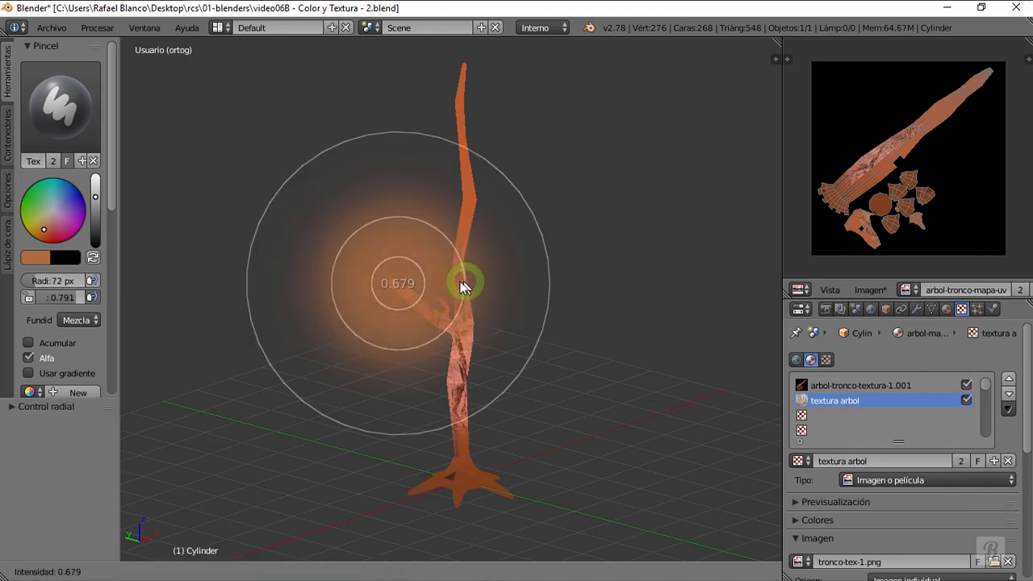
left_click(417, 291)
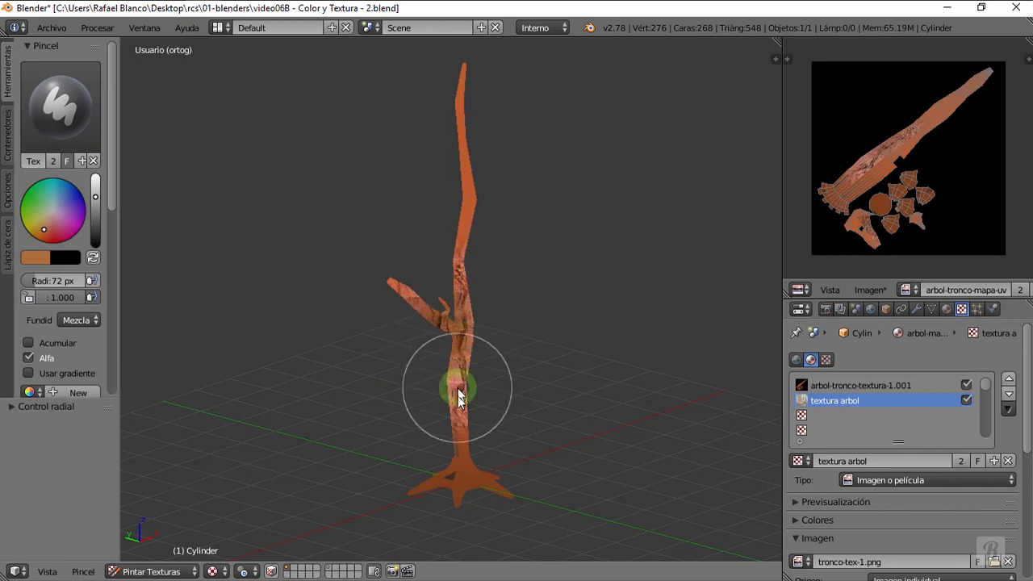
Paint orange-brown bark around the trunk from the branch fork down to the roots
scroll(462, 403, "up", 4)
middle_click_drag(479, 396, 604, 362)
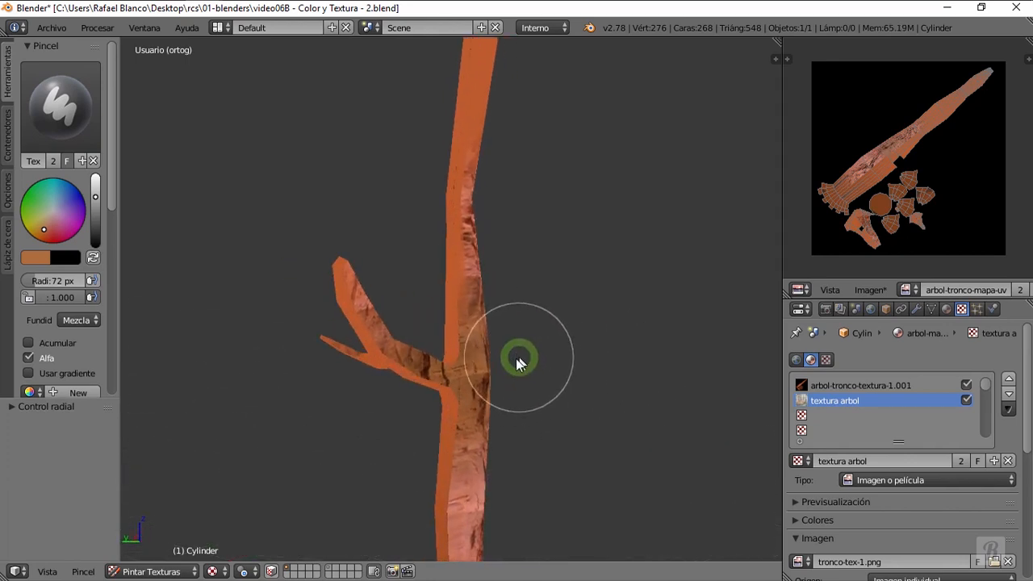
middle_click_drag(445, 461, 496, 451)
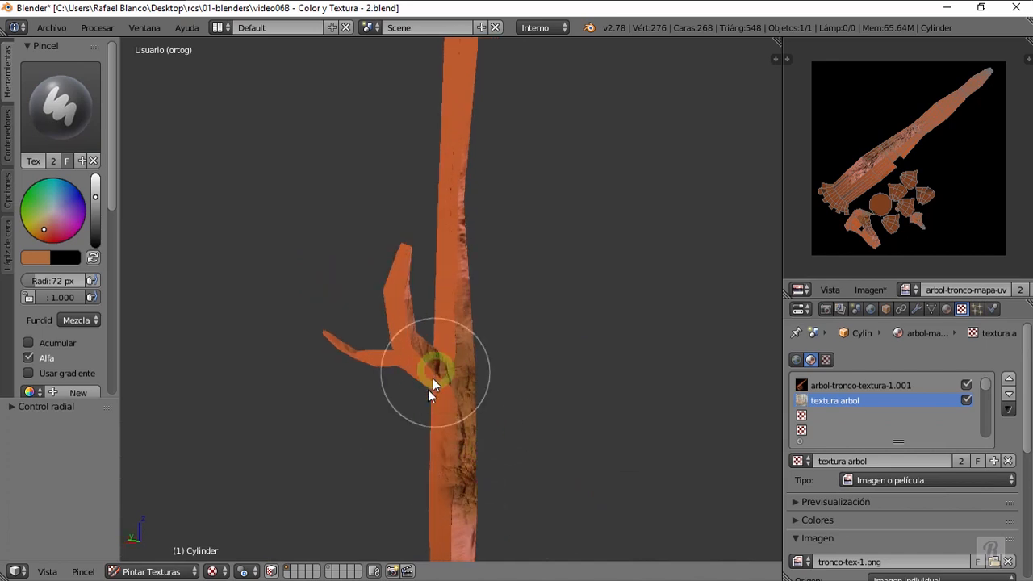
middle_click_drag(438, 415, 493, 234)
mouse_move(494, 221)
left_mouse_down()
mouse_move(501, 383)
mouse_move(507, 305)
mouse_move(506, 327)
left_mouse_up()
mouse_move(473, 365)
middle_mouse_down()
mouse_move(556, 373)
mouse_move(576, 396)
mouse_move(465, 330)
mouse_move(309, 277)
mouse_move(455, 319)
mouse_move(432, 249)
middle_mouse_up()
mouse_move(432, 248)
left_mouse_down()
mouse_move(424, 417)
mouse_move(428, 281)
mouse_move(417, 346)
left_mouse_up()
mouse_move(379, 351)
middle_mouse_down()
mouse_move(478, 345)
mouse_move(402, 270)
middle_mouse_up()
left_click_drag(402, 271, 422, 420)
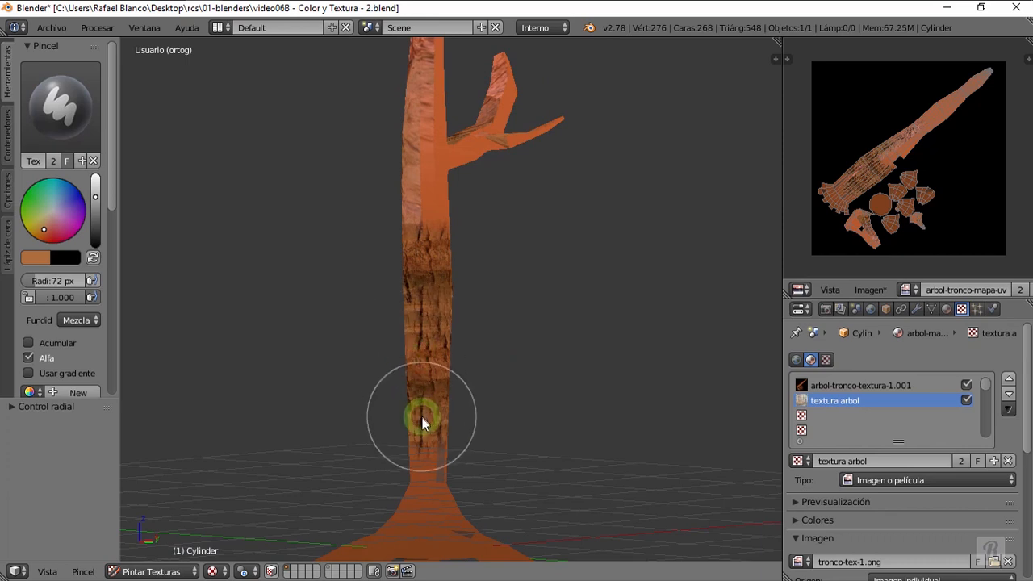
mouse_move(422, 420)
middle_mouse_down()
mouse_move(438, 328)
mouse_move(422, 316)
mouse_move(434, 391)
middle_mouse_up()
mouse_move(434, 390)
left_mouse_down()
mouse_move(463, 391)
mouse_move(418, 385)
left_mouse_up()
mouse_move(418, 385)
middle_mouse_down()
mouse_move(442, 377)
mouse_move(301, 393)
middle_mouse_up()
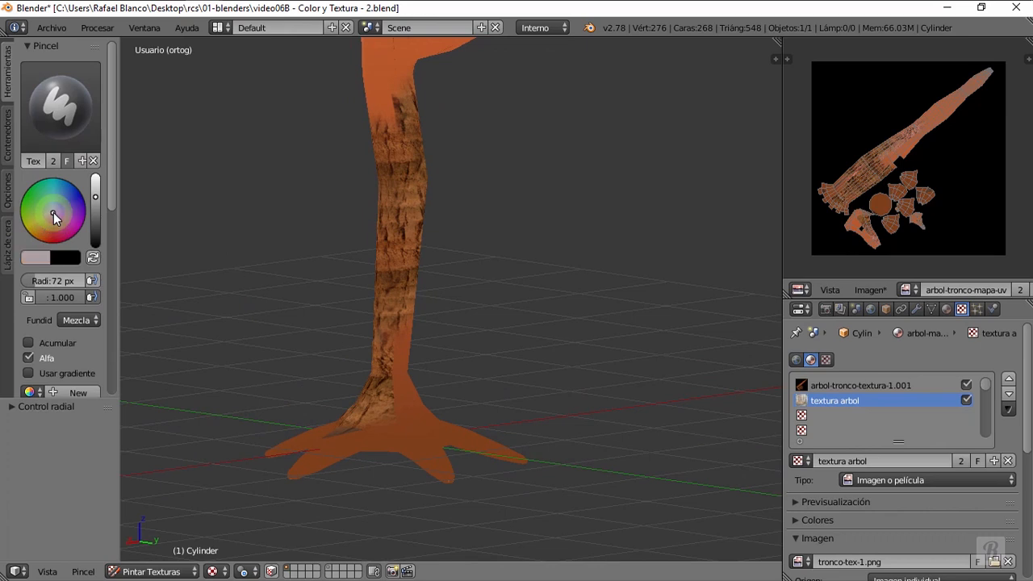
Paint a patch of bark on the lower trunk in a pale greyish pink and switch the view to perspective
mouse_move(334, 244)
left_mouse_down()
mouse_move(393, 312)
mouse_move(484, 341)
left_mouse_up()
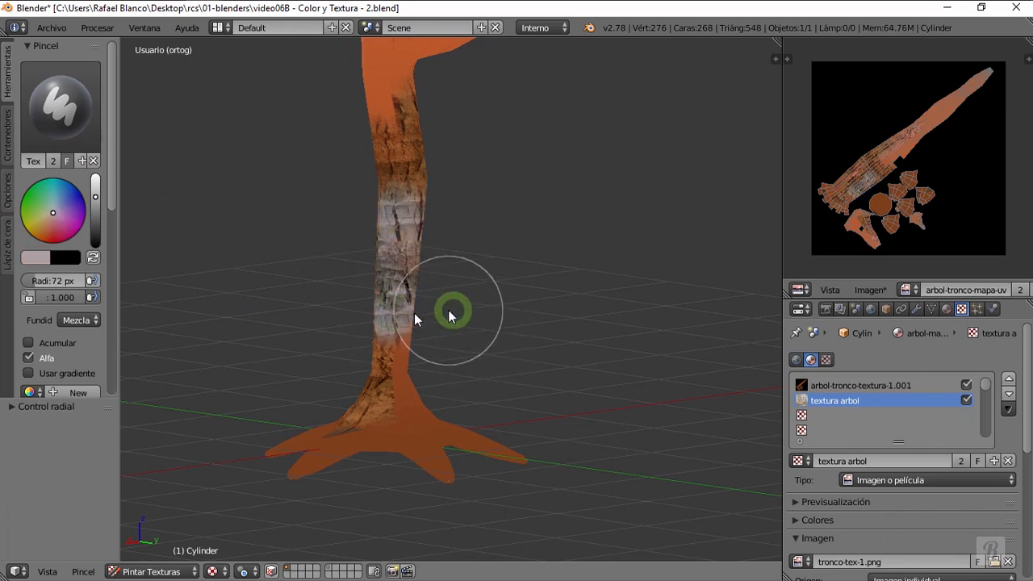
mouse_move(376, 312)
middle_mouse_down()
mouse_move(477, 277)
mouse_move(529, 301)
middle_mouse_up()
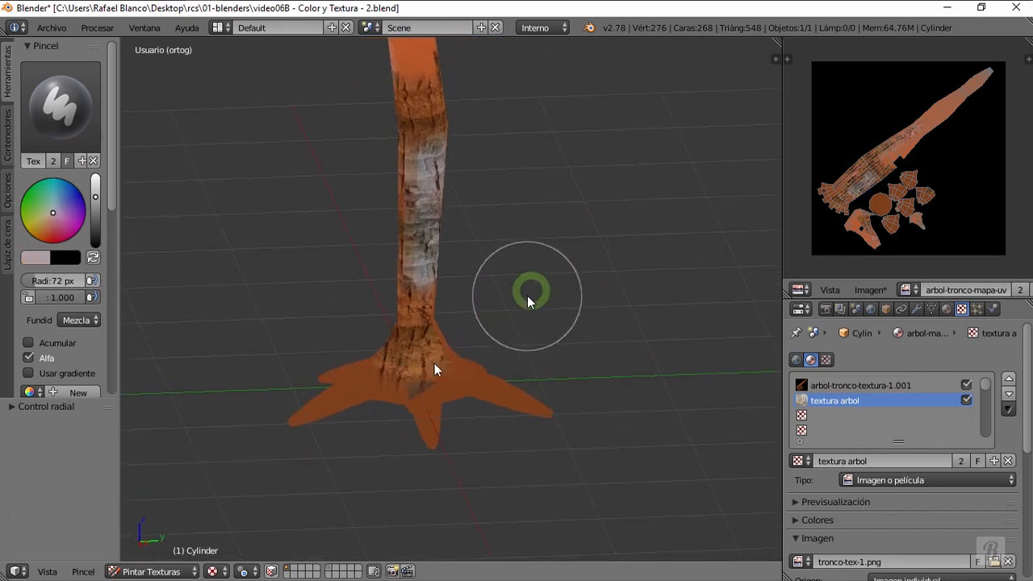
left_click(46, 573)
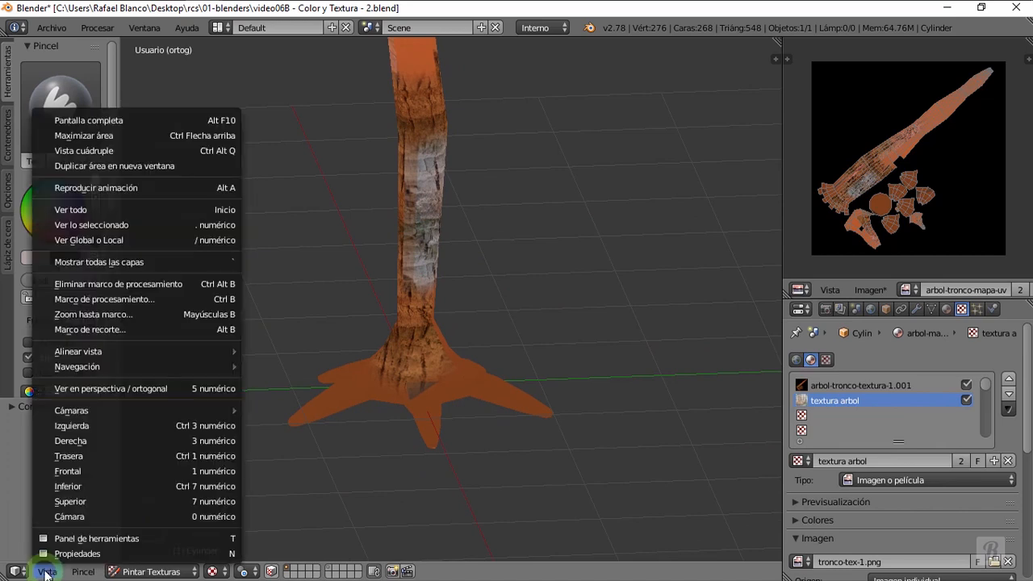
left_click(111, 386)
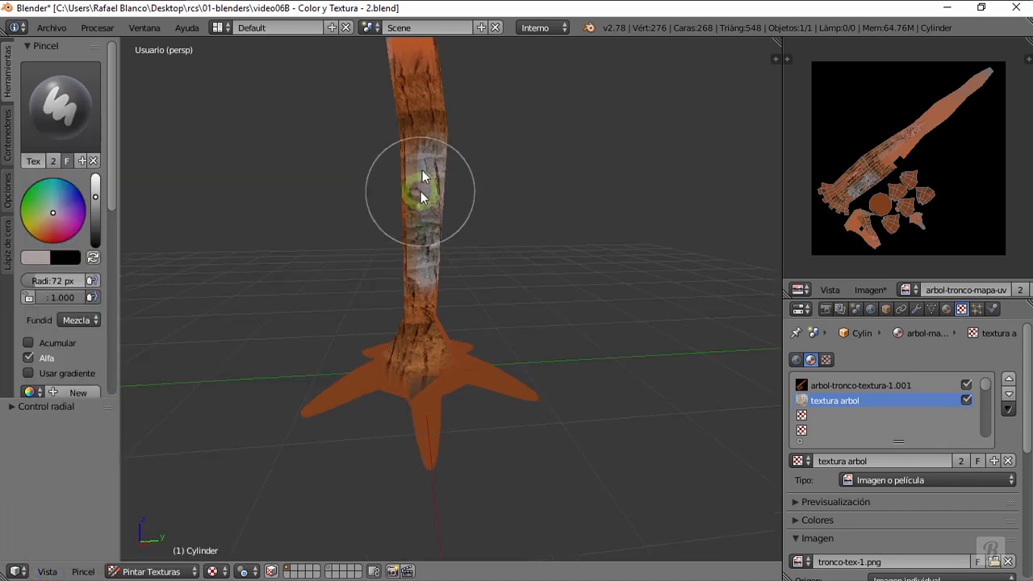
Cover all sides of the lower trunk, from above the roots to just below the branch fork, with the pale bark
mouse_move(376, 231)
middle_mouse_down()
mouse_move(470, 282)
mouse_move(392, 300)
mouse_move(546, 293)
middle_mouse_up()
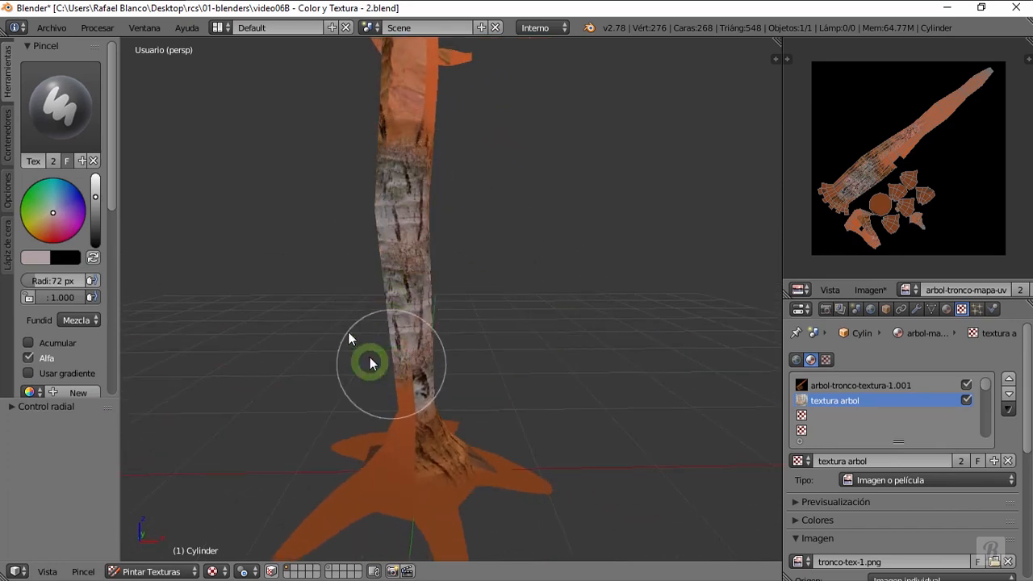
mouse_move(339, 276)
middle_mouse_down()
mouse_move(399, 260)
mouse_move(398, 300)
mouse_move(511, 283)
middle_mouse_up()
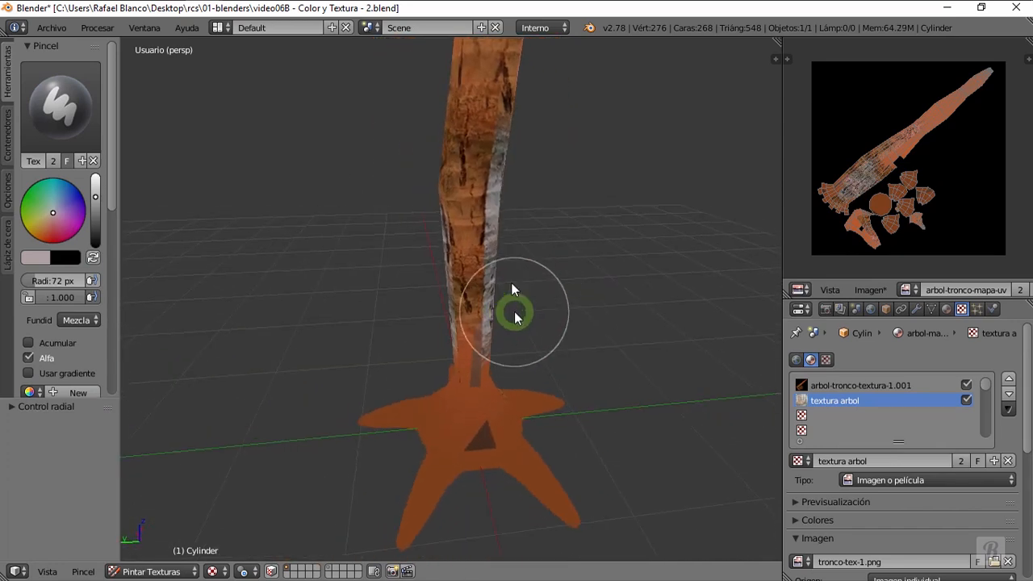
left_click_drag(456, 335, 457, 346)
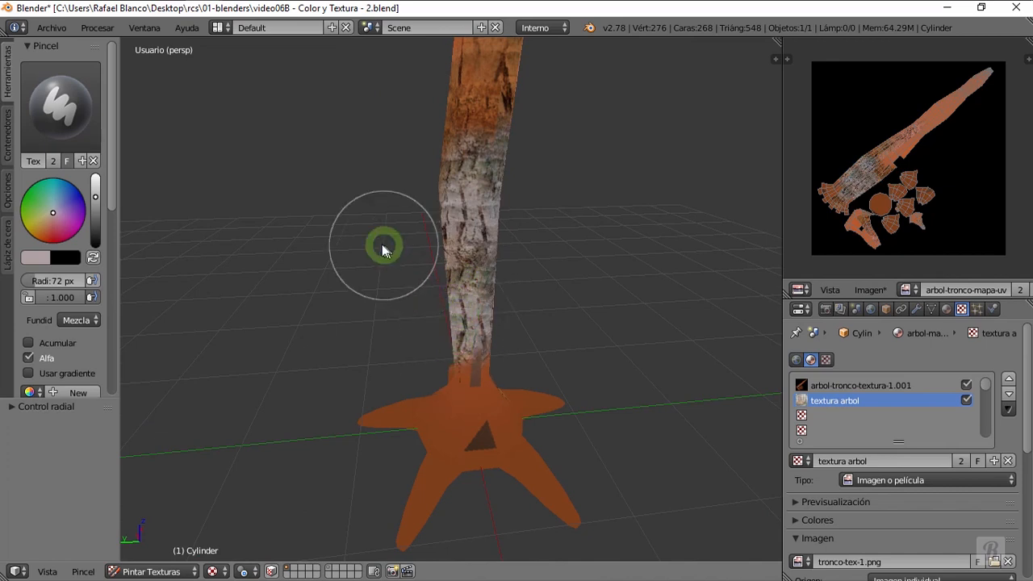
mouse_move(325, 221)
middle_mouse_down()
mouse_move(277, 279)
mouse_move(388, 337)
mouse_move(503, 203)
middle_mouse_up()
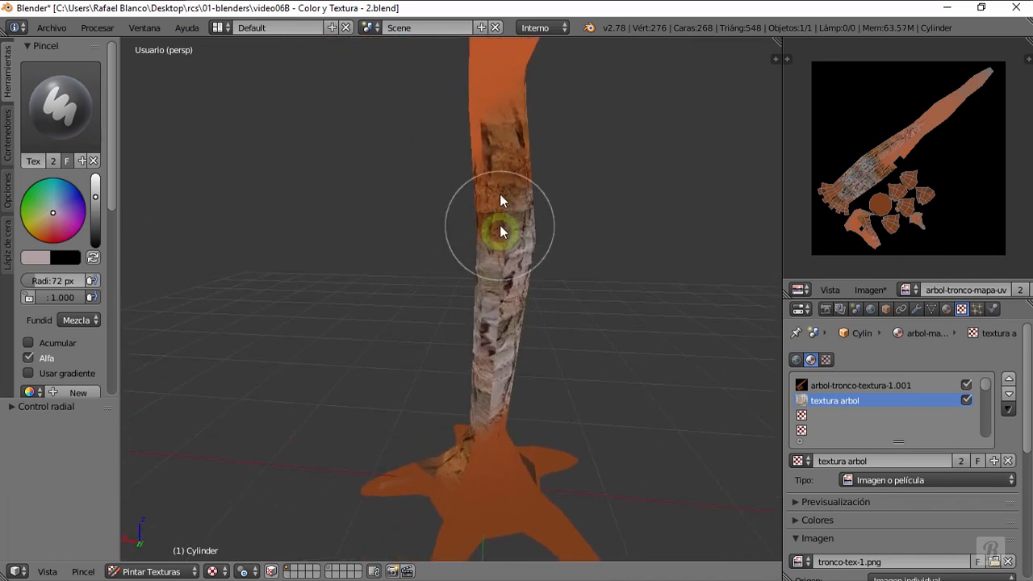
mouse_move(500, 193)
left_mouse_down()
mouse_move(500, 153)
mouse_move(419, 264)
left_mouse_up()
middle_click_drag(420, 265, 537, 236)
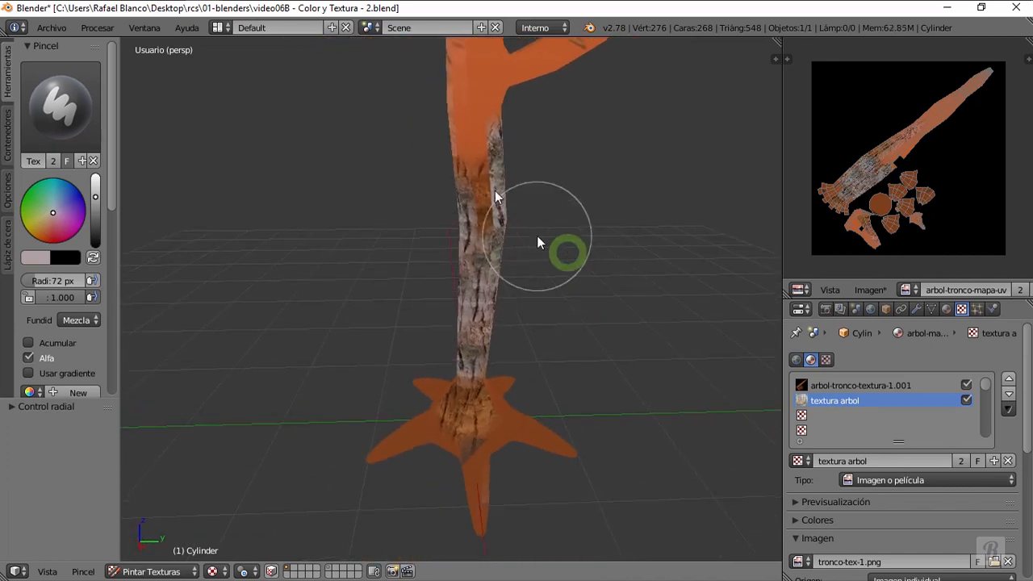
left_click_drag(472, 134, 470, 270)
mouse_move(397, 226)
middle_mouse_down()
mouse_move(541, 242)
mouse_move(495, 194)
middle_mouse_up()
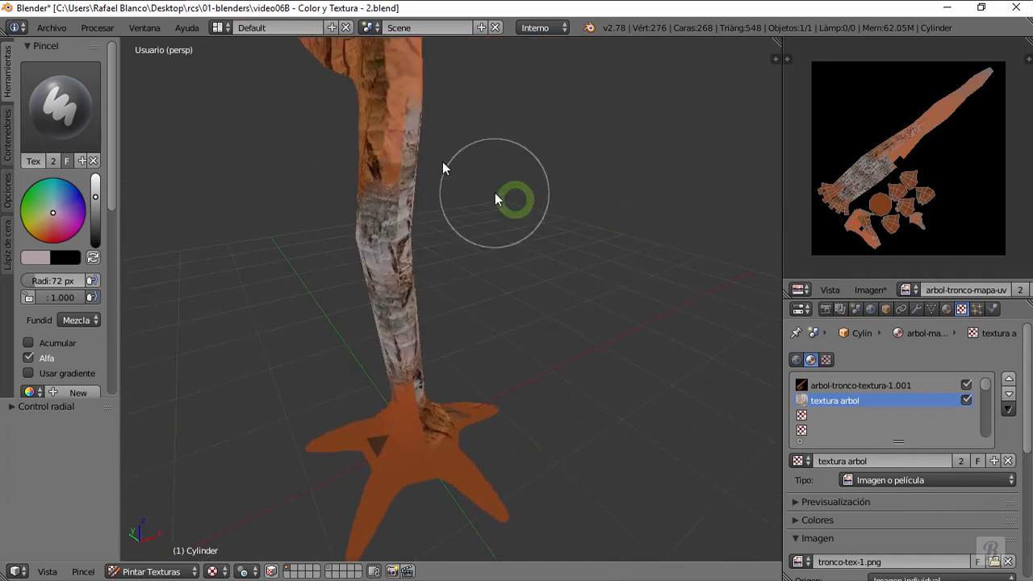
left_click_drag(373, 110, 374, 165)
mouse_move(288, 247)
middle_mouse_down()
mouse_move(511, 226)
mouse_move(463, 138)
middle_mouse_up()
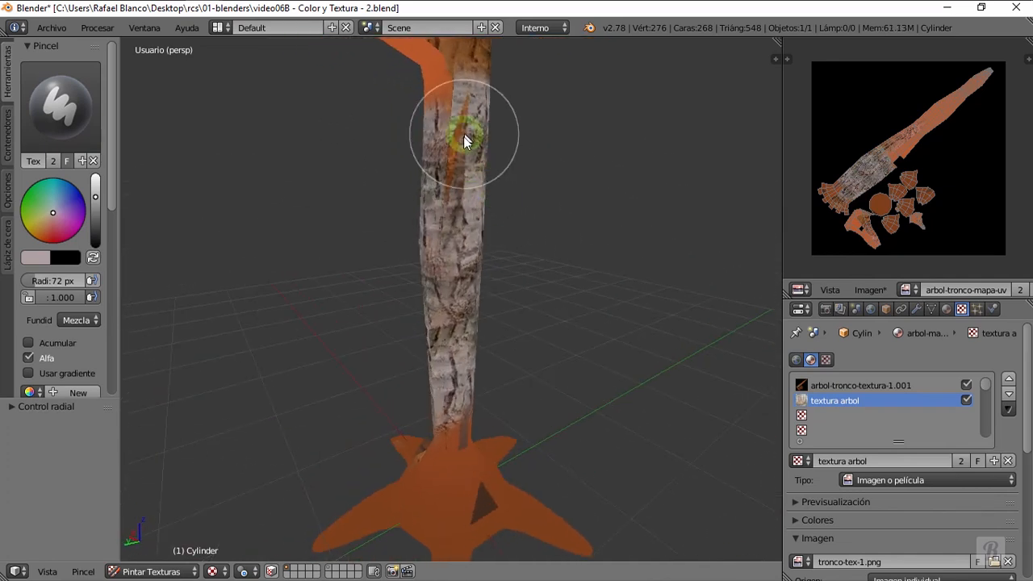
Extend the pale bark over the branch fork and up the trunk section just above it
mouse_move(438, 254)
middle_mouse_down()
mouse_move(397, 255)
mouse_move(409, 295)
mouse_move(350, 176)
middle_mouse_up()
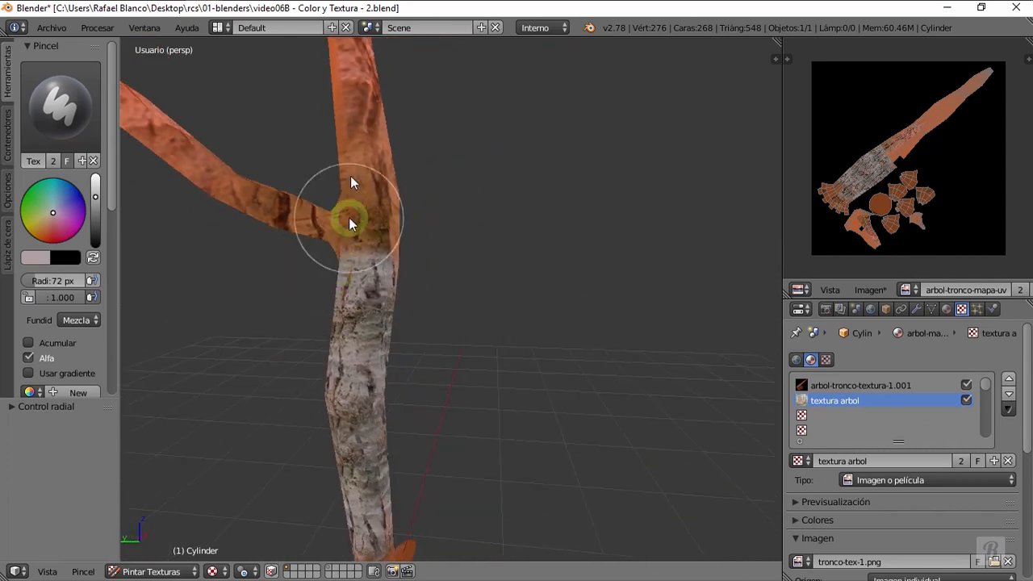
left_click_drag(351, 176, 375, 267)
middle_click_drag(375, 267, 331, 273)
left_click_drag(375, 187, 383, 333)
mouse_move(416, 293)
middle_mouse_down()
mouse_move(347, 289)
mouse_move(498, 291)
mouse_move(387, 289)
mouse_move(374, 215)
middle_mouse_up()
mouse_move(374, 214)
left_mouse_down()
mouse_move(387, 293)
mouse_move(415, 254)
mouse_move(417, 58)
left_mouse_up()
mouse_move(468, 143)
middle_mouse_down()
mouse_move(457, 247)
mouse_move(411, 279)
mouse_move(346, 300)
middle_mouse_up()
left_click_drag(346, 299, 369, 143)
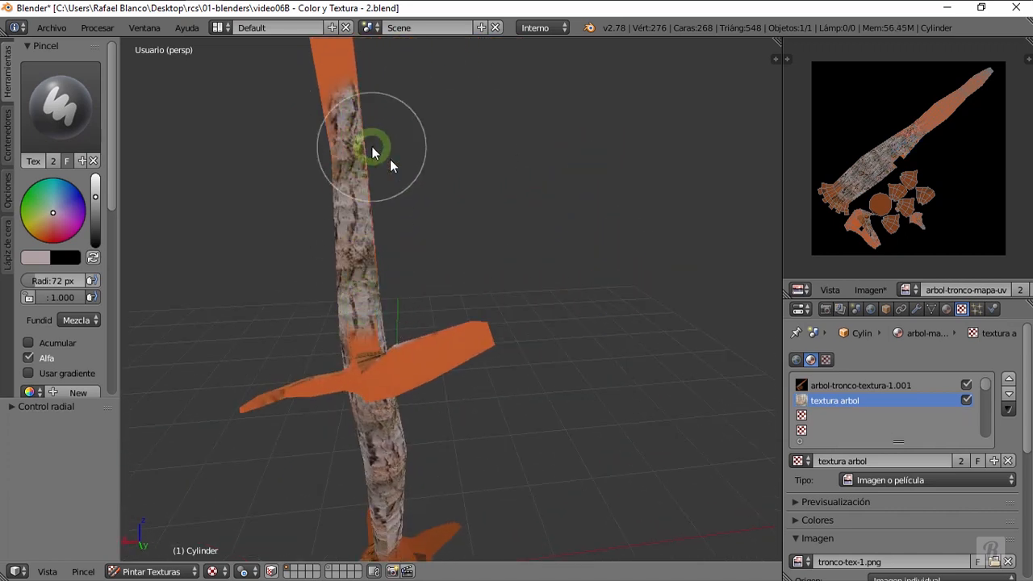
Paint the pale bark over the remaining orange sides of the upper trunk above the fork
mouse_move(433, 208)
middle_mouse_down()
mouse_move(548, 293)
mouse_move(436, 273)
mouse_move(395, 352)
middle_mouse_up()
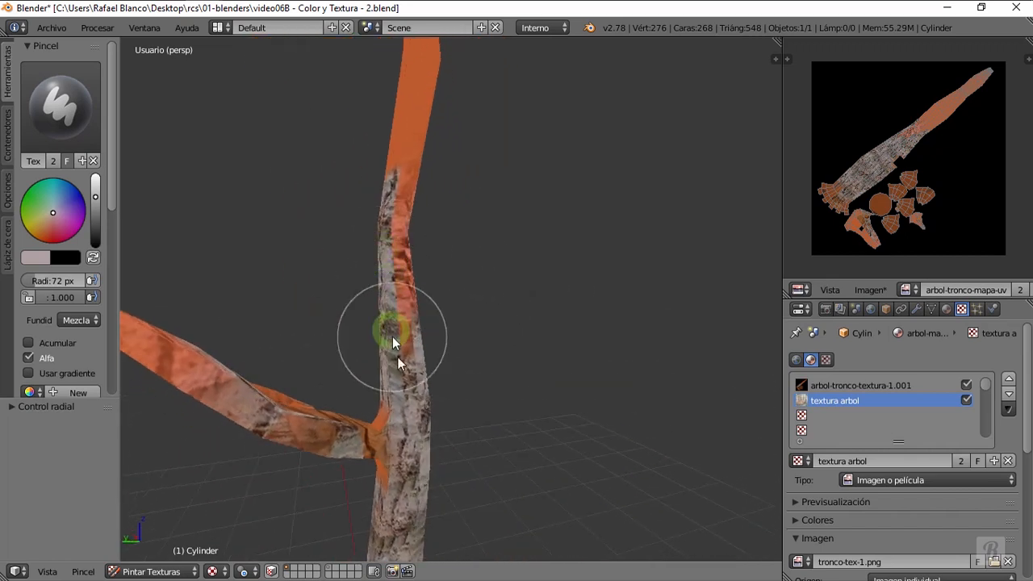
left_click_drag(402, 194, 425, 160)
middle_click_drag(408, 243, 428, 348, "shift")
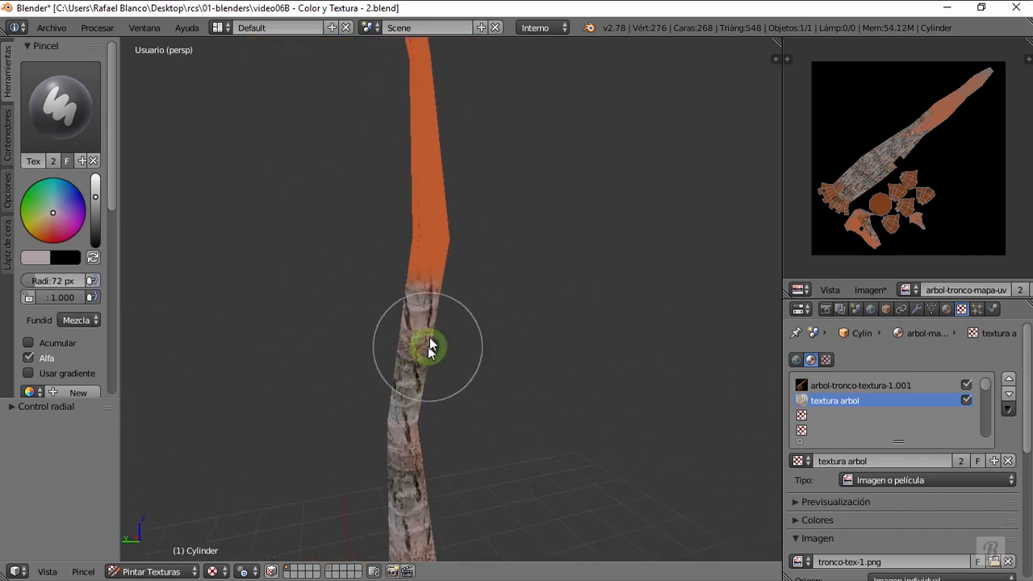
left_click_drag(428, 347, 429, 117)
middle_click_drag(412, 291, 586, 298)
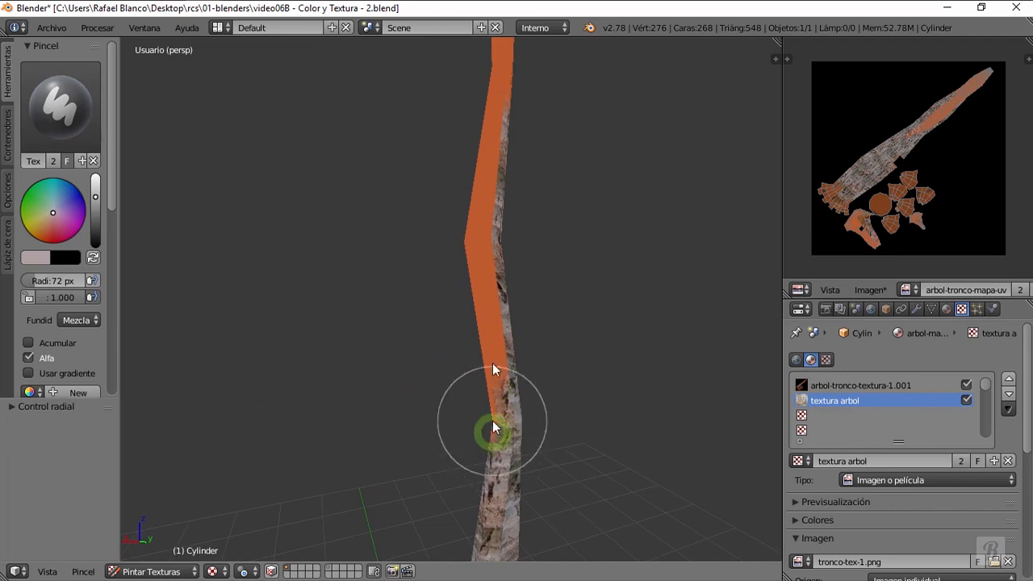
mouse_move(494, 364)
left_mouse_down()
mouse_move(475, 128)
mouse_move(468, 253)
left_mouse_up()
mouse_move(415, 357)
middle_mouse_down()
mouse_move(325, 351)
mouse_move(514, 355)
mouse_move(496, 438)
middle_mouse_up()
mouse_move(496, 438)
left_mouse_down()
mouse_move(519, 300)
mouse_move(484, 92)
mouse_move(490, 266)
mouse_move(473, 461)
left_mouse_up()
Cover all sides of the upper trunk up to its tip with the pale bark
mouse_move(473, 461)
middle_mouse_down()
mouse_move(452, 300)
mouse_move(453, 318)
middle_mouse_up()
mouse_move(380, 185)
middle_mouse_down()
mouse_move(364, 397)
mouse_move(401, 293)
mouse_move(528, 323)
middle_mouse_up()
left_click_drag(460, 126, 436, 219)
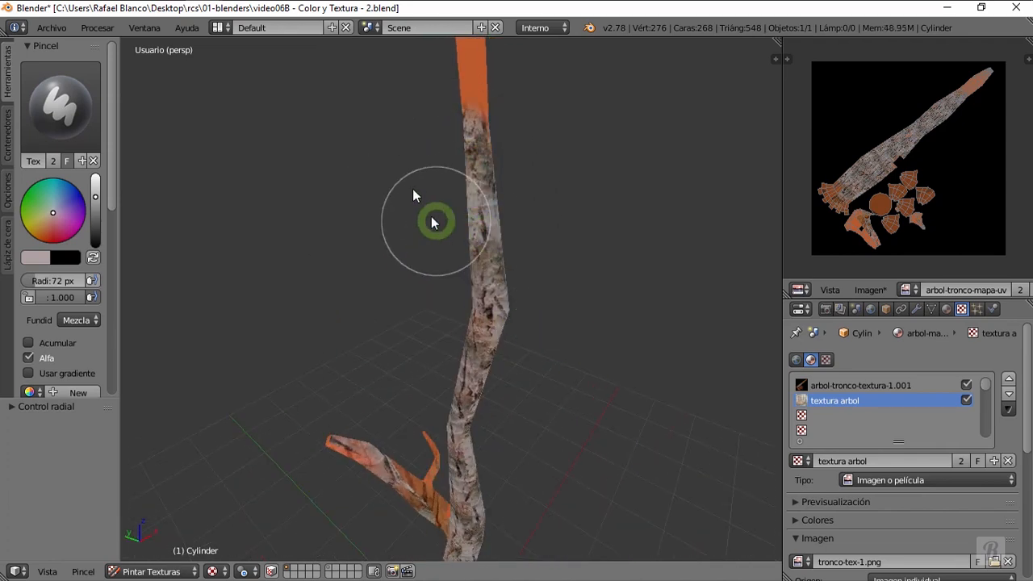
mouse_move(434, 222)
middle_mouse_down()
mouse_move(378, 422)
mouse_move(382, 410)
middle_mouse_up()
left_click_drag(428, 252, 432, 420)
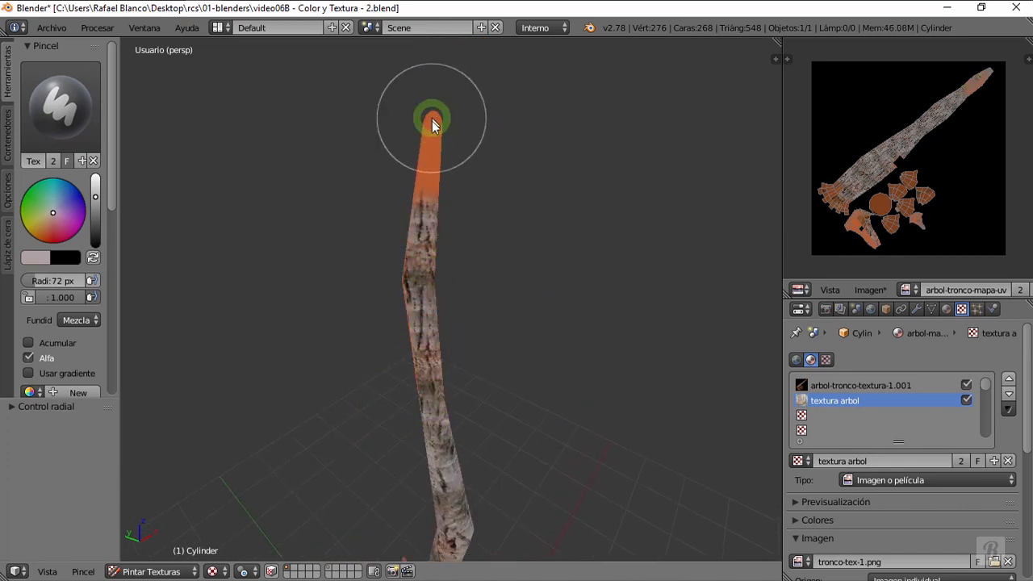
left_click_drag(431, 119, 425, 211)
middle_click_drag(390, 305, 429, 321)
mouse_move(428, 320)
left_mouse_down()
mouse_move(452, 415)
mouse_move(428, 206)
mouse_move(420, 212)
left_mouse_up()
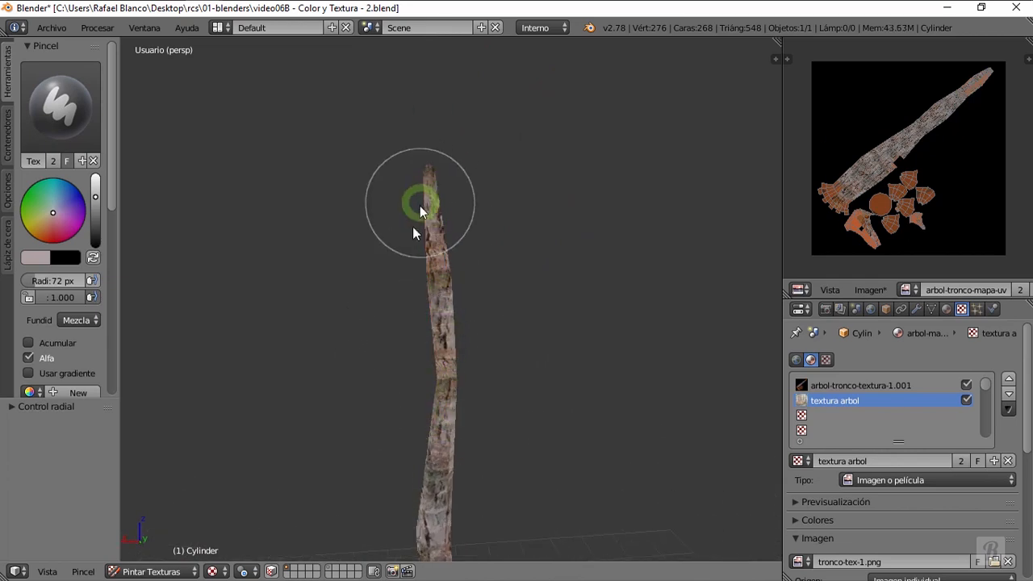
mouse_move(376, 286)
middle_mouse_down()
mouse_move(529, 308)
mouse_move(523, 282)
middle_mouse_up()
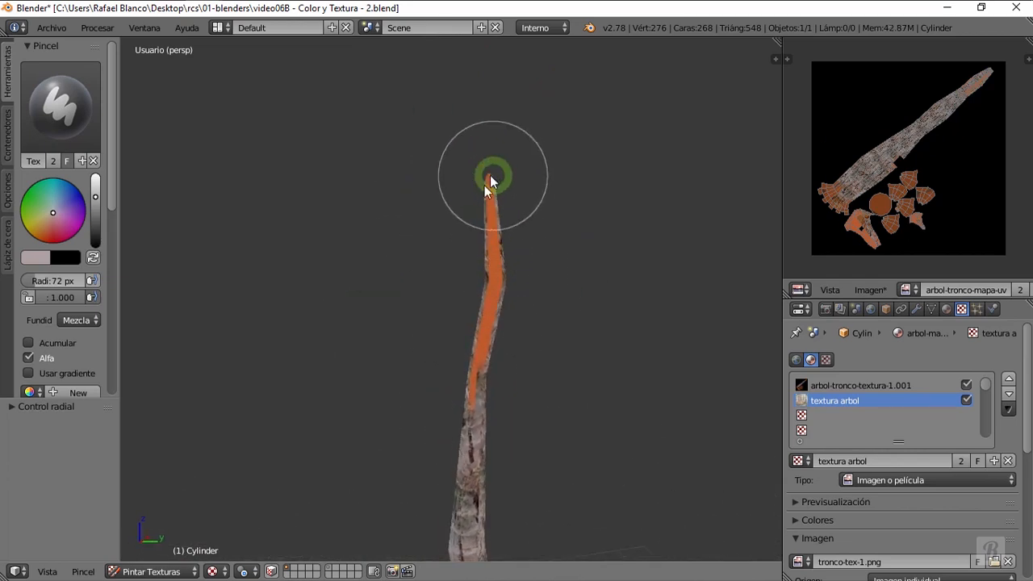
mouse_move(490, 175)
middle_mouse_down()
mouse_move(486, 367)
mouse_move(416, 367)
mouse_move(491, 334)
mouse_move(344, 323)
mouse_move(485, 353)
mouse_move(496, 239)
mouse_move(466, 126)
mouse_move(443, 178)
mouse_move(446, 282)
mouse_move(454, 231)
mouse_move(439, 265)
mouse_move(445, 230)
mouse_move(482, 411)
mouse_move(503, 259)
mouse_move(355, 230)
mouse_move(536, 316)
mouse_move(409, 303)
mouse_move(455, 268)
middle_mouse_up()
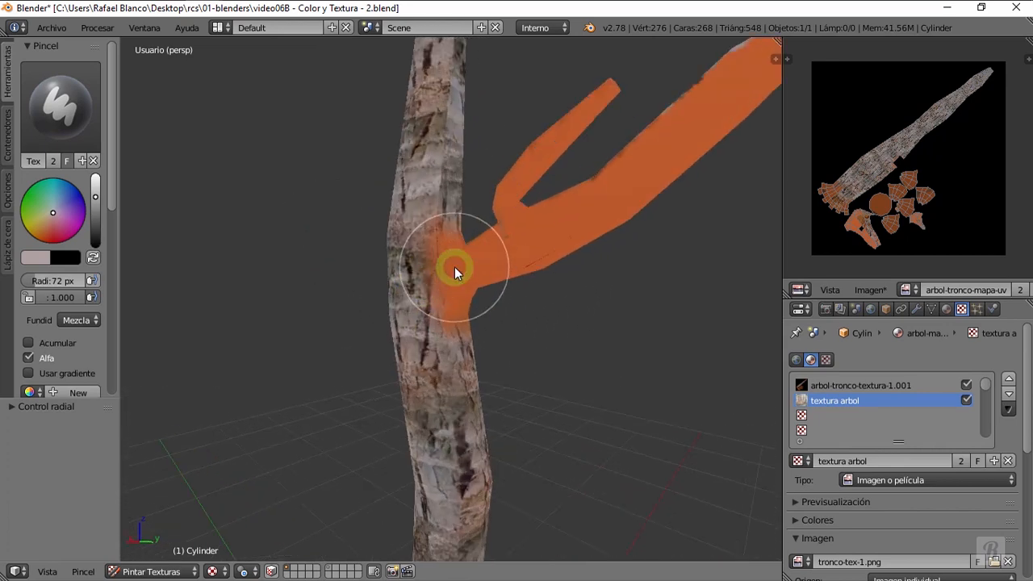
Paint the pale bark over the trunk joint and the inner part of the side branch up to its twig
middle_click_drag(455, 312, 406, 270)
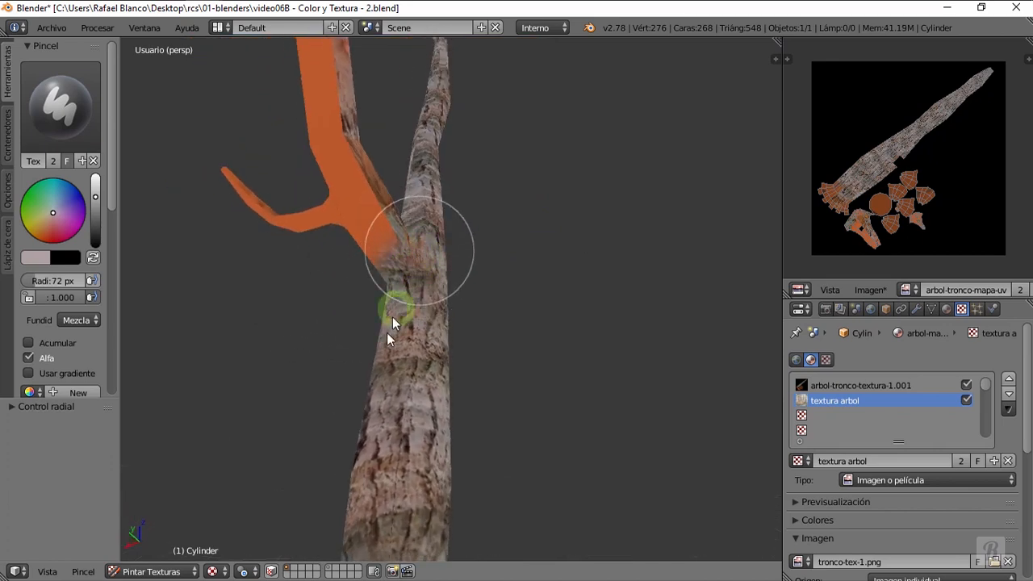
middle_click_drag(392, 316, 572, 313)
mouse_move(597, 285)
left_mouse_down()
mouse_move(553, 301)
mouse_move(685, 420)
left_mouse_up()
mouse_move(684, 420)
middle_mouse_down()
mouse_move(678, 231)
mouse_move(615, 272)
middle_mouse_up()
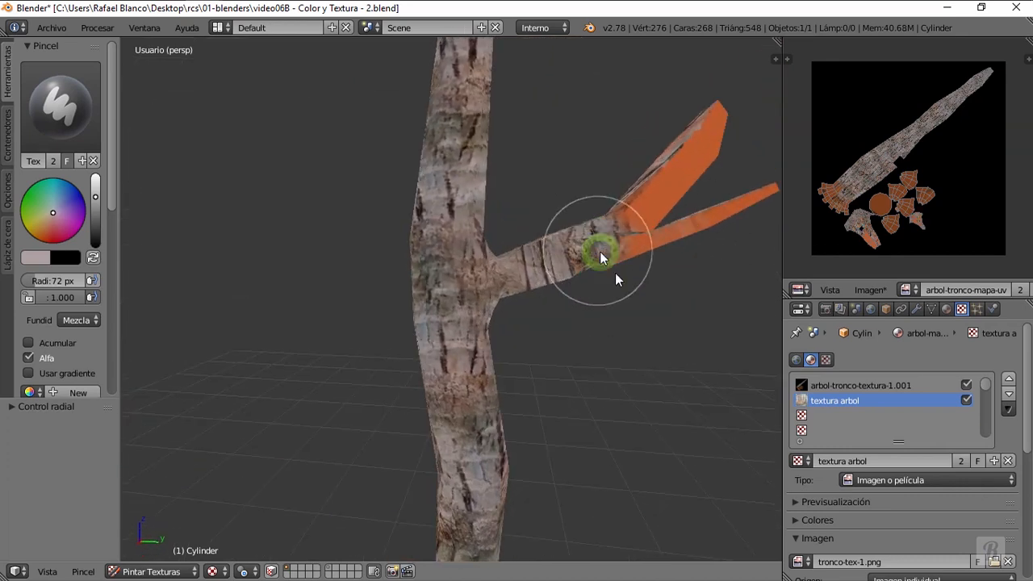
mouse_move(600, 255)
left_mouse_down()
mouse_move(628, 234)
mouse_move(729, 203)
left_mouse_up()
mouse_move(729, 203)
middle_mouse_down()
mouse_move(579, 279)
mouse_move(496, 211)
mouse_move(573, 180)
mouse_move(554, 153)
middle_mouse_up()
mouse_move(554, 153)
left_mouse_down()
mouse_move(535, 115)
mouse_move(515, 151)
left_mouse_up()
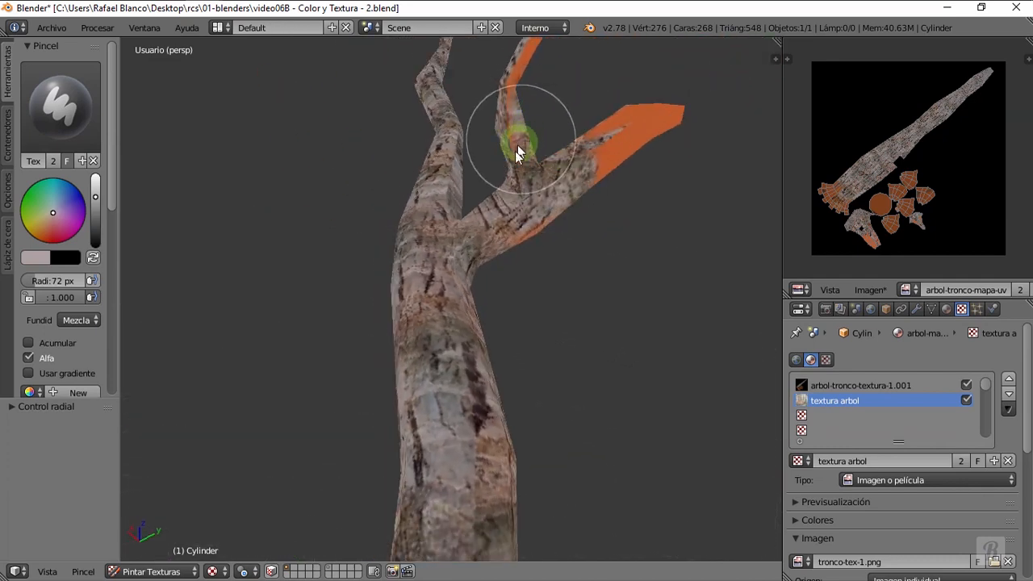
Extend the pale bark over the side branch's twig and along the main arm to its outer end
mouse_move(516, 151)
middle_mouse_down()
mouse_move(456, 340)
mouse_move(461, 293)
middle_mouse_up()
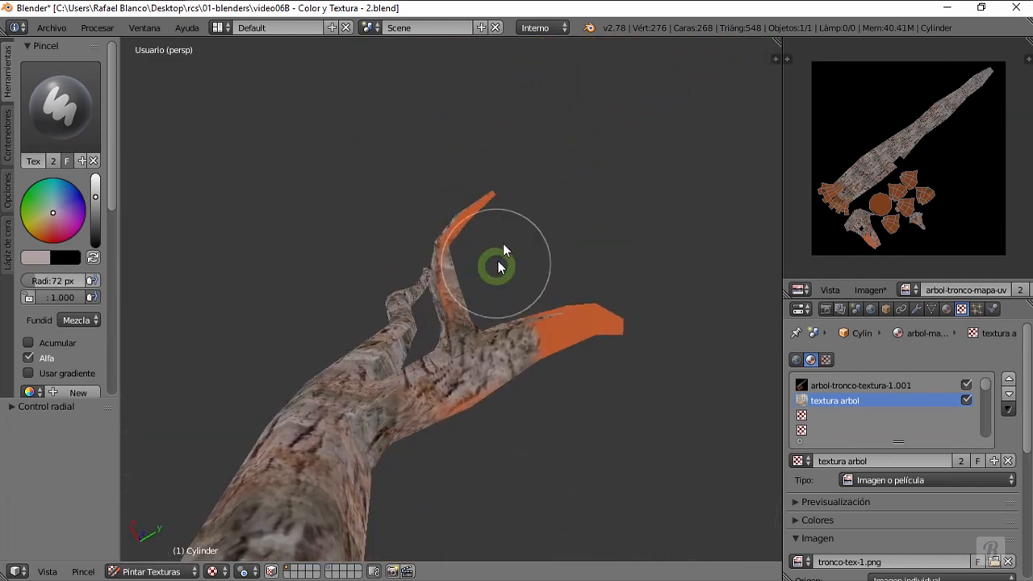
mouse_move(499, 262)
left_mouse_down()
mouse_move(489, 248)
mouse_move(482, 259)
mouse_move(475, 234)
mouse_move(492, 277)
left_mouse_up()
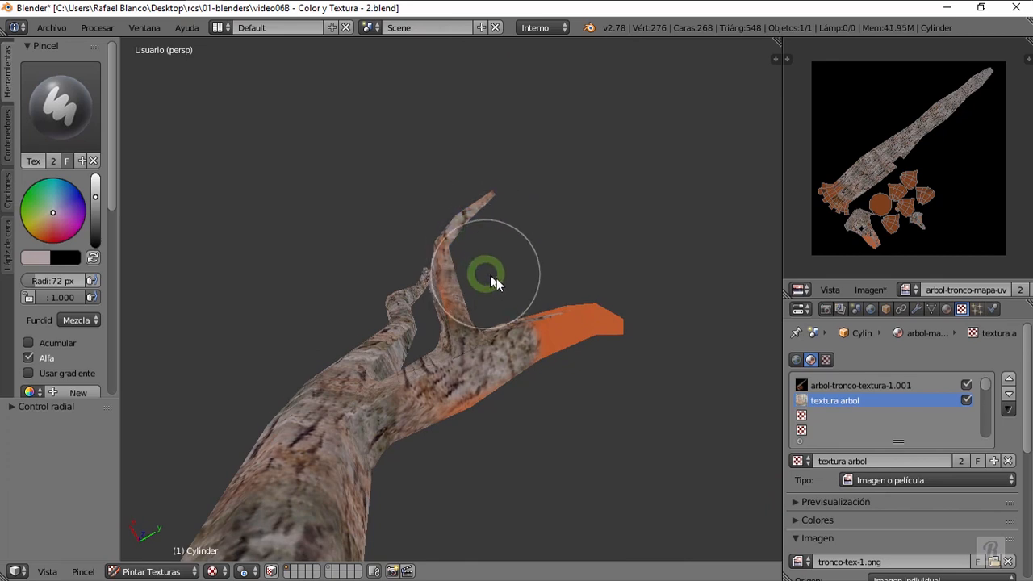
mouse_move(493, 278)
middle_mouse_down()
mouse_move(456, 289)
mouse_move(503, 369)
mouse_move(493, 377)
middle_mouse_up()
left_click_drag(493, 377, 581, 269)
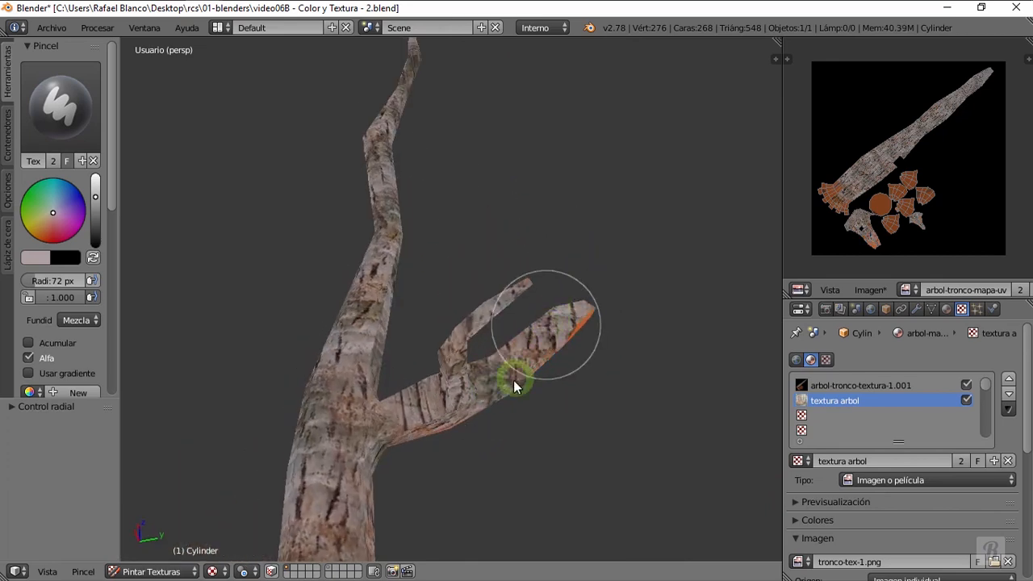
mouse_move(517, 381)
middle_mouse_down()
mouse_move(467, 354)
mouse_move(412, 414)
mouse_move(368, 327)
mouse_move(306, 502)
middle_mouse_up()
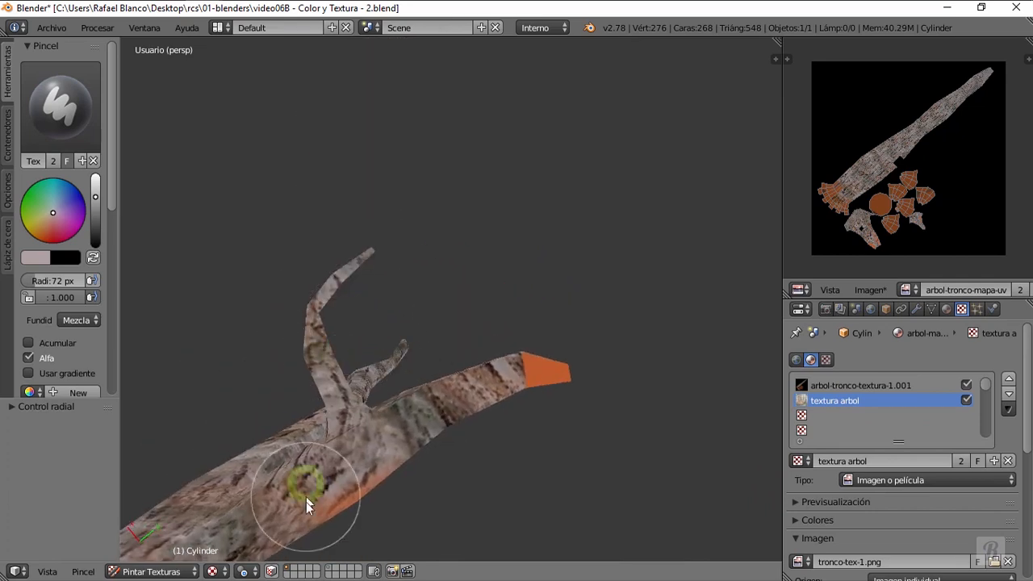
left_click_drag(536, 350, 506, 351)
mouse_move(506, 351)
middle_mouse_down()
mouse_move(396, 411)
mouse_move(474, 436)
mouse_move(642, 364)
mouse_move(523, 416)
mouse_move(484, 214)
mouse_move(457, 385)
mouse_move(412, 373)
mouse_move(509, 350)
mouse_move(481, 424)
middle_mouse_up()
mouse_move(481, 424)
left_mouse_down()
mouse_move(374, 373)
mouse_move(254, 173)
left_mouse_up()
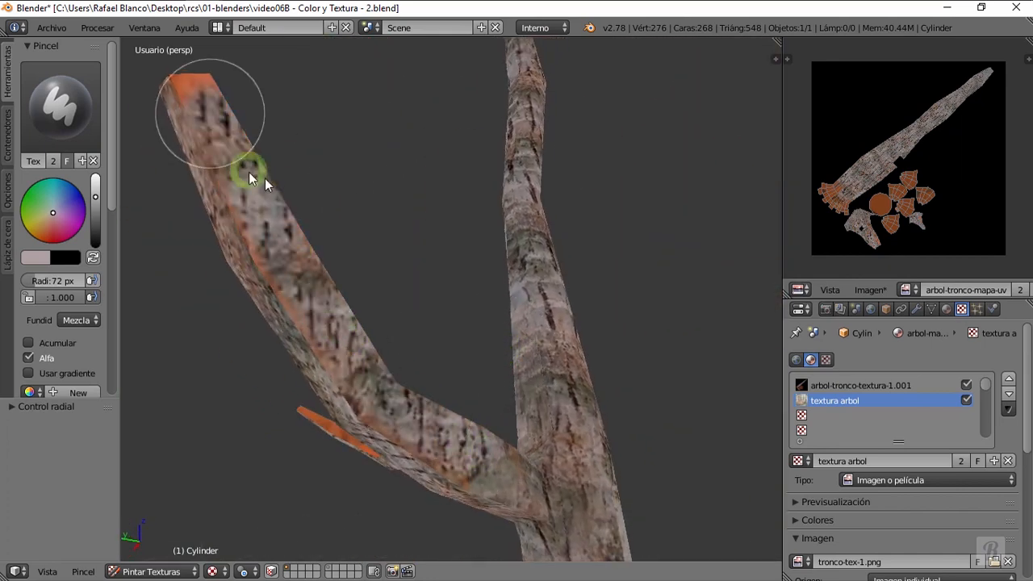
Paint the remaining orange areas on the side branch's tip, edges and small twig with the pale bark
middle_click_drag(254, 173, 307, 210)
mouse_move(305, 206)
left_mouse_down()
mouse_move(313, 242)
mouse_move(404, 400)
mouse_move(372, 356)
left_mouse_up()
middle_click_drag(372, 356, 322, 451)
mouse_move(389, 410)
left_mouse_down()
mouse_move(393, 401)
mouse_move(257, 352)
mouse_move(362, 363)
left_mouse_up()
middle_click_drag(363, 363, 540, 357)
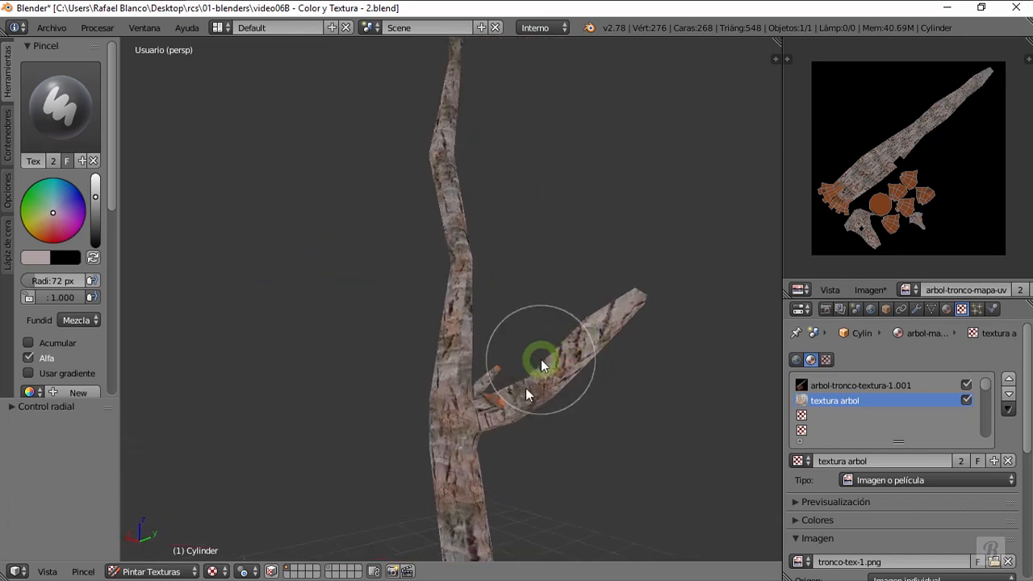
scroll(494, 448, "up", 3)
mouse_move(494, 452)
middle_mouse_down()
mouse_move(452, 452)
mouse_move(438, 392)
mouse_move(455, 330)
mouse_move(417, 361)
mouse_move(392, 364)
middle_mouse_up()
mouse_move(393, 365)
left_mouse_down()
mouse_move(173, 318)
mouse_move(323, 363)
mouse_move(401, 366)
mouse_move(294, 334)
left_mouse_up()
mouse_move(263, 311)
middle_mouse_down()
mouse_move(508, 377)
mouse_move(614, 383)
middle_mouse_up()
Paint the pale bark over the trunk base where it flares into the roots, reaching along the first root
mouse_move(688, 339)
middle_mouse_down()
mouse_move(589, 300)
mouse_move(492, 341)
mouse_move(454, 341)
mouse_move(474, 339)
middle_mouse_up()
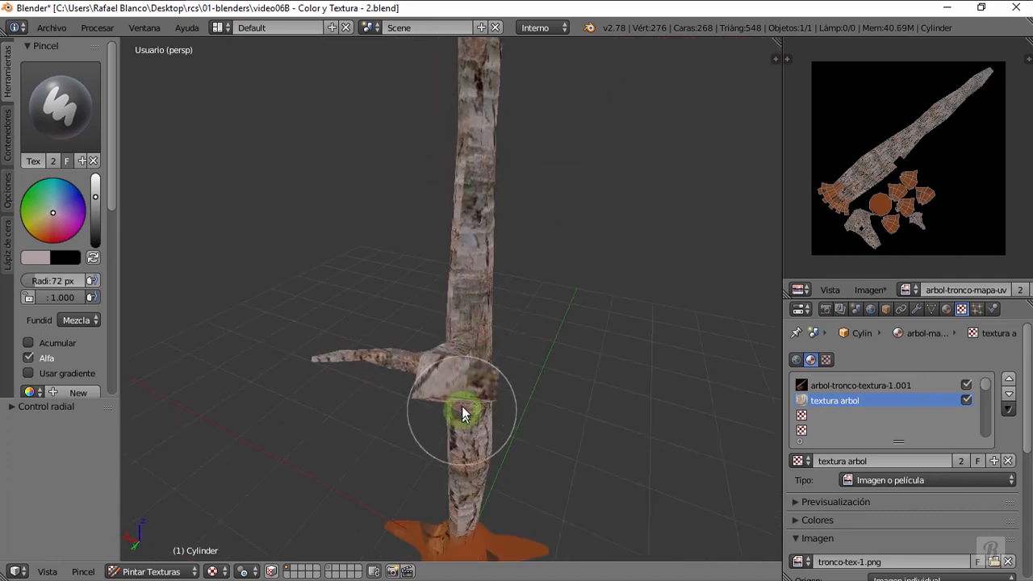
mouse_move(464, 415)
middle_mouse_down()
mouse_move(458, 486)
mouse_move(479, 186)
mouse_move(444, 402)
mouse_move(442, 339)
middle_mouse_up()
scroll(441, 311, "up", 2)
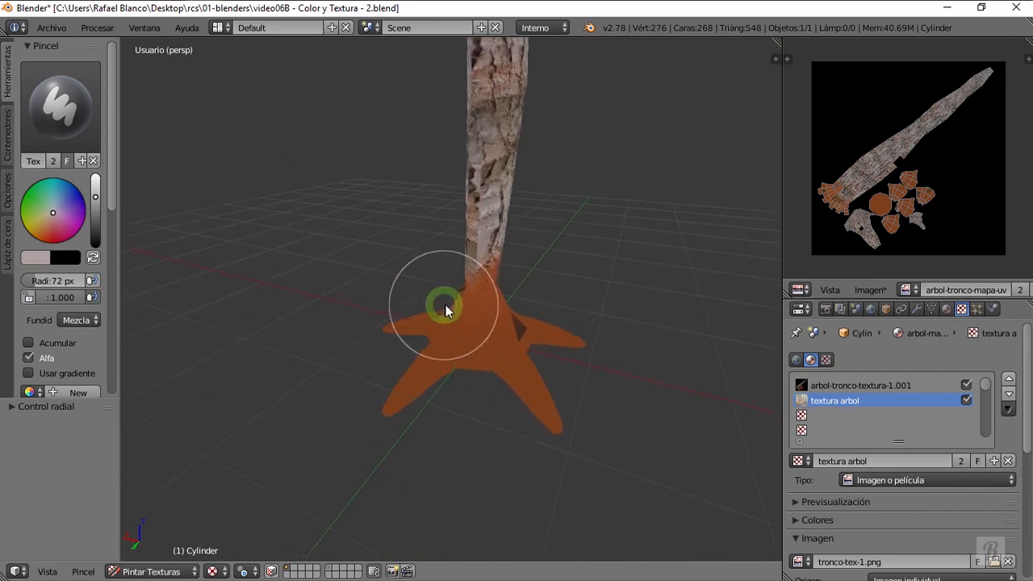
mouse_move(487, 249)
left_mouse_down()
mouse_move(480, 337)
mouse_move(440, 360)
left_mouse_up()
middle_click_drag(440, 365, 595, 364)
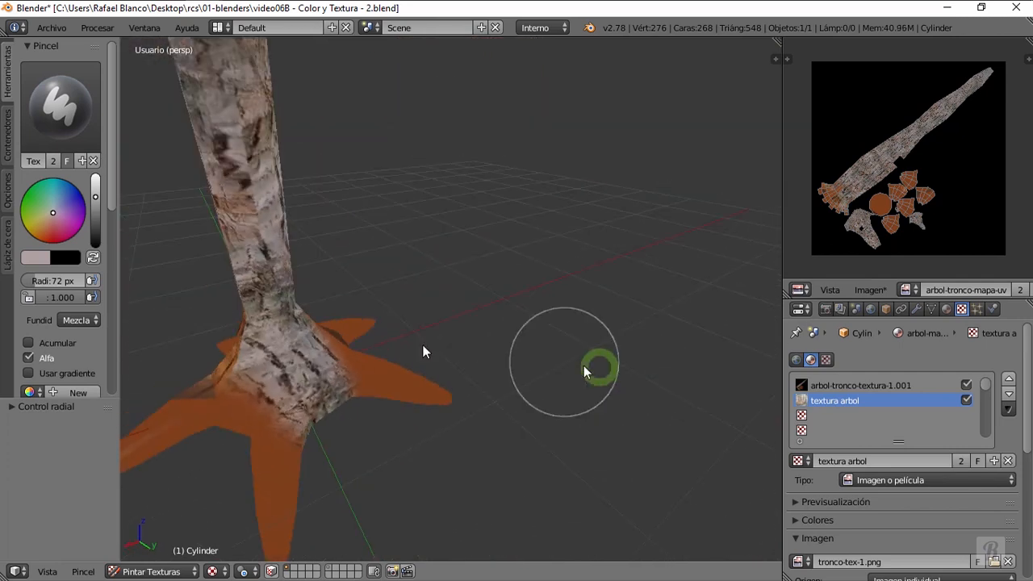
middle_click_drag(254, 358, 498, 192)
mouse_move(411, 327)
middle_mouse_down()
mouse_move(422, 444)
mouse_move(473, 341)
mouse_move(264, 370)
mouse_move(640, 229)
mouse_move(577, 239)
middle_mouse_up()
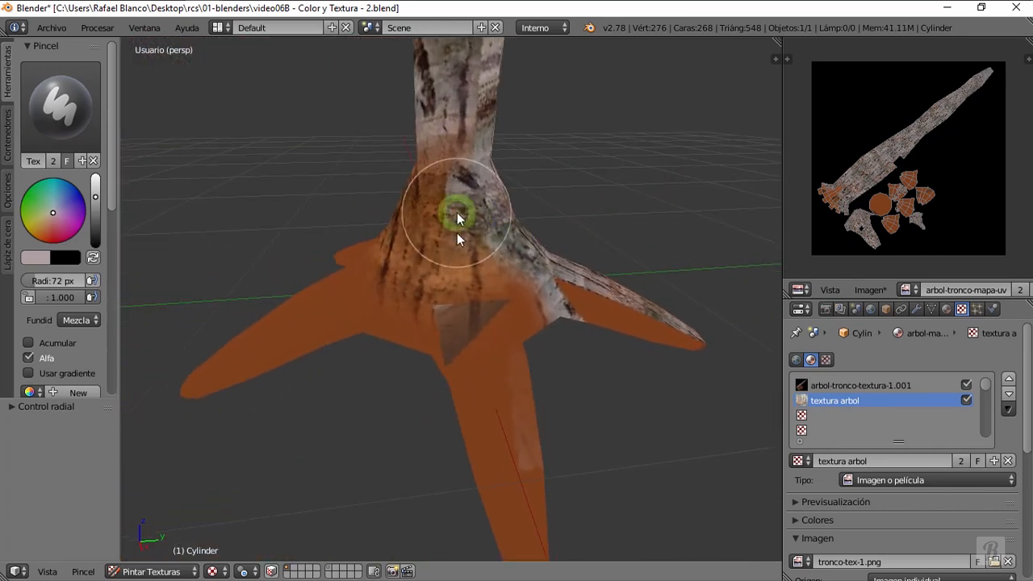
Cover the next side of the root flare and the full length of the adjoining root with the pale bark
left_click_drag(456, 212, 493, 461)
mouse_move(464, 334)
middle_mouse_down()
mouse_move(449, 268)
mouse_move(342, 334)
mouse_move(535, 369)
middle_mouse_up()
mouse_move(535, 369)
left_mouse_down()
mouse_move(286, 429)
mouse_move(307, 449)
mouse_move(506, 359)
left_mouse_up()
middle_click_drag(501, 359, 627, 371)
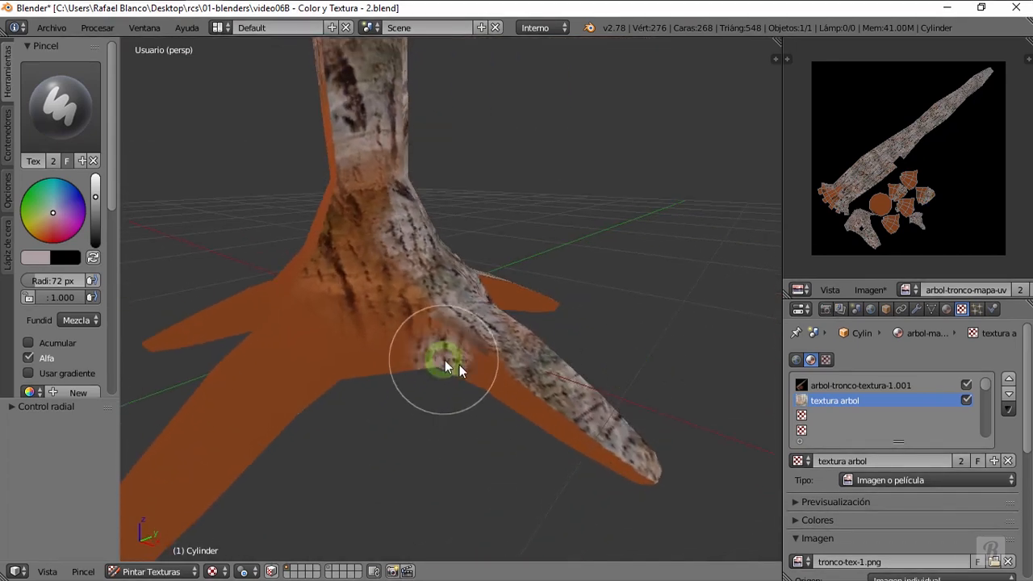
left_click_drag(443, 362, 689, 491)
mouse_move(494, 351)
left_mouse_down()
mouse_move(383, 281)
mouse_move(364, 166)
mouse_move(352, 343)
mouse_move(384, 350)
left_mouse_up()
middle_click_drag(366, 341, 492, 300)
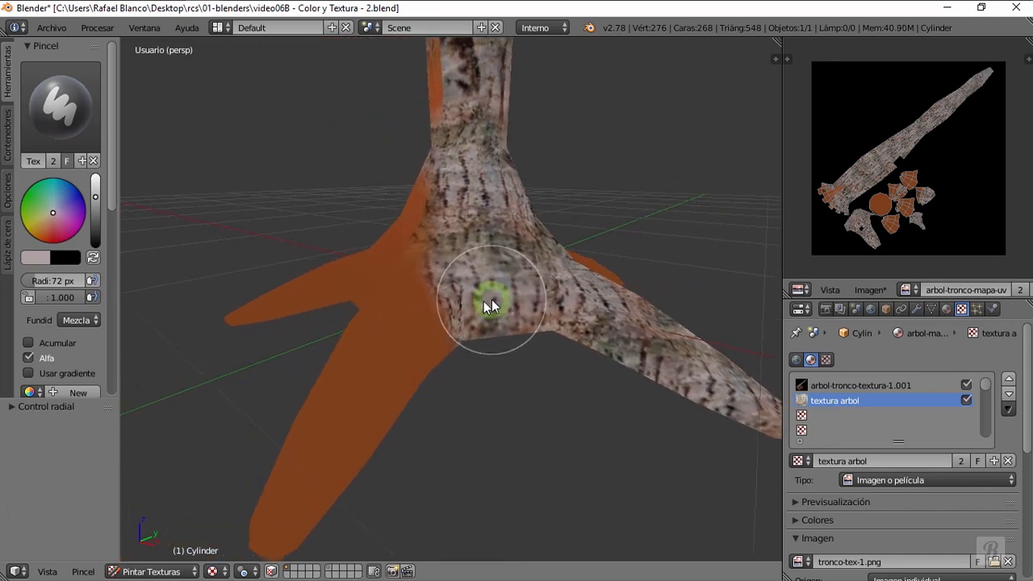
Paint the pale bark over the next orange root and the flare beside it
mouse_move(492, 300)
left_mouse_down()
mouse_move(377, 381)
mouse_move(280, 537)
mouse_move(426, 360)
left_mouse_up()
middle_click_drag(440, 365, 542, 337)
mouse_move(408, 320)
left_mouse_down()
mouse_move(634, 502)
mouse_move(468, 351)
mouse_move(379, 216)
mouse_move(355, 274)
mouse_move(360, 324)
mouse_move(404, 337)
left_mouse_up()
mouse_move(411, 339)
middle_mouse_down()
mouse_move(487, 347)
mouse_move(436, 355)
mouse_move(436, 394)
middle_mouse_up()
mouse_move(450, 223)
left_mouse_down()
mouse_move(422, 223)
mouse_move(405, 240)
left_mouse_up()
mouse_move(411, 249)
middle_mouse_down()
mouse_move(465, 295)
mouse_move(574, 279)
middle_mouse_up()
Cover the remaining orange strip of the lower trunk and the root below it with the pale bark
left_click_drag(389, 171, 412, 371)
mouse_move(413, 375)
middle_mouse_down("shift")
mouse_move(424, 260)
mouse_move(401, 323)
middle_mouse_up("shift")
mouse_move(401, 323)
left_mouse_down()
mouse_move(432, 284)
mouse_move(489, 375)
mouse_move(474, 510)
left_mouse_up()
mouse_move(473, 508)
middle_mouse_down()
mouse_move(437, 277)
mouse_move(415, 272)
mouse_move(519, 231)
middle_mouse_up()
mouse_move(463, 308)
left_mouse_down()
mouse_move(369, 424)
mouse_move(425, 342)
mouse_move(506, 136)
mouse_move(465, 121)
left_mouse_up()
mouse_move(440, 196)
middle_mouse_down()
mouse_move(414, 262)
mouse_move(452, 294)
mouse_move(526, 272)
mouse_move(318, 297)
mouse_move(470, 247)
middle_mouse_up()
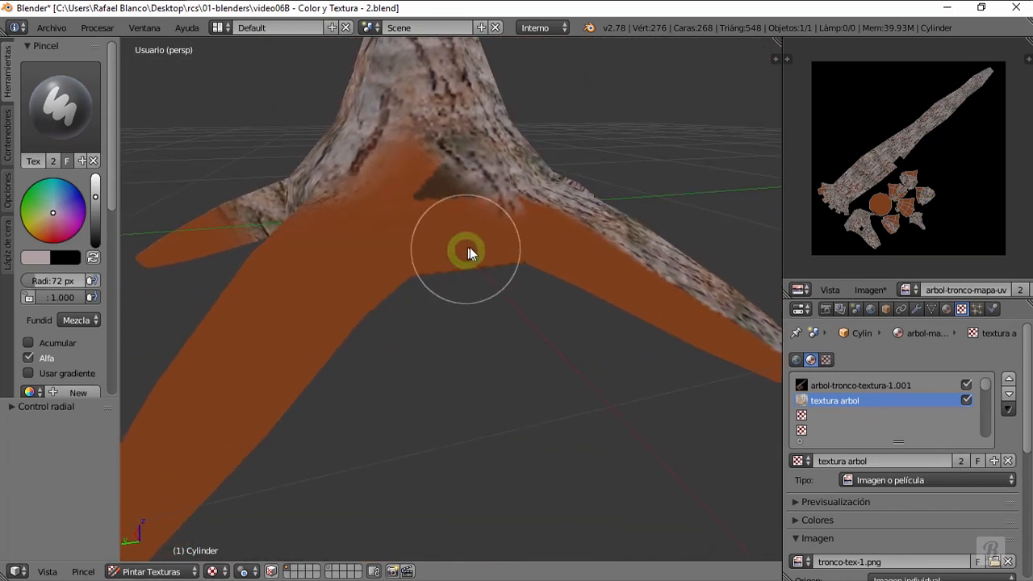
Paint the pale bark over the last orange roots and the gap where they meet the trunk flare
middle_click_drag(582, 297, 494, 295)
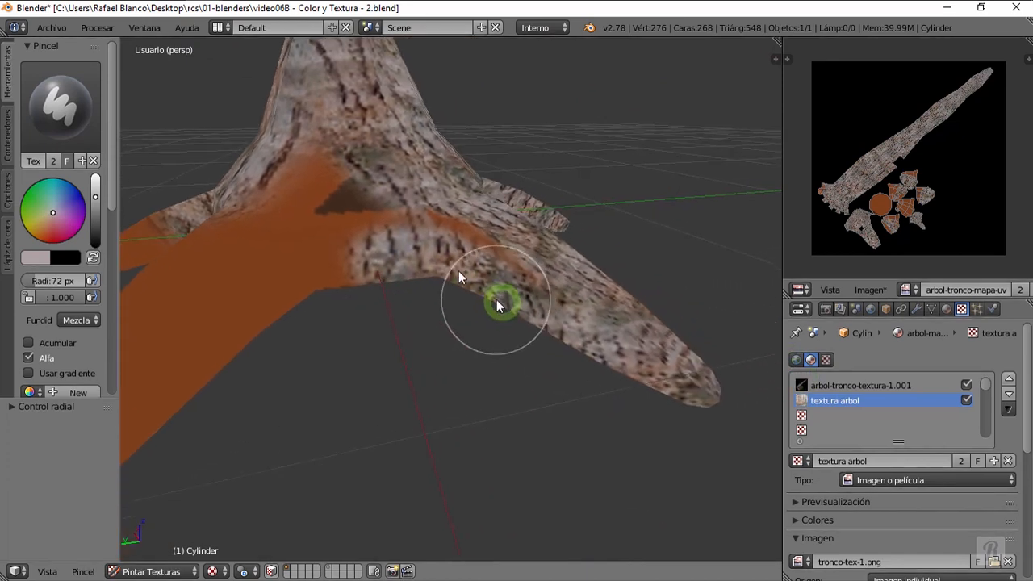
middle_click_drag(422, 294, 521, 300)
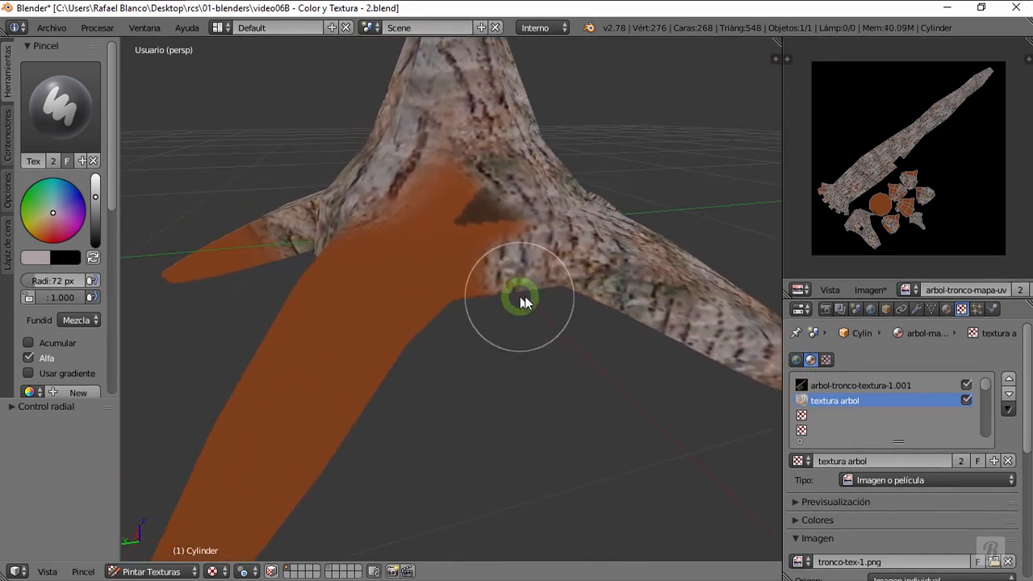
mouse_move(516, 262)
left_mouse_down()
mouse_move(491, 202)
mouse_move(462, 263)
mouse_move(389, 309)
mouse_move(429, 265)
mouse_move(326, 363)
mouse_move(390, 310)
mouse_move(305, 301)
left_mouse_up()
middle_click_drag(307, 301, 369, 319)
mouse_move(369, 319)
left_mouse_down()
mouse_move(388, 347)
mouse_move(323, 433)
left_mouse_up()
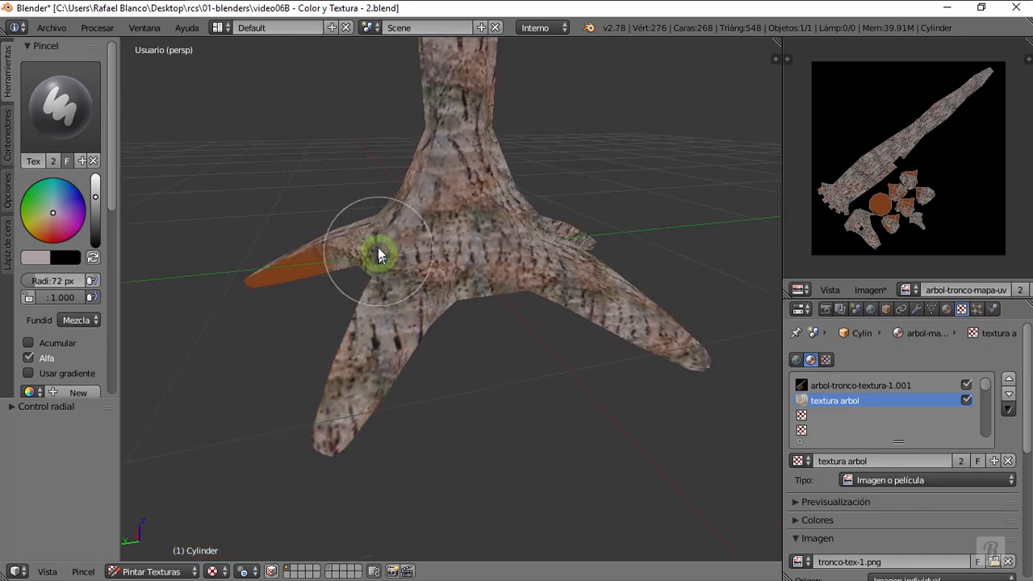
middle_click_drag(375, 252, 526, 285)
left_click_drag(519, 283, 685, 357)
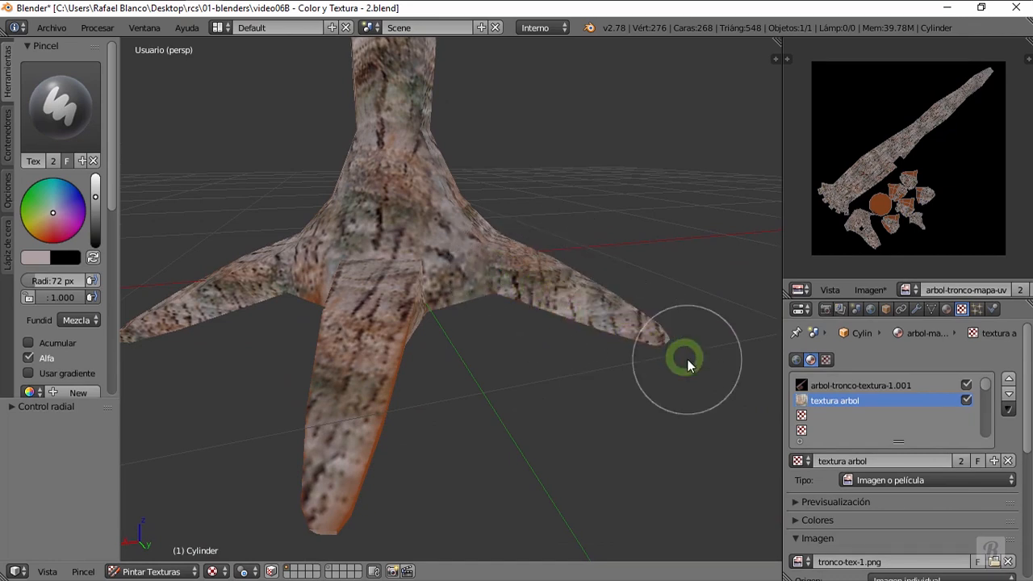
Touch up the leftover orange edges along the sides and tips of the roots with the pale bark
mouse_move(549, 347)
middle_mouse_down()
mouse_move(289, 272)
mouse_move(445, 346)
mouse_move(492, 341)
mouse_move(420, 300)
mouse_move(456, 370)
middle_mouse_up()
middle_click_drag(331, 326, 352, 355)
mouse_move(353, 355)
left_mouse_down()
mouse_move(381, 350)
mouse_move(570, 461)
mouse_move(380, 346)
mouse_move(554, 406)
left_mouse_up()
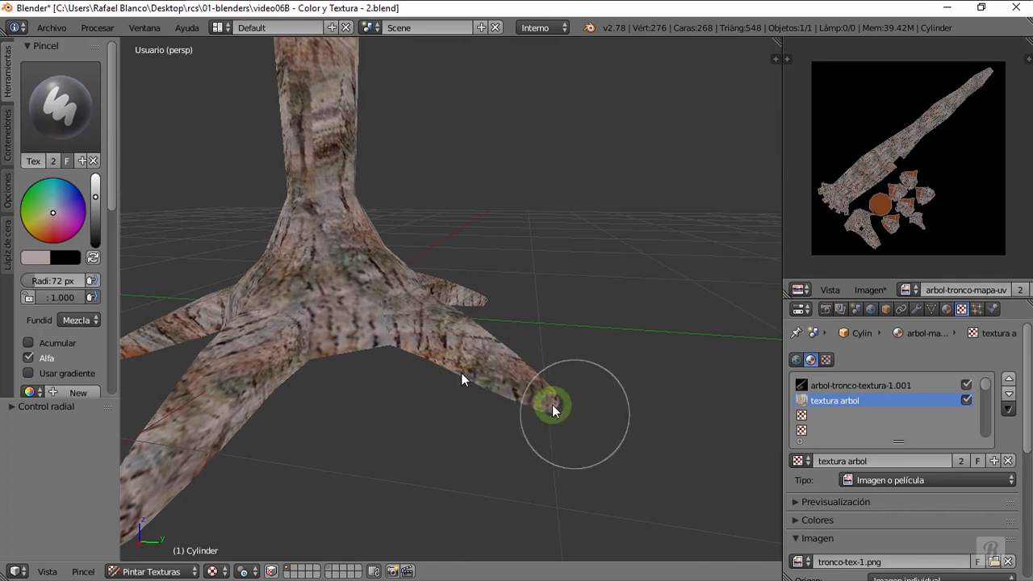
middle_click_drag(299, 342, 485, 323)
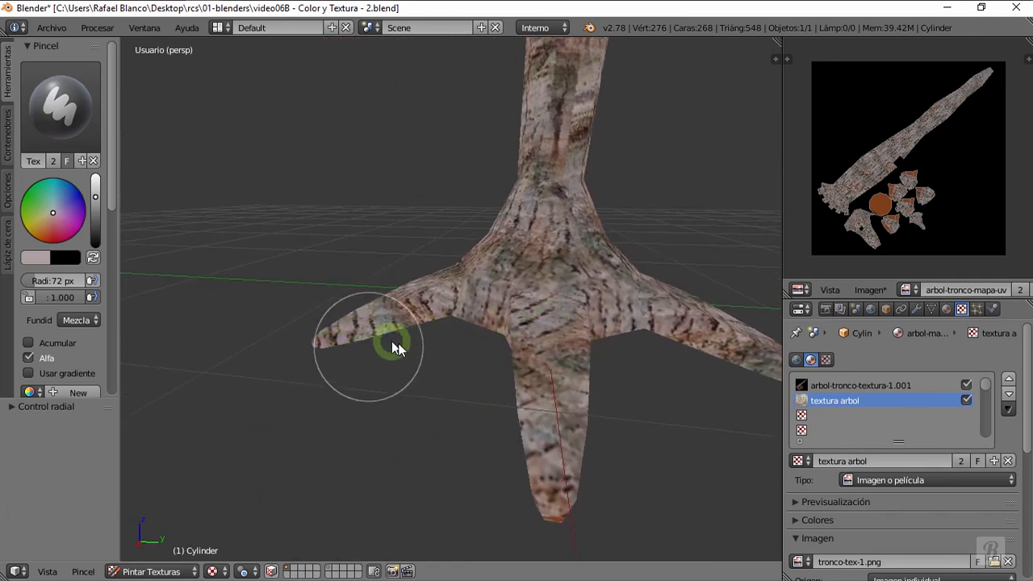
middle_click_drag(392, 346, 329, 283)
mouse_move(297, 302)
left_mouse_down()
mouse_move(337, 300)
mouse_move(243, 350)
left_mouse_up()
Cover the entire underside of the trunk base and roots with the pale bark
mouse_move(361, 316)
middle_mouse_down()
mouse_move(480, 325)
mouse_move(340, 289)
mouse_move(363, 199)
middle_mouse_up()
mouse_move(363, 199)
left_mouse_down()
mouse_move(361, 232)
mouse_move(317, 275)
mouse_move(146, 390)
mouse_move(375, 375)
mouse_move(368, 436)
mouse_move(312, 341)
mouse_move(455, 307)
mouse_move(645, 359)
mouse_move(443, 283)
mouse_move(396, 221)
mouse_move(312, 265)
mouse_move(411, 307)
left_mouse_up()
middle_click_drag(412, 307, 503, 342)
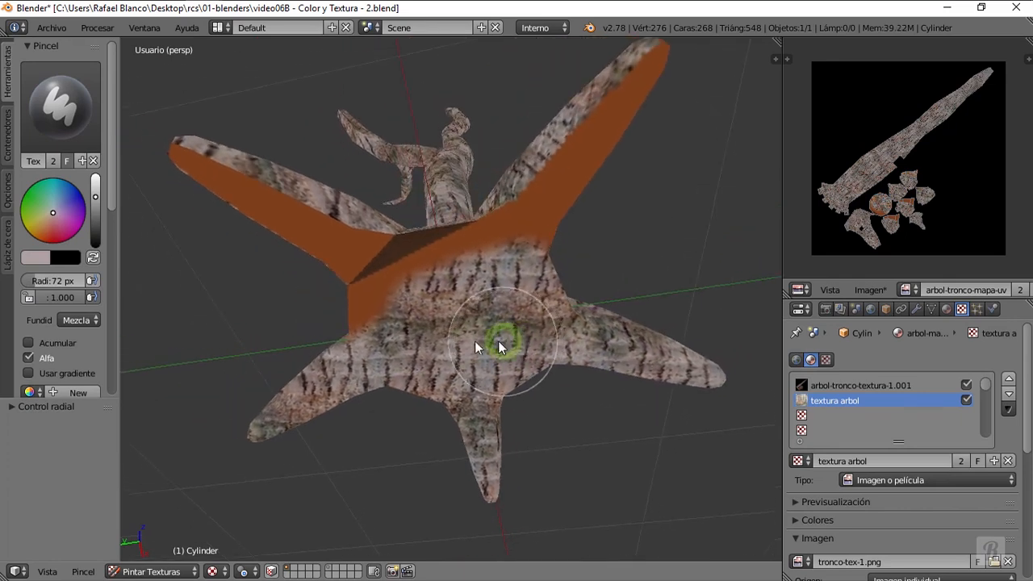
mouse_move(503, 341)
left_mouse_down()
mouse_move(393, 291)
mouse_move(185, 161)
mouse_move(369, 288)
mouse_move(423, 283)
left_mouse_up()
middle_click_drag(422, 282, 504, 284)
mouse_move(504, 284)
left_mouse_down()
mouse_move(724, 296)
mouse_move(692, 277)
mouse_move(434, 259)
mouse_move(485, 293)
mouse_move(471, 295)
left_mouse_up()
mouse_move(471, 295)
middle_mouse_down()
mouse_move(299, 265)
mouse_move(258, 339)
mouse_move(266, 408)
mouse_move(295, 374)
mouse_move(403, 376)
mouse_move(391, 316)
mouse_move(418, 349)
mouse_move(458, 273)
mouse_move(449, 340)
mouse_move(420, 330)
mouse_move(484, 349)
mouse_move(472, 332)
mouse_move(444, 335)
mouse_move(445, 324)
mouse_move(440, 349)
mouse_move(402, 327)
middle_mouse_up()
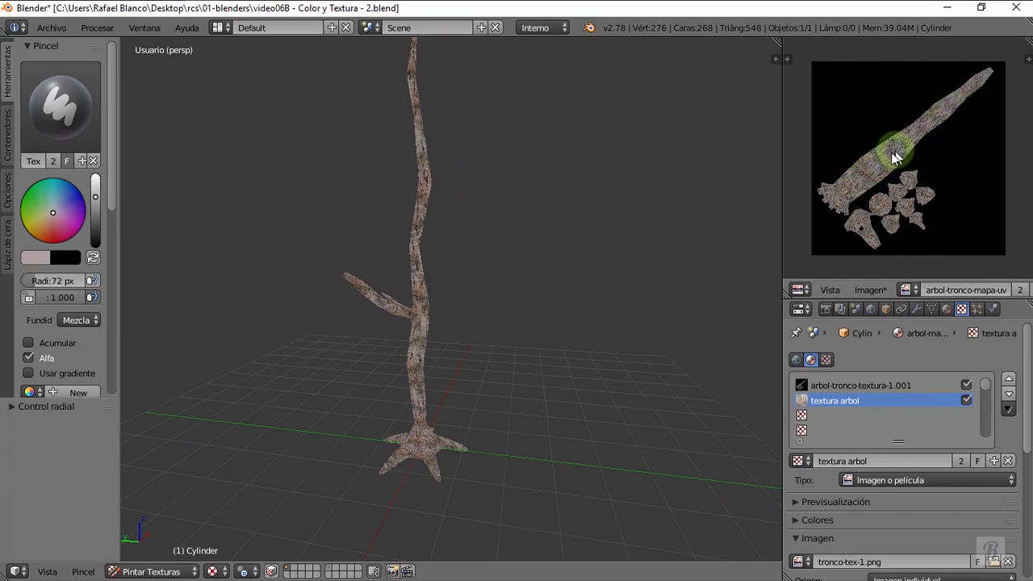
Darken the brush colour, set its blend mode to Agregar and reduce its radius to 50 px
scroll(890, 154, "up", 5)
scroll(890, 154, "down", 6)
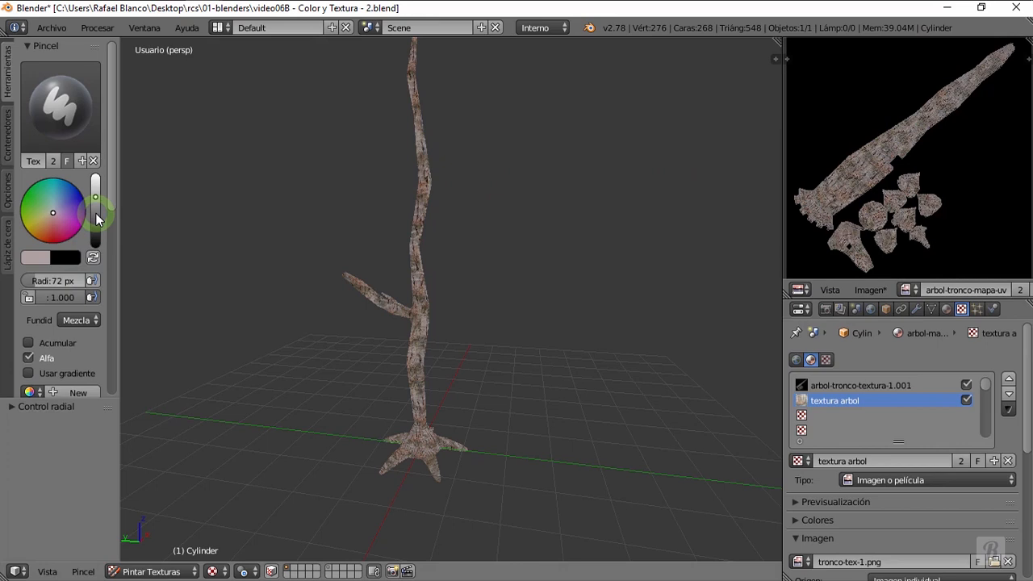
left_click(86, 322)
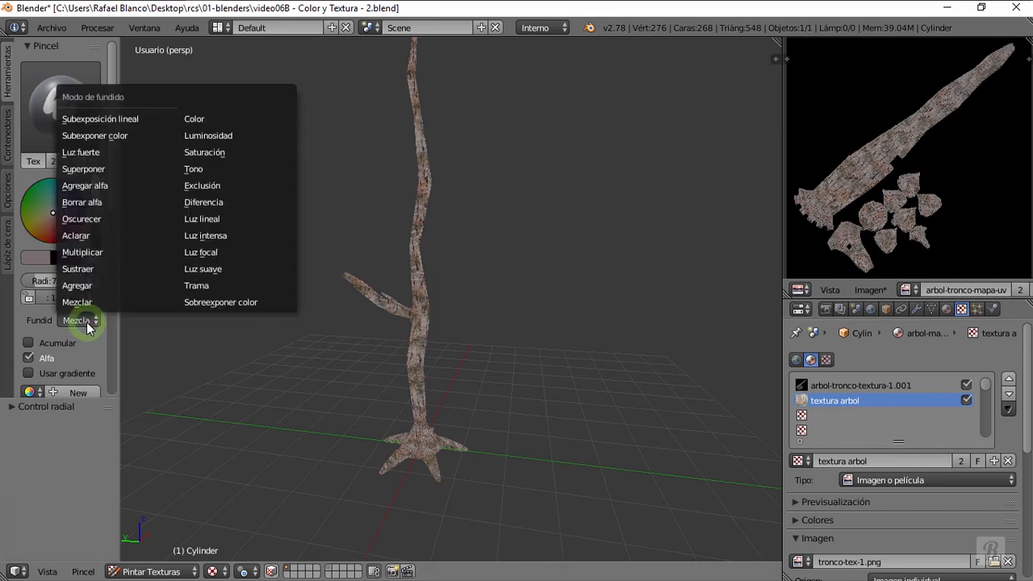
left_click(103, 283)
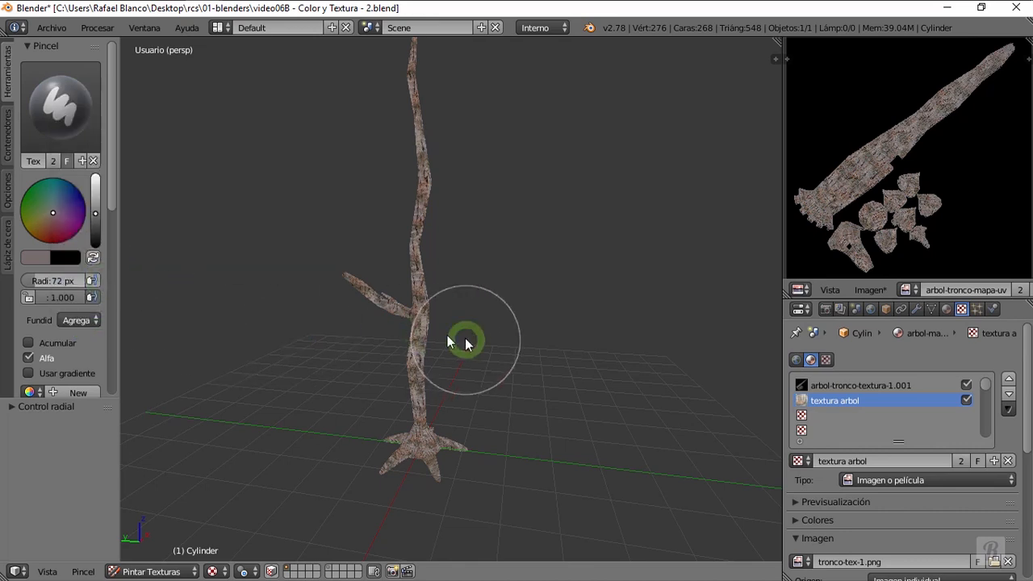
key("f")
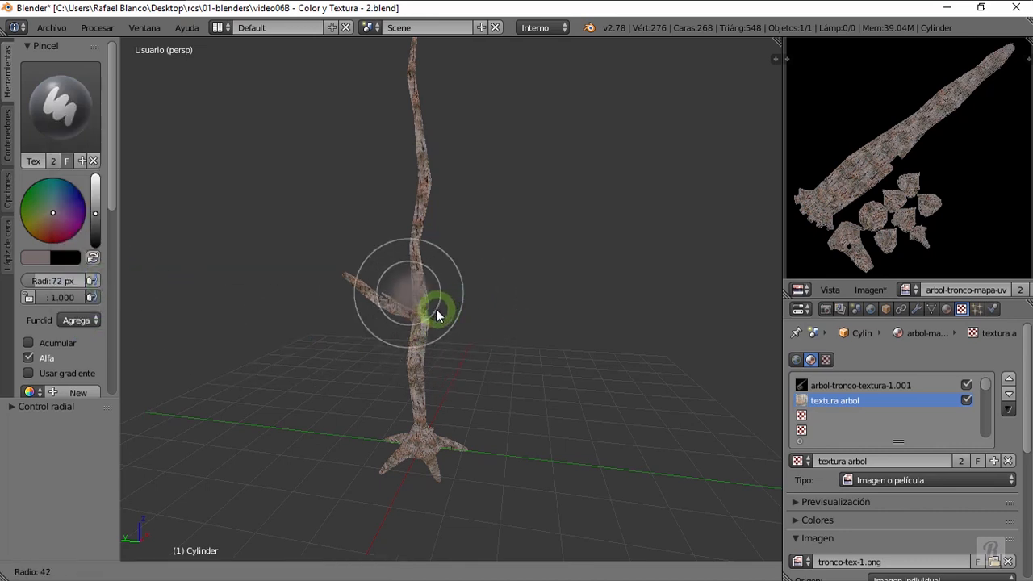
left_click(443, 308)
Lighten a small patch at the bottom edge of the trunk base between the roots using the Agregar brush
scroll(425, 327, "up", 1)
scroll(426, 327, "up", 4)
middle_click_drag(364, 373, 494, 166, "shift")
middle_click_drag(477, 447, 471, 308, "shift")
middle_click_drag(471, 308, 442, 365)
scroll(493, 320, "up", 5)
scroll(500, 300, "down", 4)
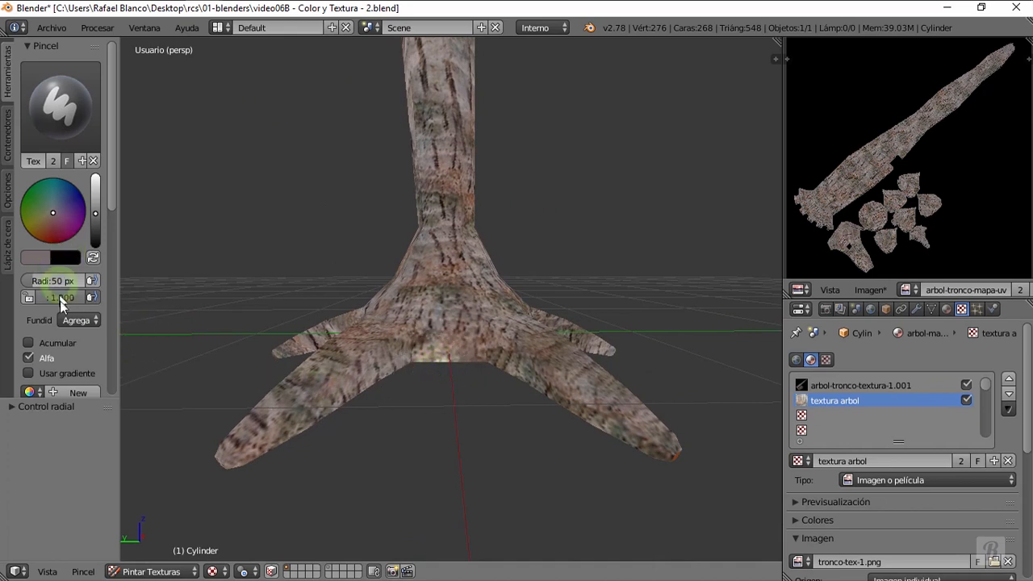
Set the brush blend mode to Sustraer and darken the light patch at the bottom edge of the trunk base between the roots
left_click(83, 321)
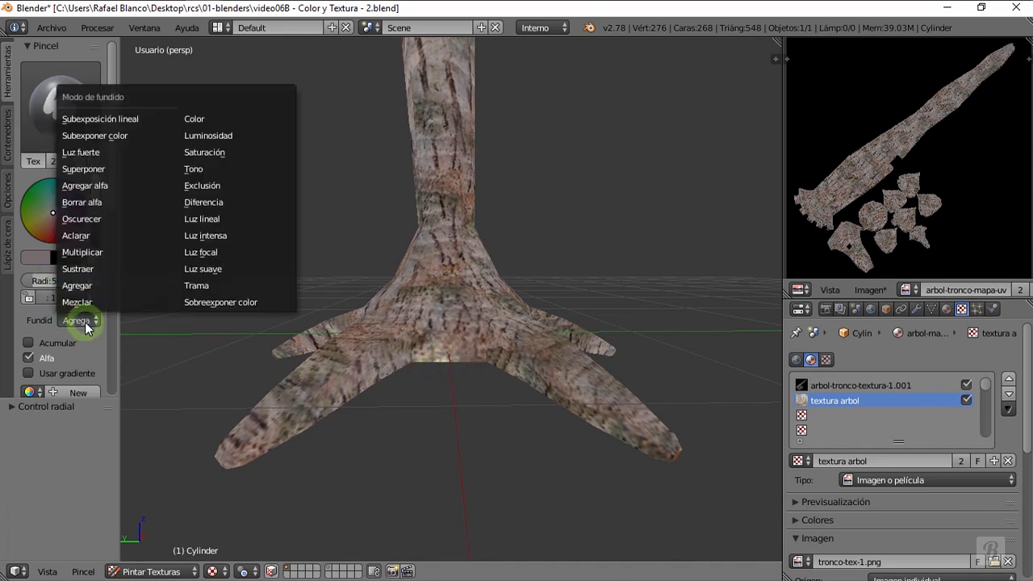
left_click(90, 272)
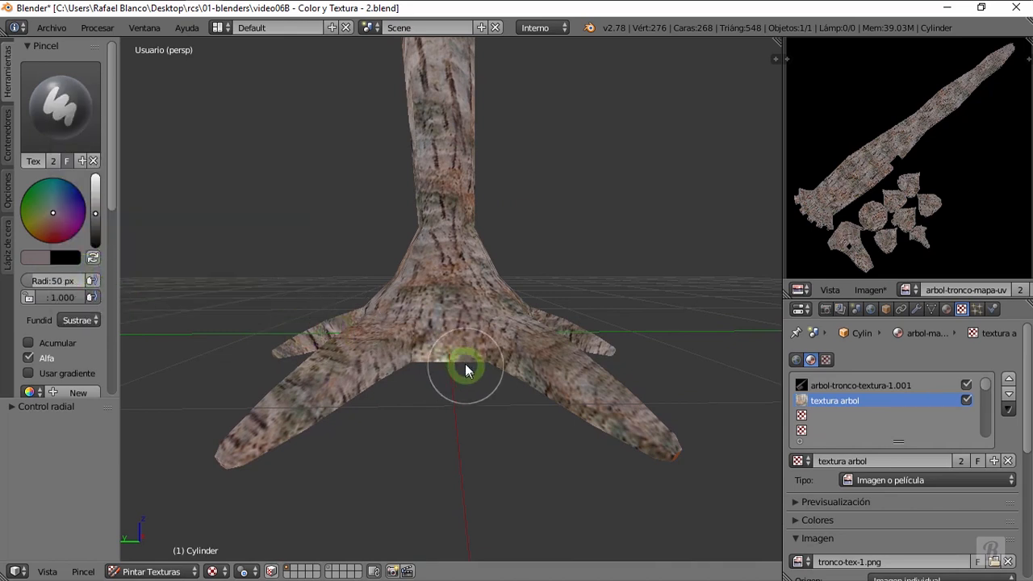
mouse_move(457, 379)
left_mouse_down()
mouse_move(386, 403)
mouse_move(266, 478)
mouse_move(362, 437)
mouse_move(454, 366)
mouse_move(598, 438)
mouse_move(598, 461)
mouse_move(455, 363)
mouse_move(427, 385)
mouse_move(397, 454)
left_mouse_up()
middle_click_drag(398, 456, 376, 418)
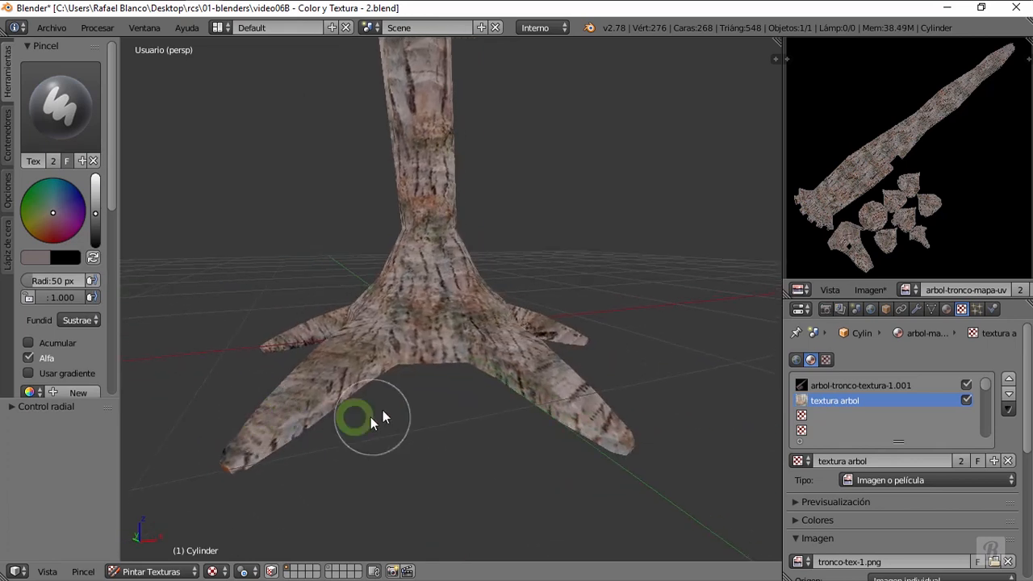
Enlarge the brush radius to 76 px and darken the undersides of all the roots and a patch low on the trunk
key("f")
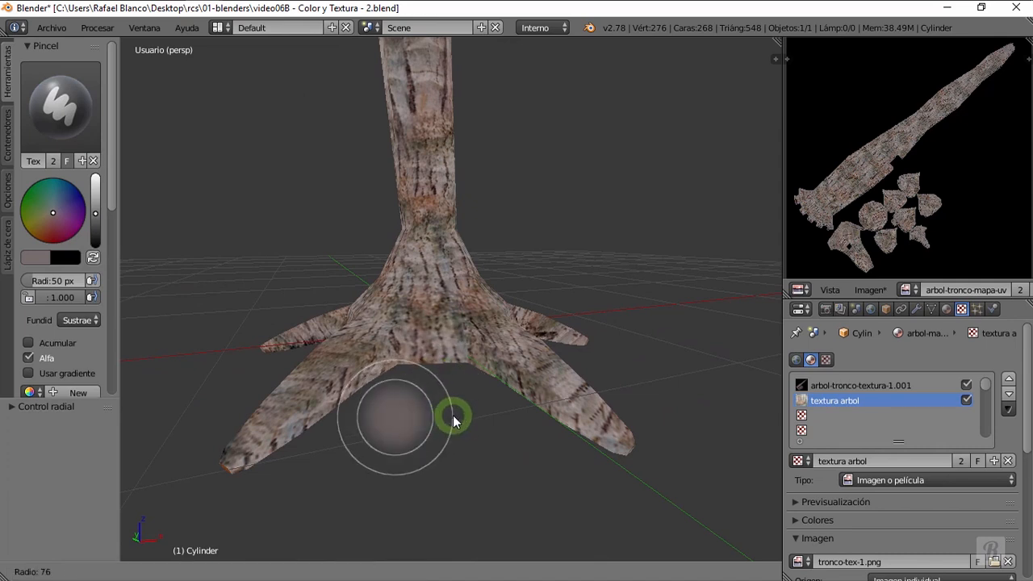
left_click(453, 415)
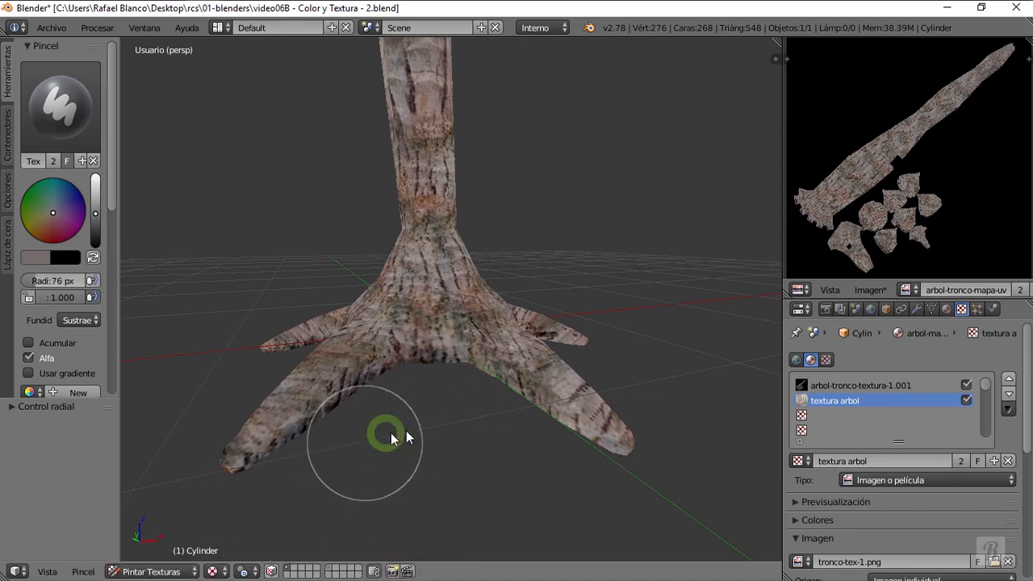
middle_click_drag(392, 431, 475, 424)
mouse_move(679, 431)
middle_mouse_down()
mouse_move(497, 410)
mouse_move(413, 368)
middle_mouse_up()
mouse_move(307, 476)
middle_mouse_down()
mouse_move(464, 434)
mouse_move(508, 376)
mouse_move(296, 390)
middle_mouse_up()
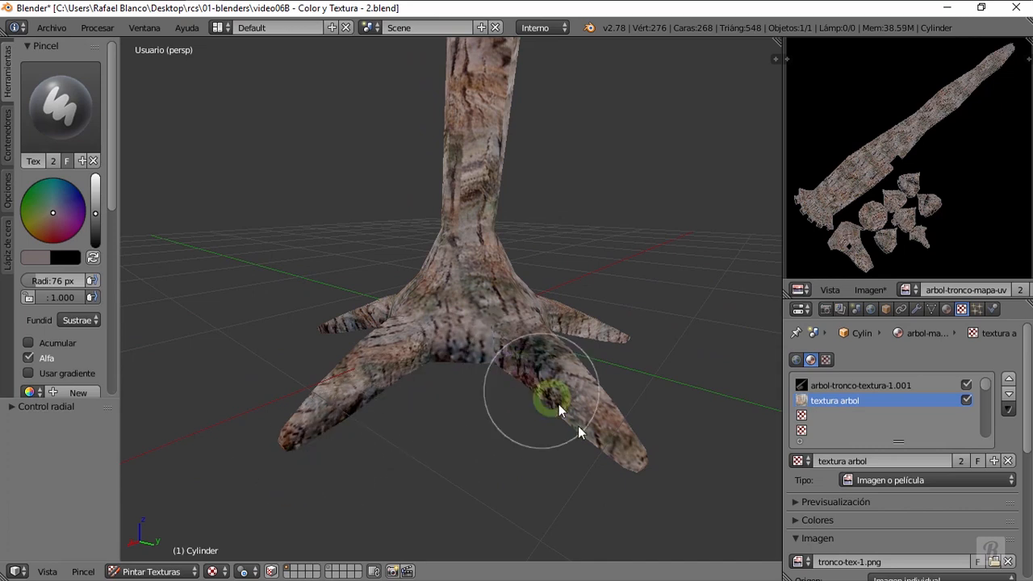
mouse_move(632, 424)
middle_mouse_down()
mouse_move(474, 433)
mouse_move(457, 386)
middle_mouse_up()
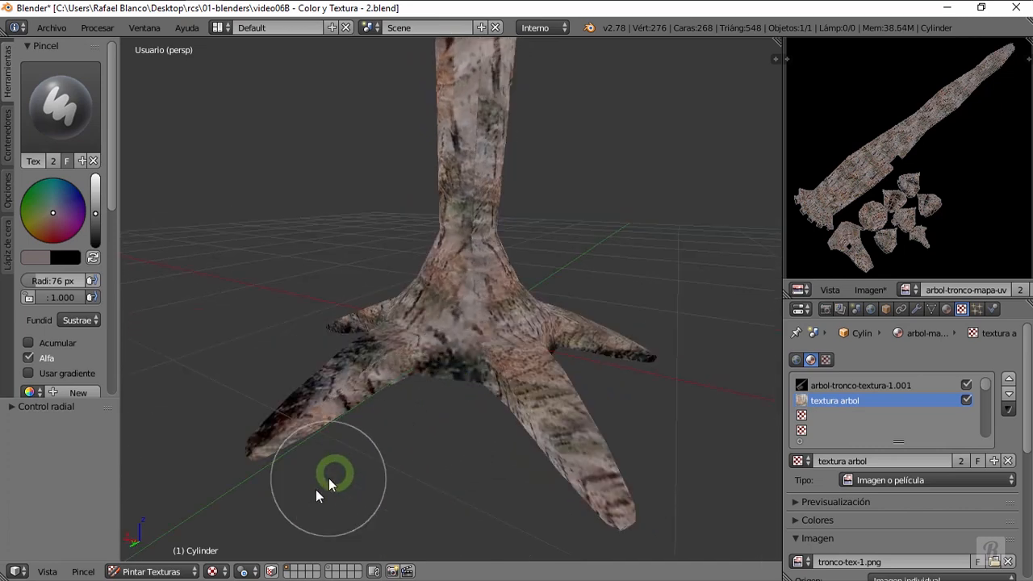
mouse_move(607, 526)
middle_mouse_down()
mouse_move(537, 428)
mouse_move(475, 413)
middle_mouse_up()
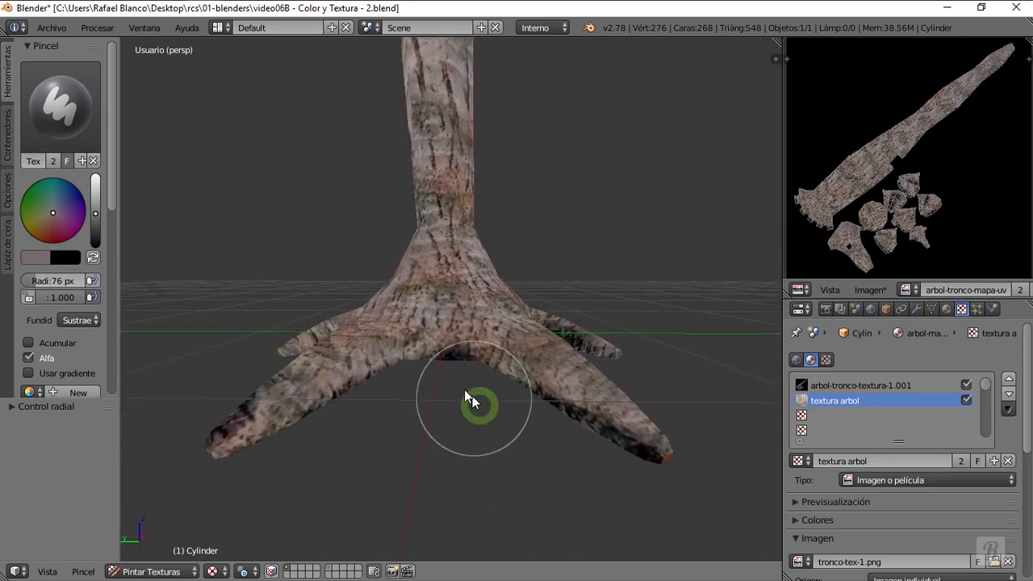
mouse_move(319, 411)
middle_mouse_down()
mouse_move(337, 291)
mouse_move(435, 222)
mouse_move(404, 261)
mouse_move(524, 293)
mouse_move(481, 226)
middle_mouse_up()
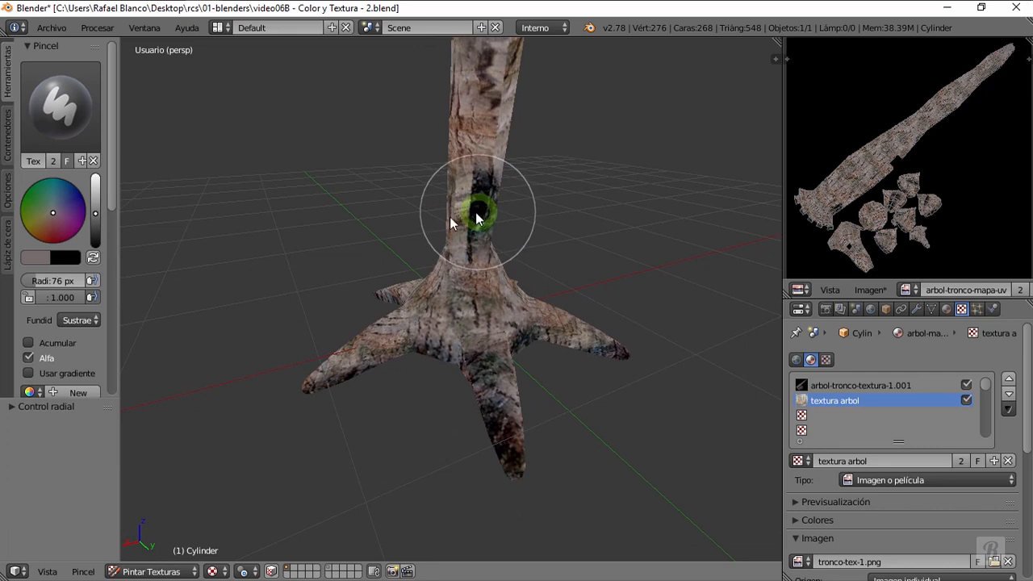
Darken the bark around the joint where the side branch meets the trunk
mouse_move(388, 259)
middle_mouse_down()
mouse_move(406, 266)
mouse_move(471, 177)
mouse_move(457, 344)
mouse_move(487, 316)
middle_mouse_up()
scroll(487, 310, "up", 8)
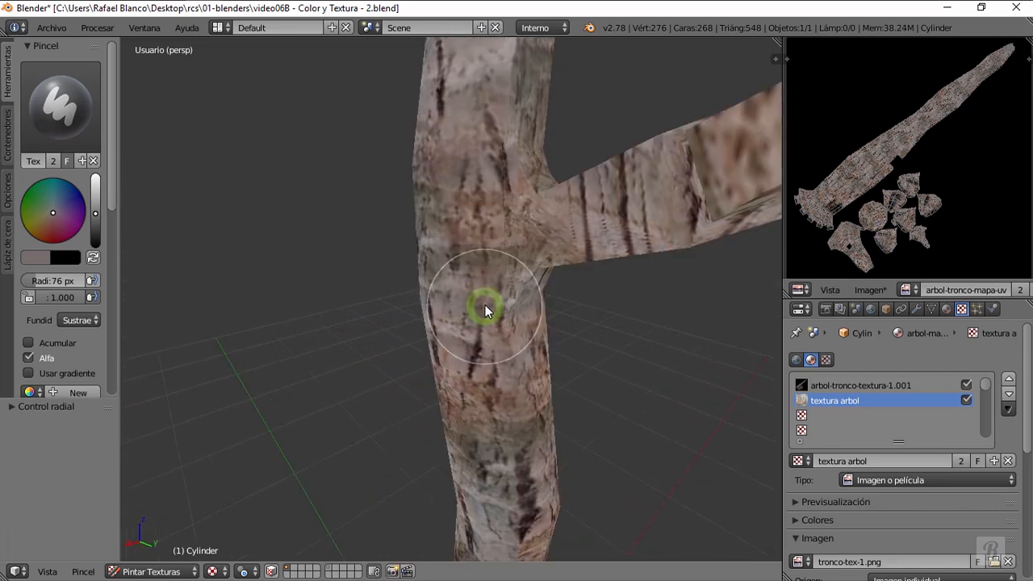
left_click(512, 236)
middle_click_drag(549, 303, 415, 263)
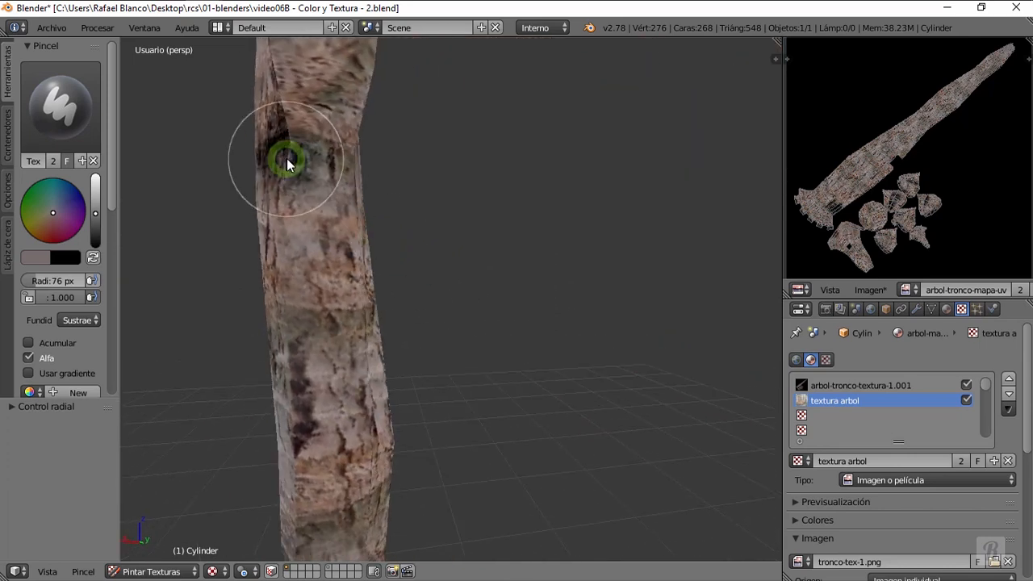
left_click_drag(286, 158, 335, 166)
scroll(331, 171, "down", 2)
mouse_move(329, 172)
middle_mouse_down()
mouse_move(393, 200)
mouse_move(380, 280)
mouse_move(452, 296)
mouse_move(361, 289)
mouse_move(300, 359)
mouse_move(322, 388)
mouse_move(421, 394)
mouse_move(520, 369)
middle_mouse_up()
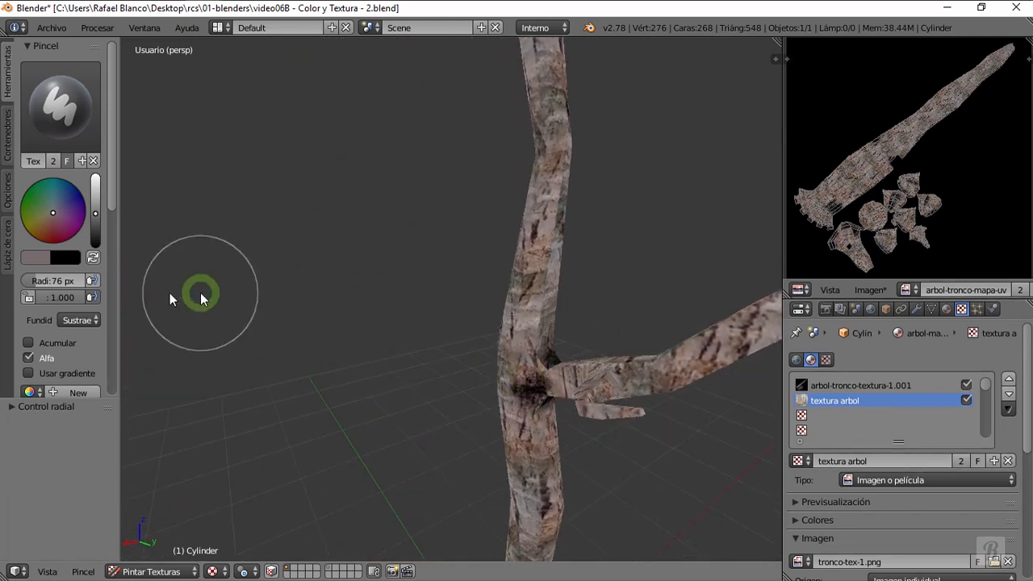
Reduce the brush strength to 0.561 and check the shading over the whole tree
key("shift+f")
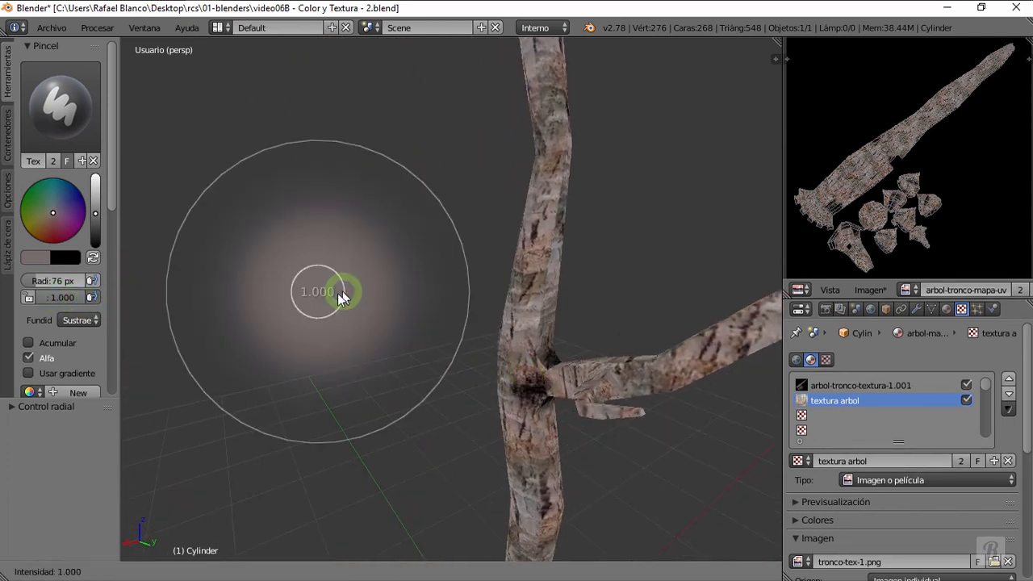
left_click(381, 342)
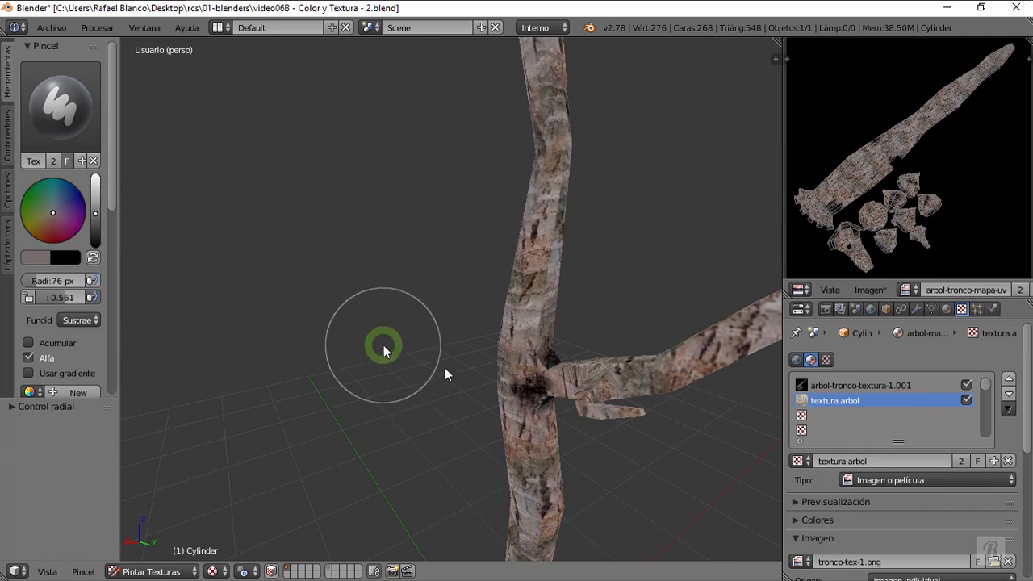
middle_click_drag(551, 362, 546, 203)
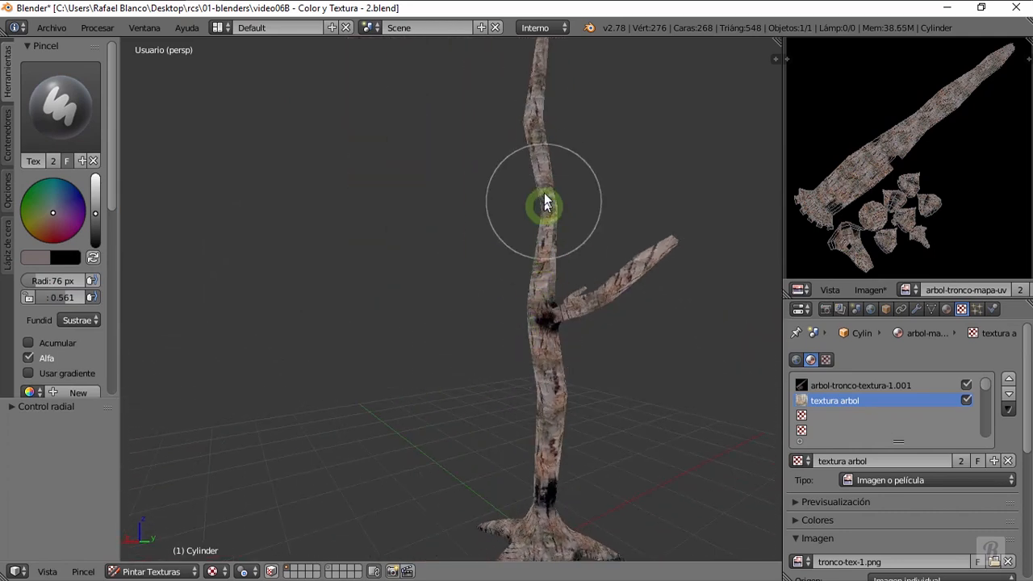
middle_click_drag(498, 272, 404, 134)
mouse_move(538, 223)
middle_mouse_down()
mouse_move(485, 296)
mouse_move(490, 480)
mouse_move(503, 316)
mouse_move(512, 385)
mouse_move(312, 398)
mouse_move(380, 445)
mouse_move(412, 410)
mouse_move(379, 393)
mouse_move(519, 412)
mouse_move(498, 337)
mouse_move(520, 330)
mouse_move(500, 325)
mouse_move(540, 363)
mouse_move(503, 346)
mouse_move(403, 342)
middle_mouse_up()
scroll(507, 370, "up", 3)
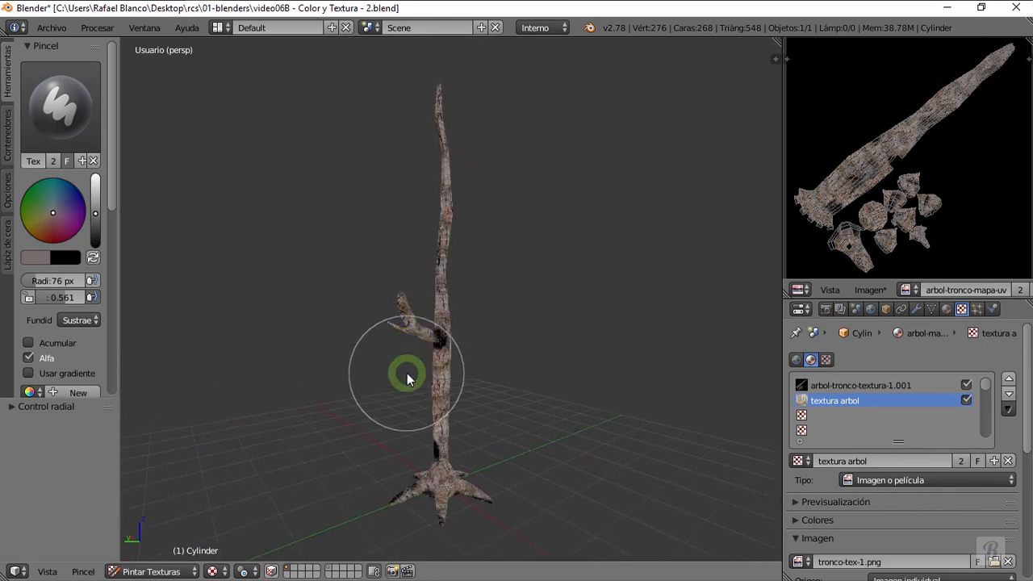